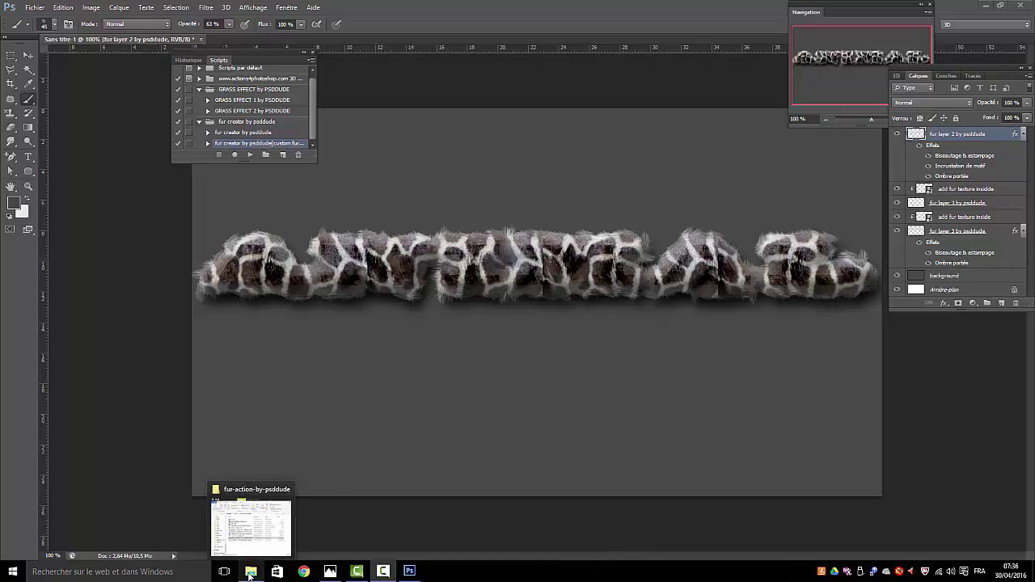
Open the Photoshop Fur and Furry Effect Free Action web shortcut from the fur-action-by-psddude folder
click(250, 571)
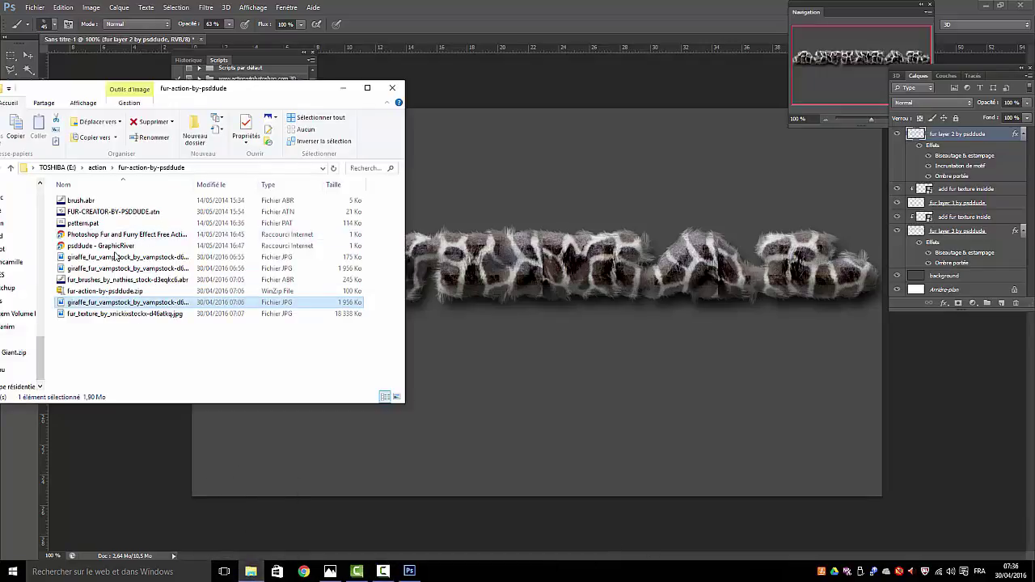
click(122, 235)
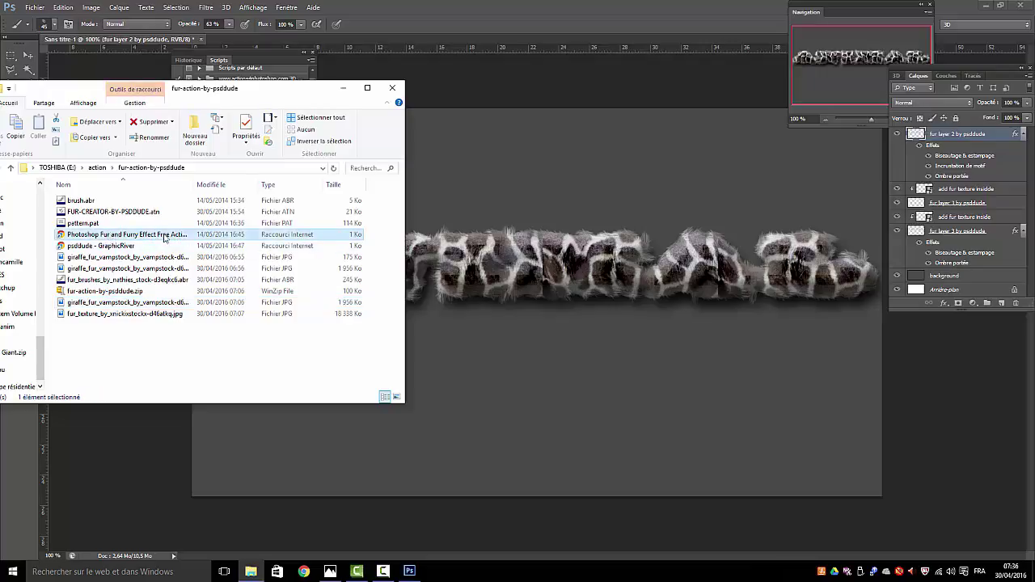
double_click(139, 236)
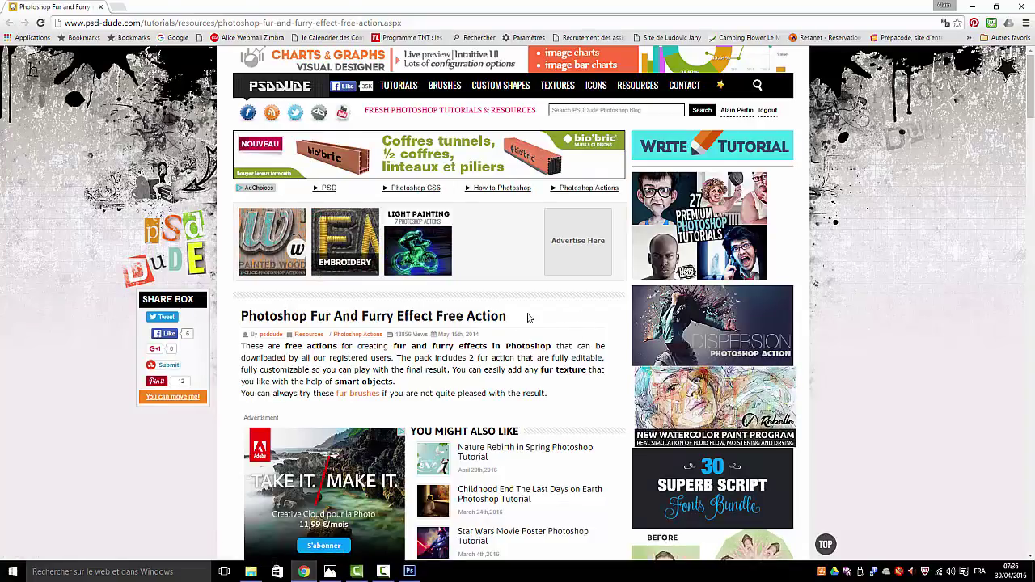
Review the furry effect preview, installation instructions and introduction on the free fur action page
scroll(527, 319, down, 2)
scroll(527, 319, down, 2)
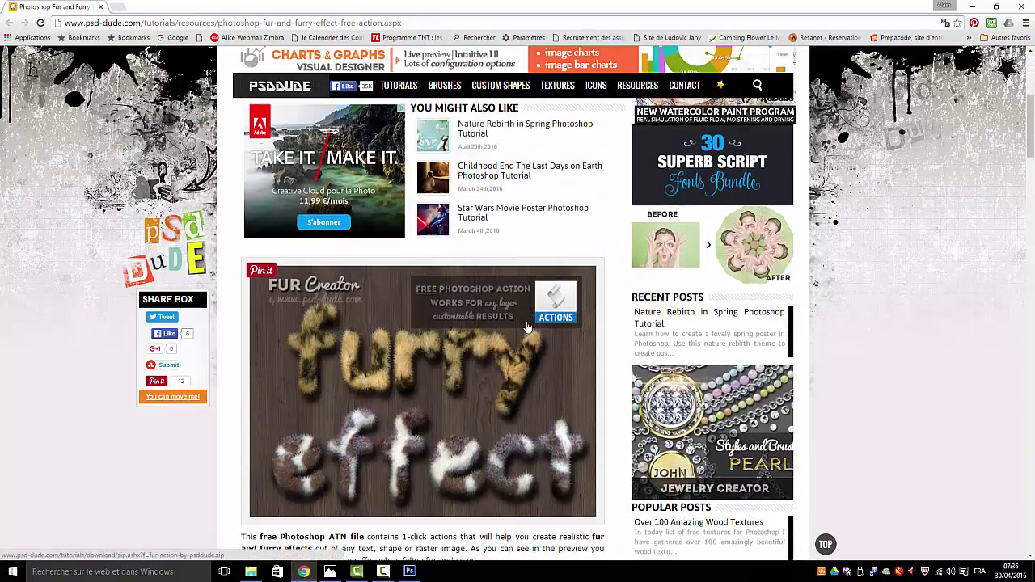
scroll(479, 261, down, 1)
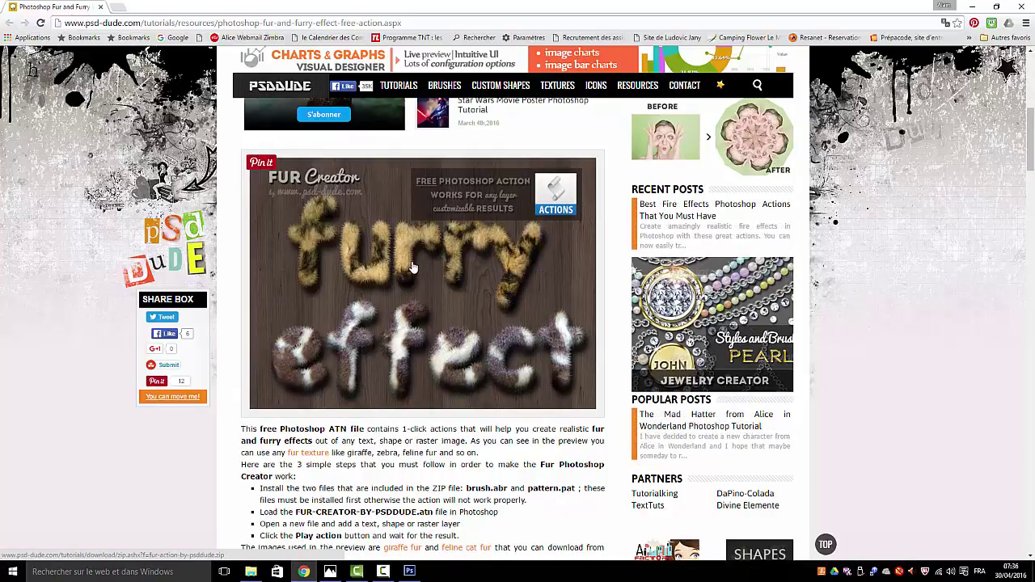
scroll(420, 272, down, 1)
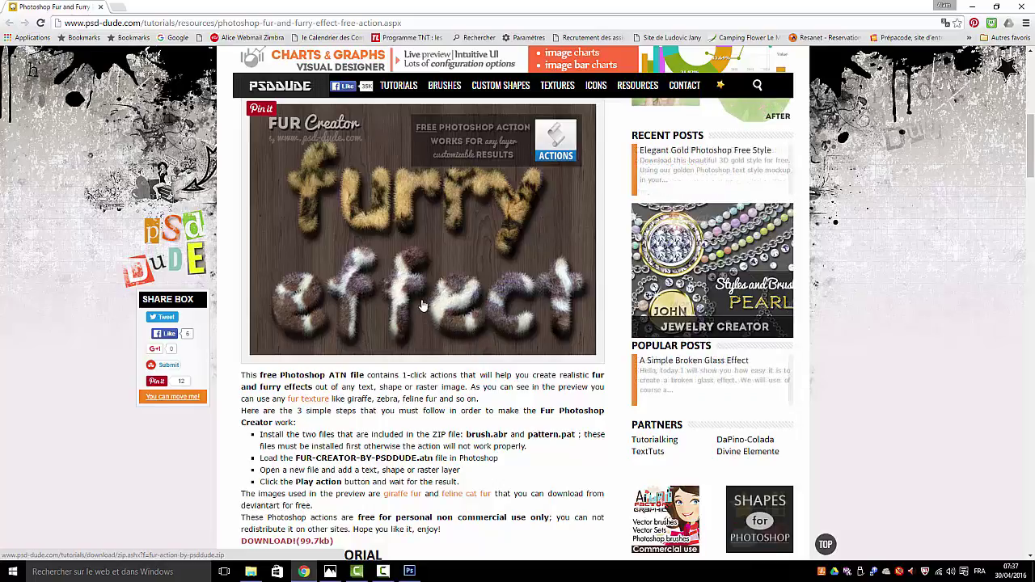
scroll(424, 316, down, 2)
scroll(426, 405, up, 4)
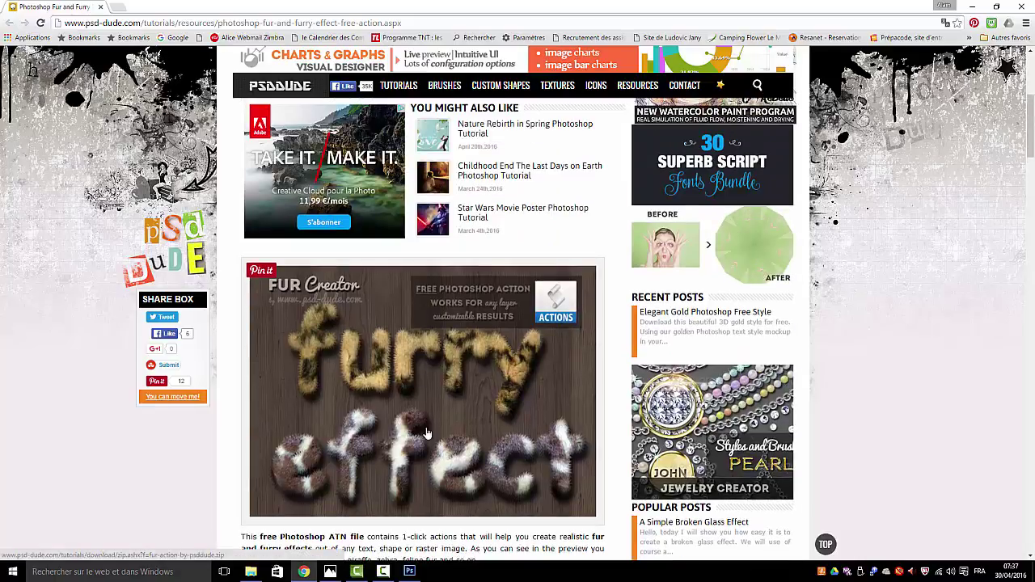
scroll(485, 405, up, 3)
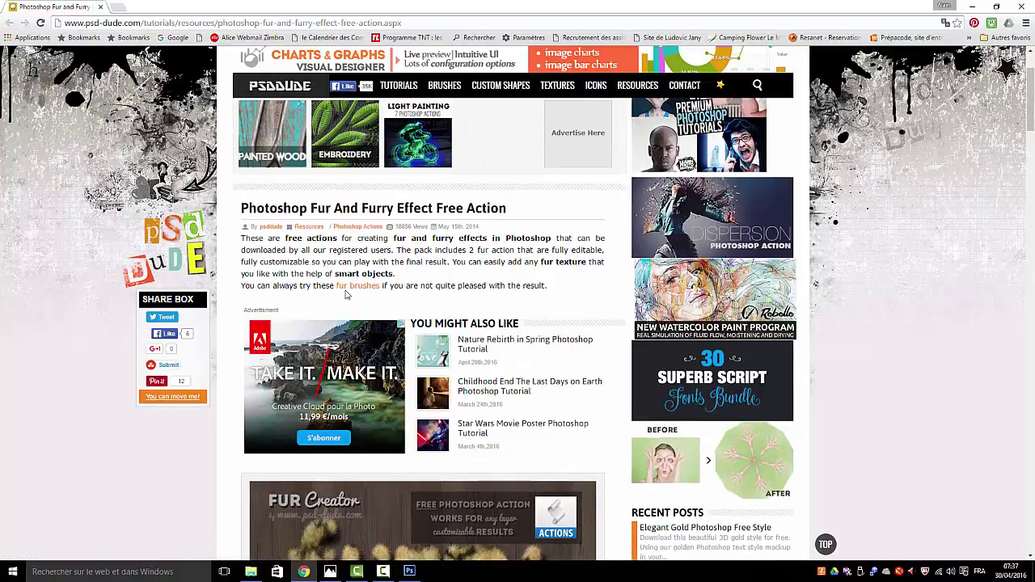
Follow the fur brushes link and browse the collection of fur and animal hair brushes down to PS Fur Brushes
click(350, 288)
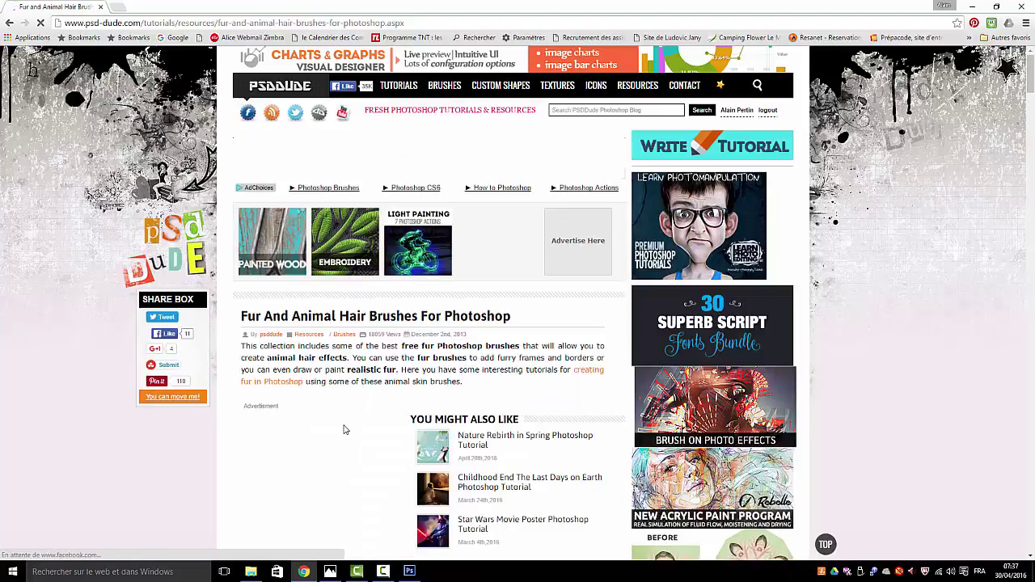
scroll(344, 429, down, 6)
scroll(344, 436, down, 4)
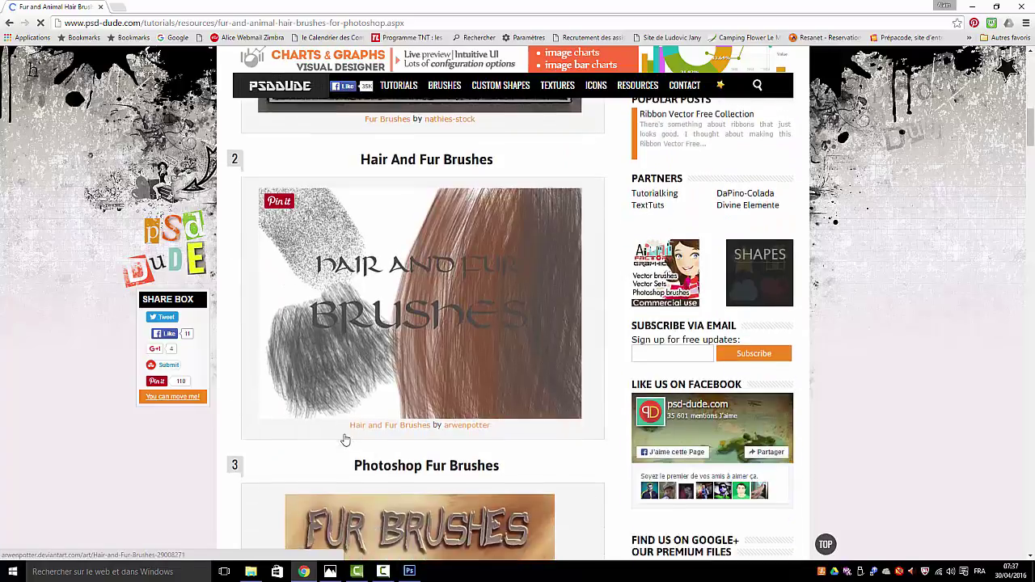
scroll(345, 439, down, 2)
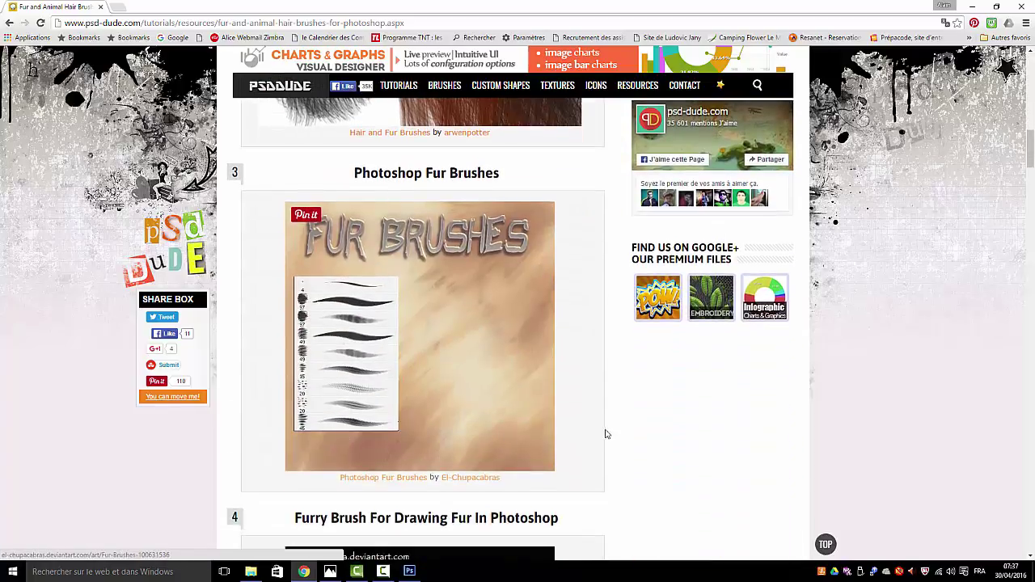
scroll(480, 414, down, 4)
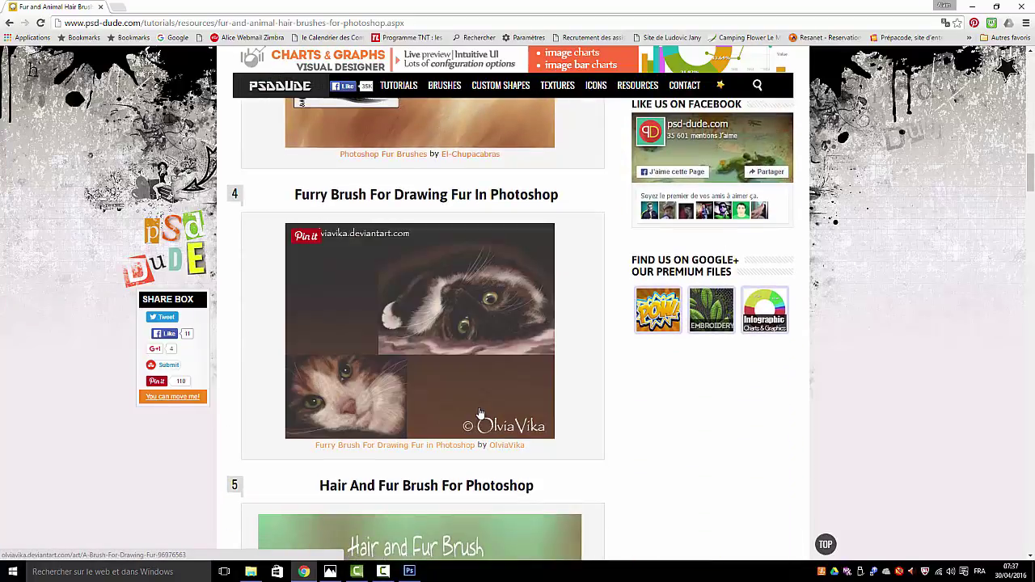
scroll(374, 336, down, 3)
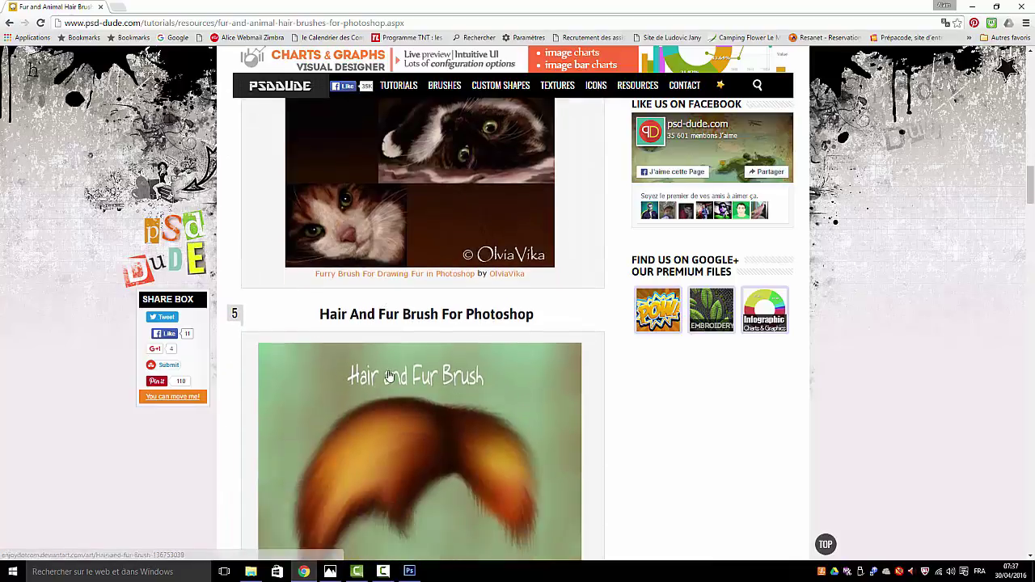
scroll(389, 378, down, 1)
scroll(389, 375, down, 7)
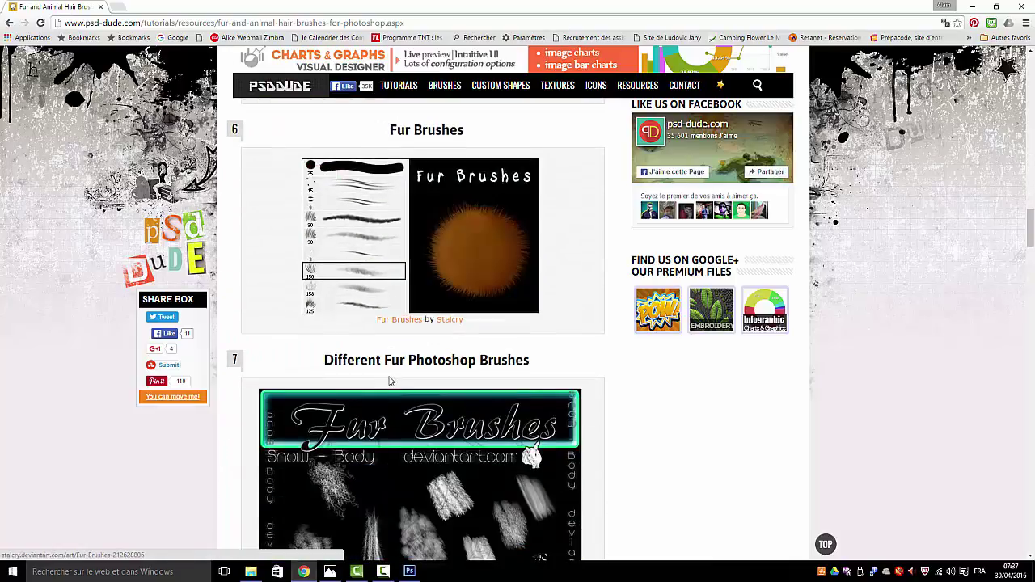
scroll(389, 385, down, 2)
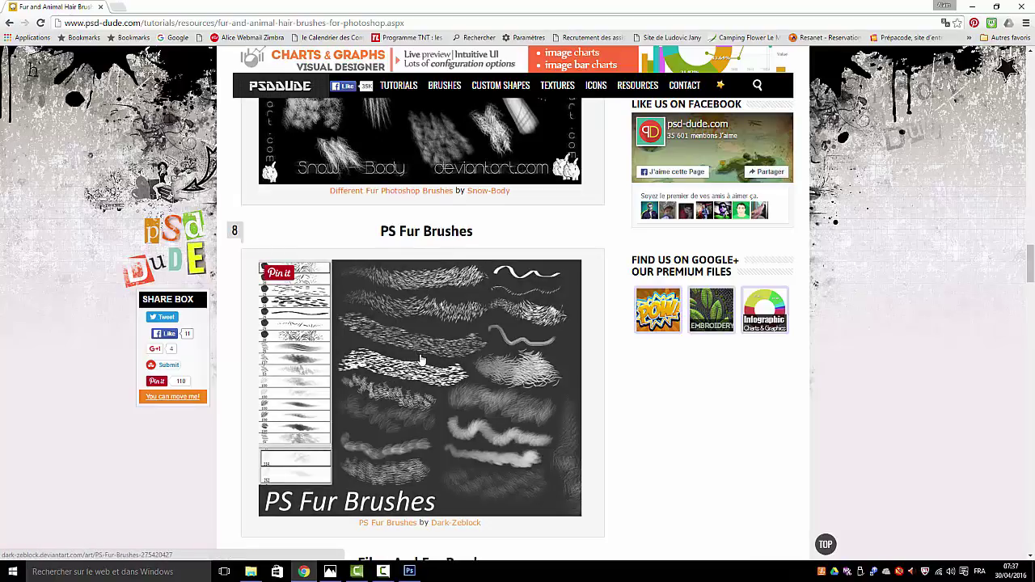
Download the PS Fur Brushes file ps_fur_brushes_by_dark_zeblock-d4jz7rf.abr into the fur-action-by-psddude folder and close its DeviantArt page
click(421, 359)
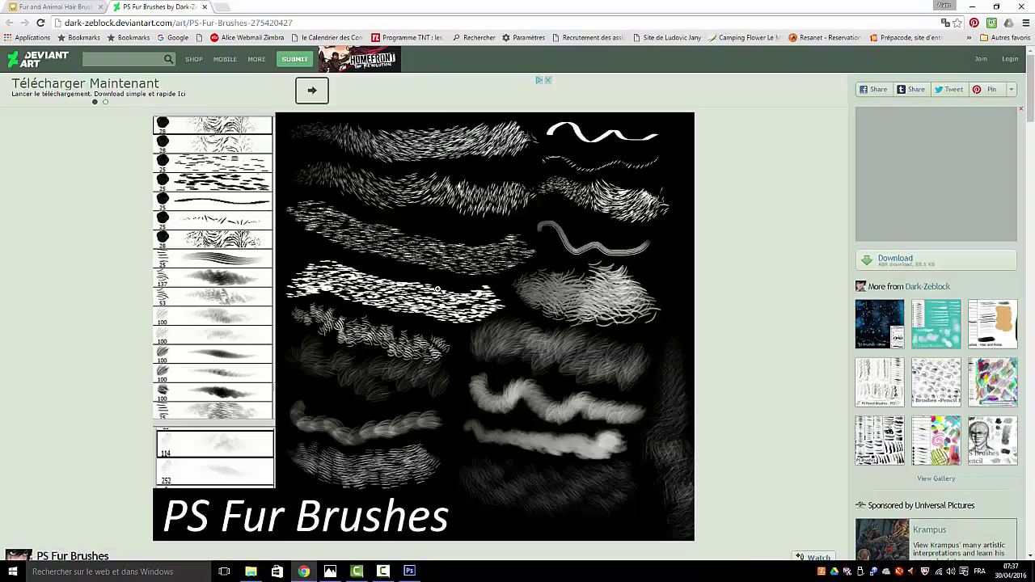
click(903, 257)
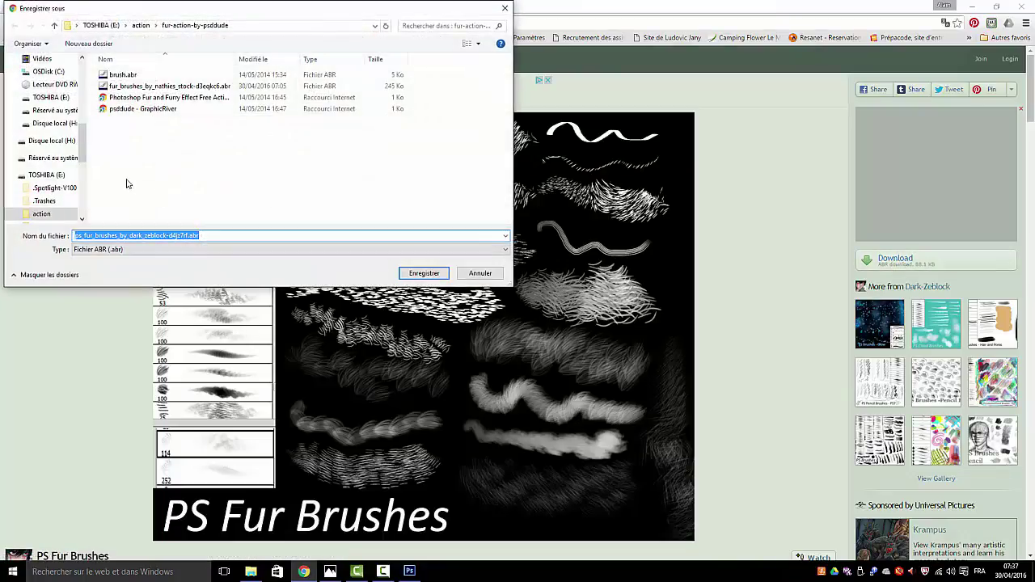
click(424, 273)
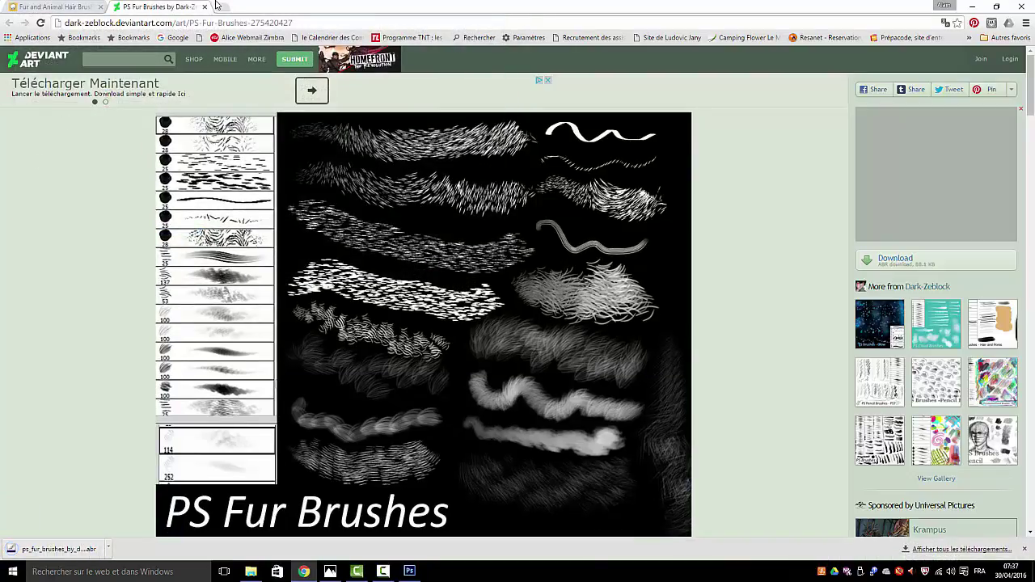
key(ctrl+w)
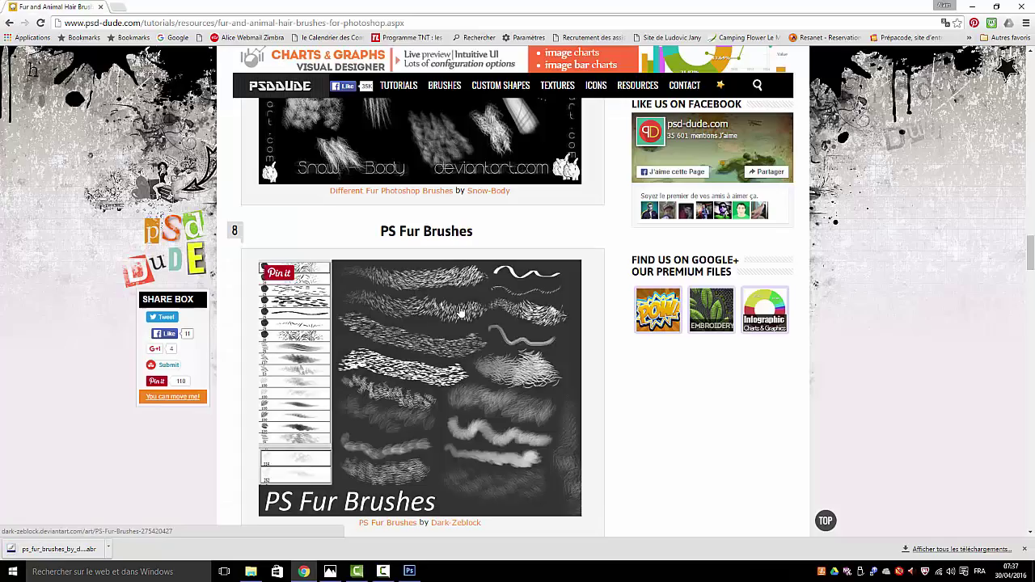
Return to the fur action page and browse the linked collection of skin, leather and fur textures
click(10, 23)
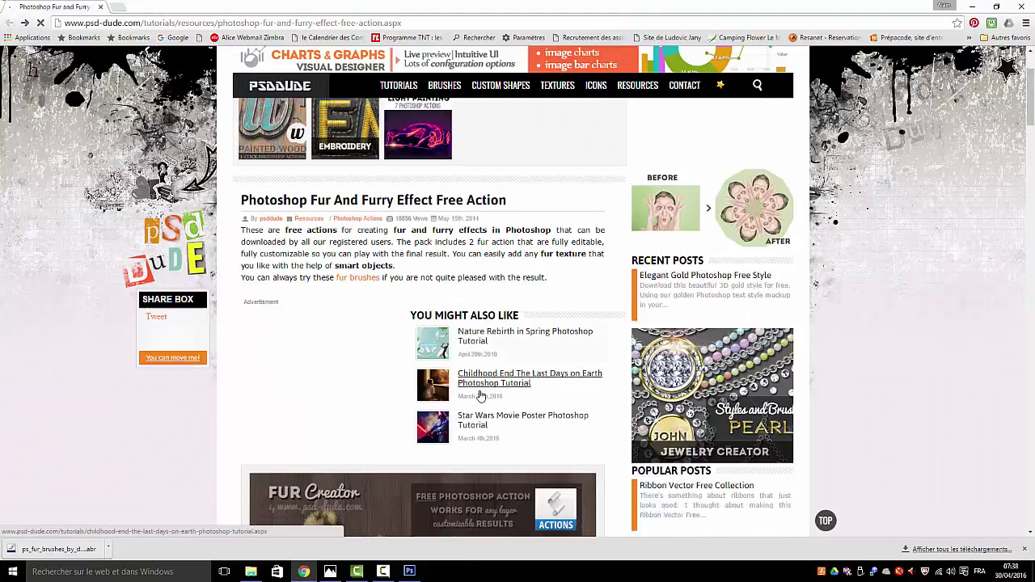
scroll(481, 395, down, 6)
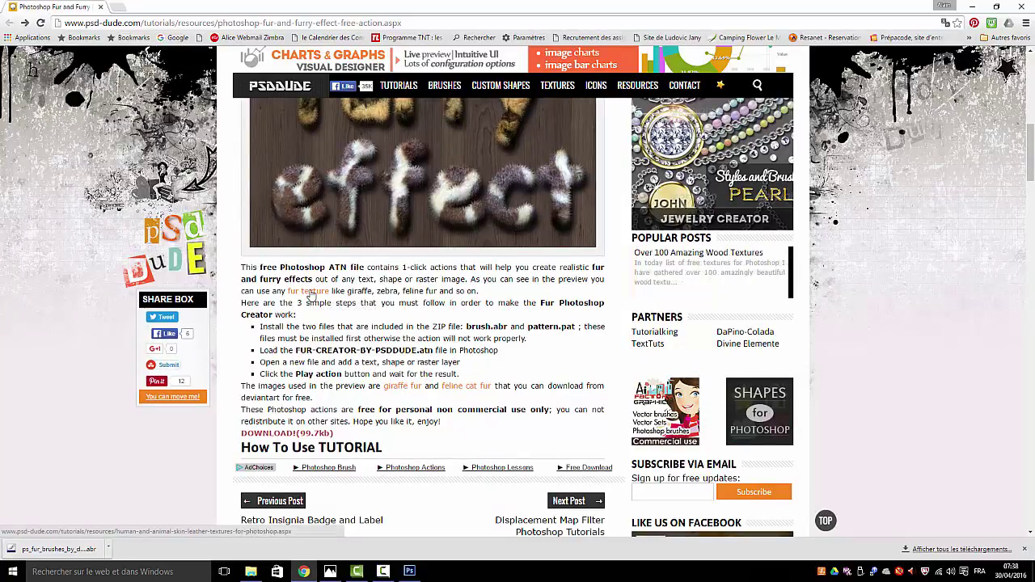
click(310, 296)
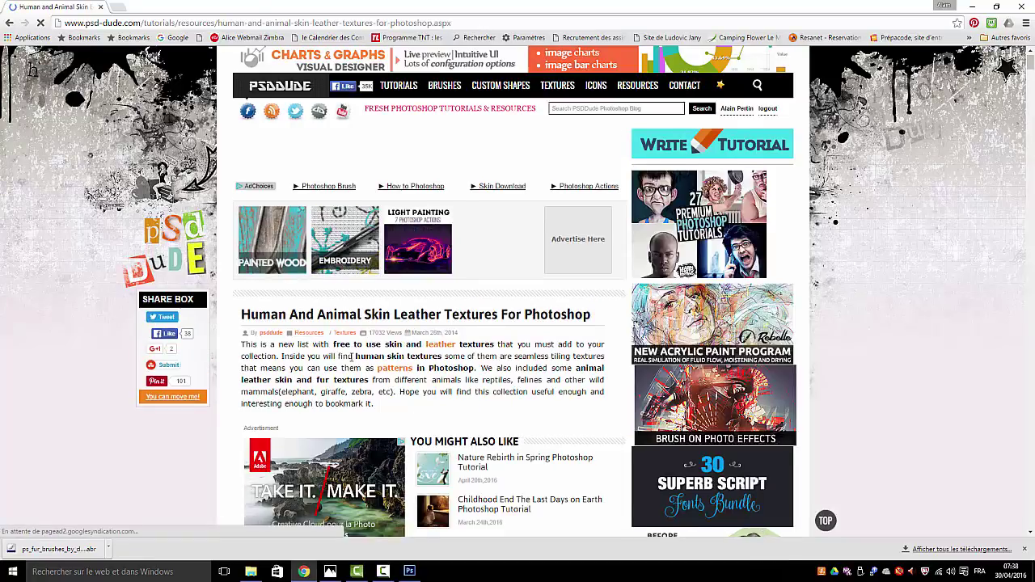
scroll(351, 360, down, 3)
scroll(351, 362, down, 13)
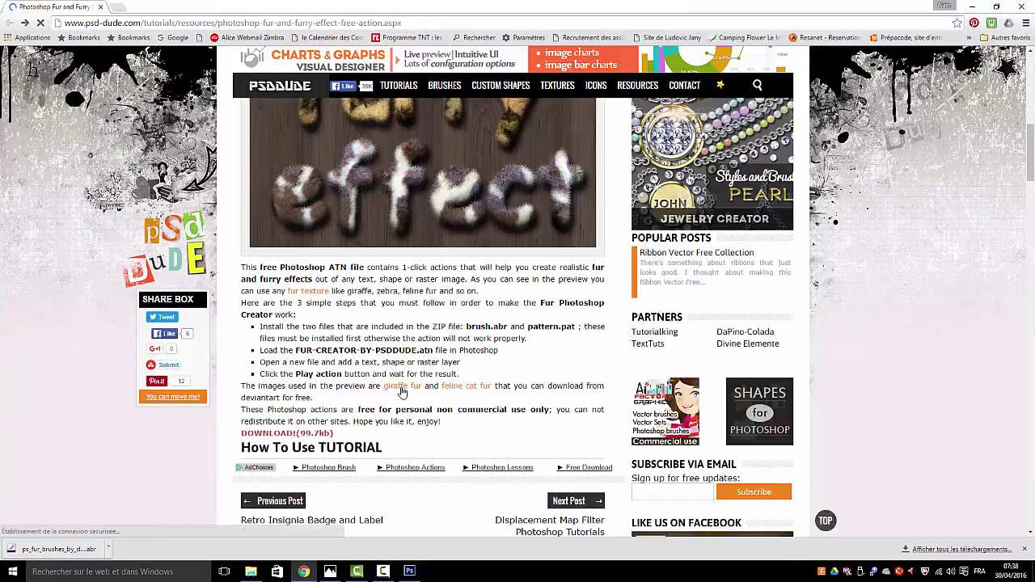
View the giraffe fur image linked from the action page at full size, close it and go back
click(402, 390)
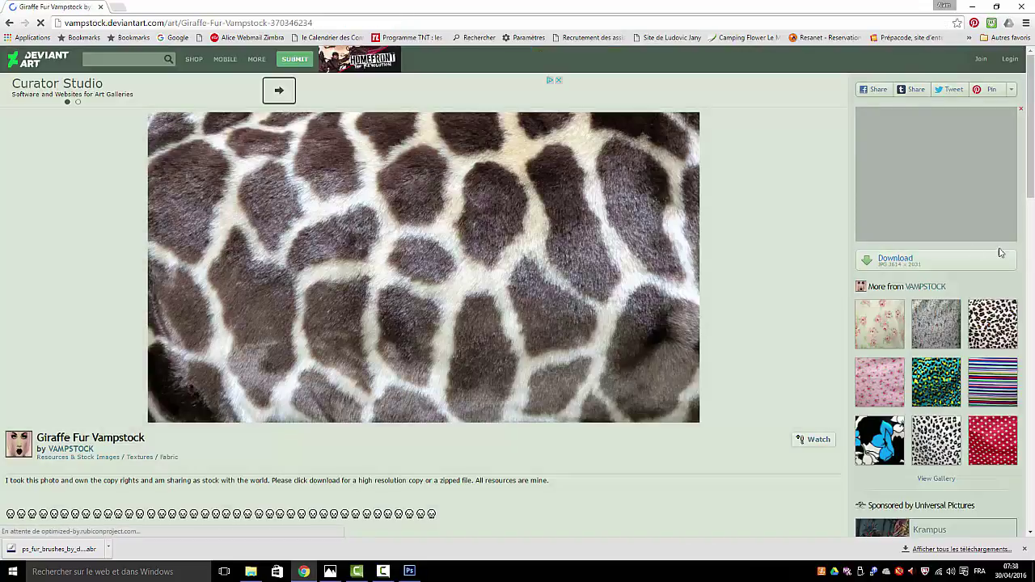
click(897, 260)
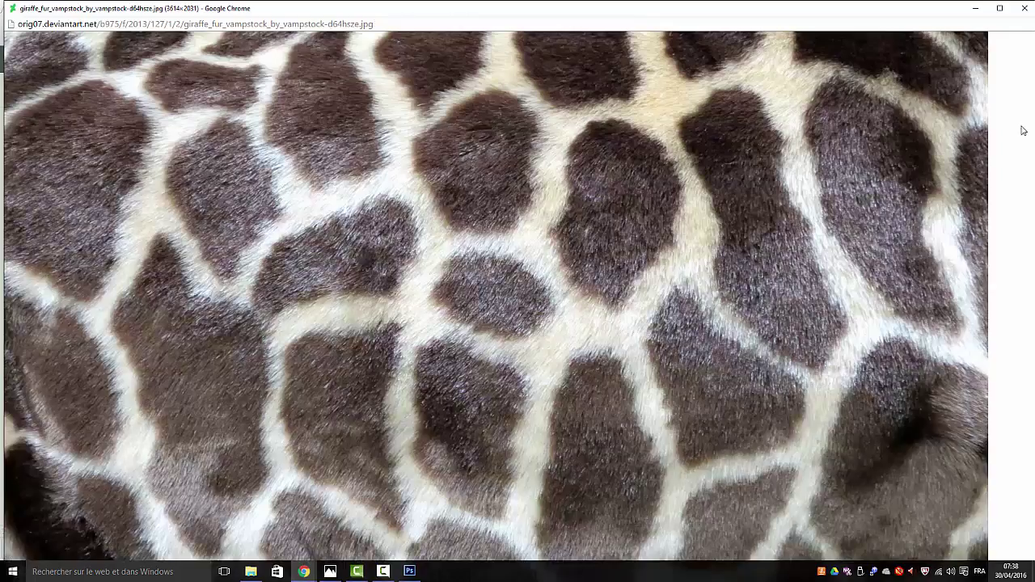
right_click(564, 238)
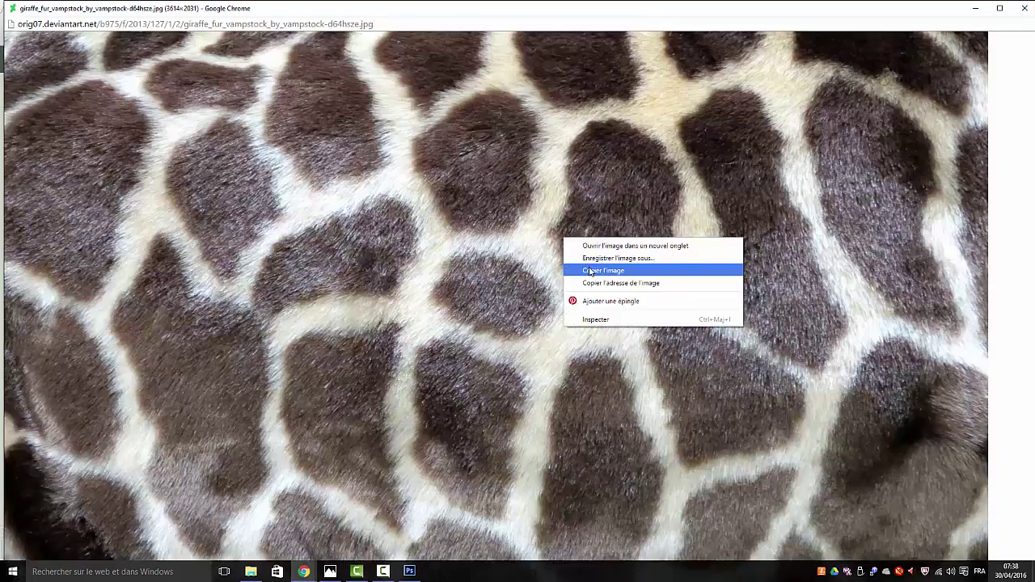
click(1025, 10)
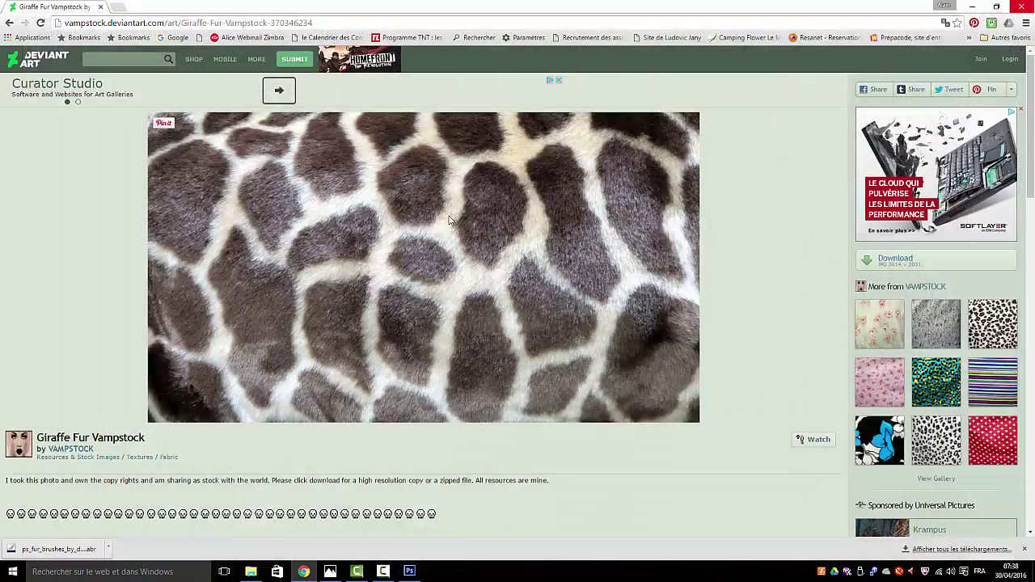
click(9, 23)
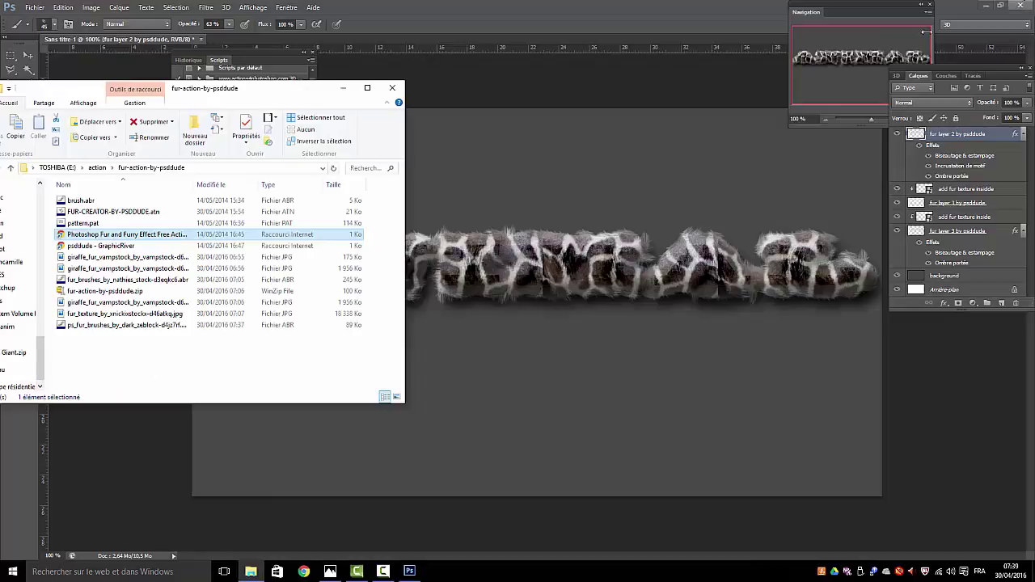
Centre and minimize the fur-action-by-psddude folder window, and quit Photoshop without saving the document Sans titre-1
drag(299, 98, 655, 118)
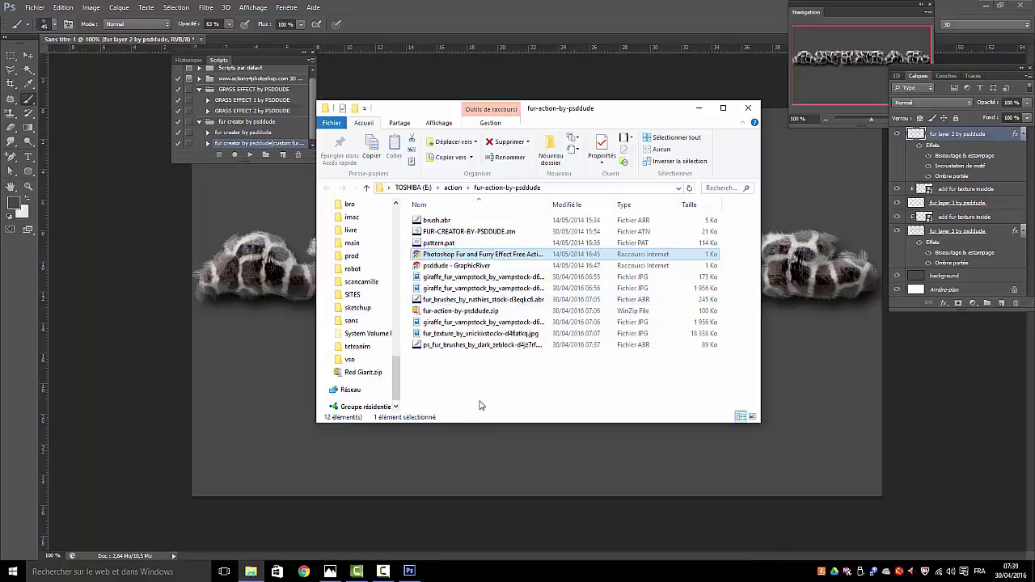
click(700, 110)
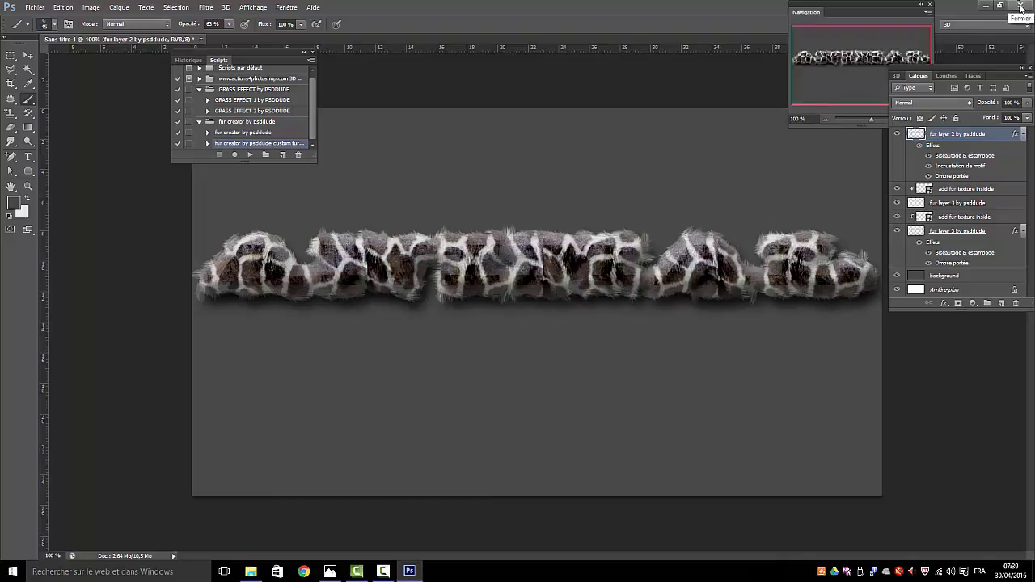
click(1021, 6)
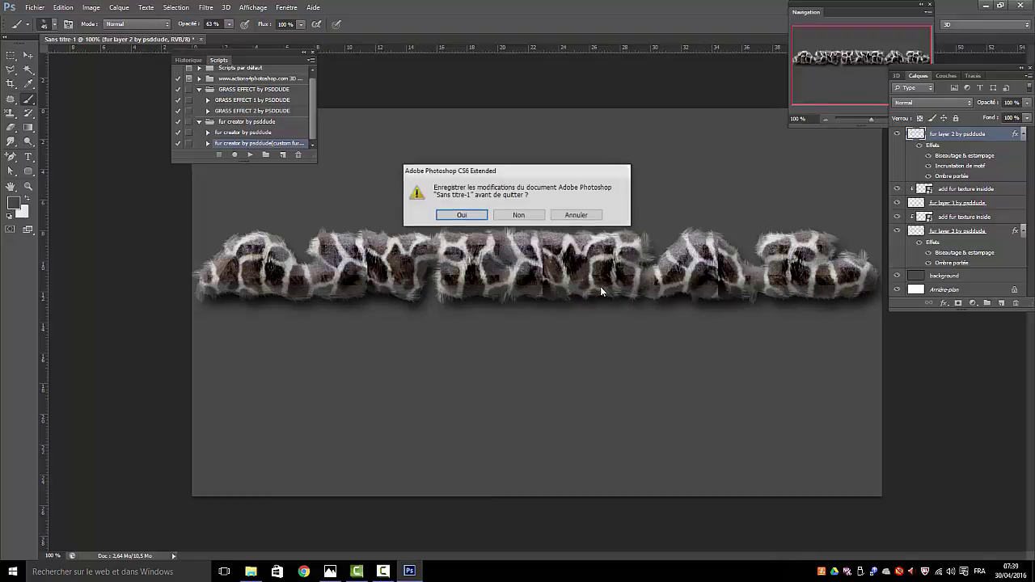
click(515, 215)
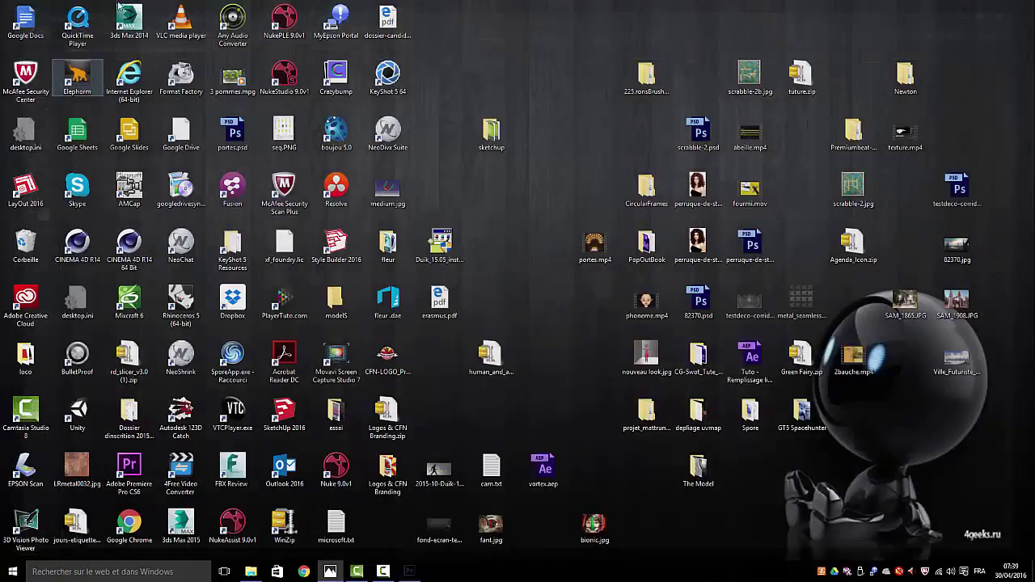
Open the OSDisk (C:) drive in the file explorer and close the Ce PC window behind it
click(13, 574)
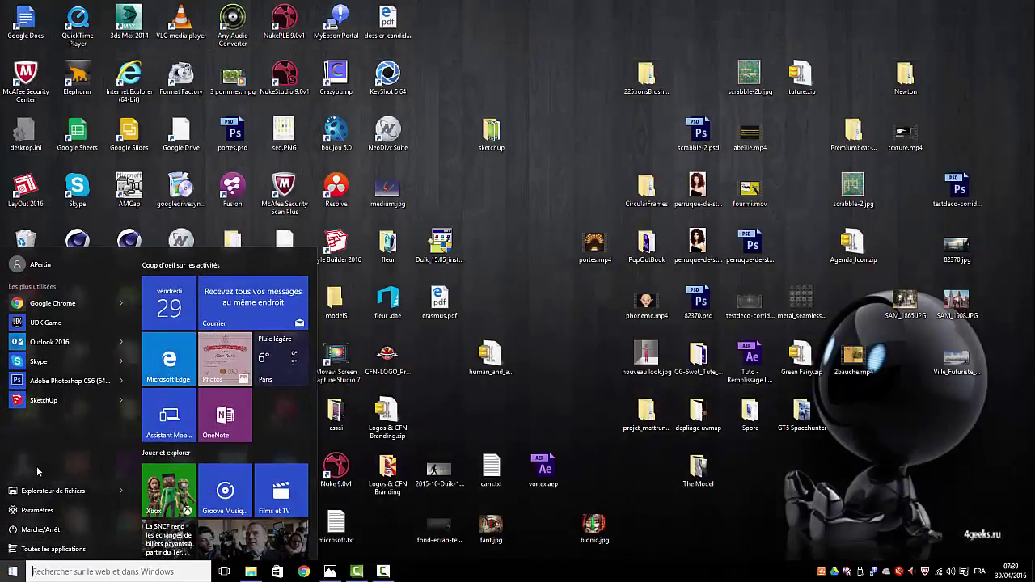
click(50, 491)
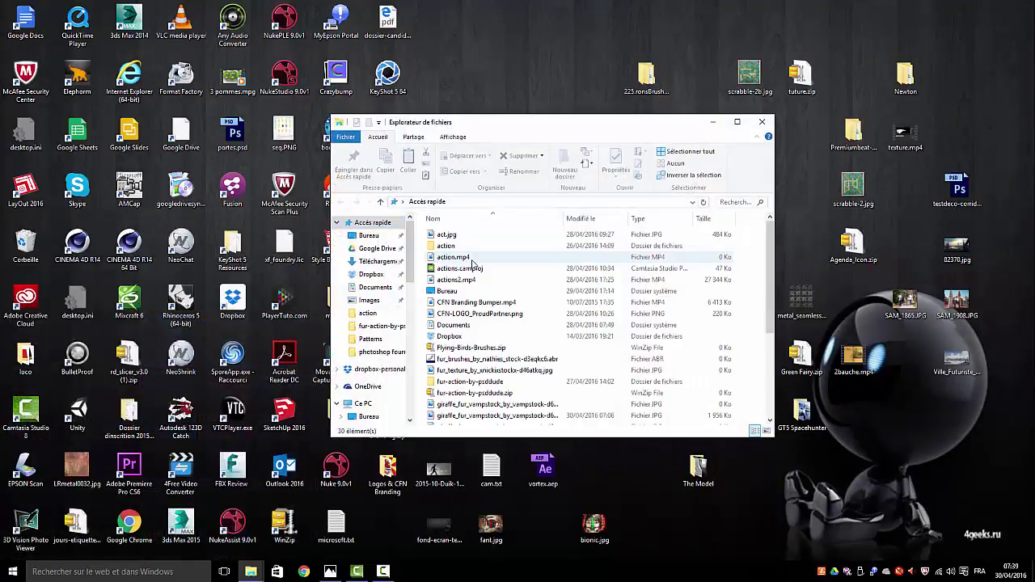
click(363, 406)
click(477, 353)
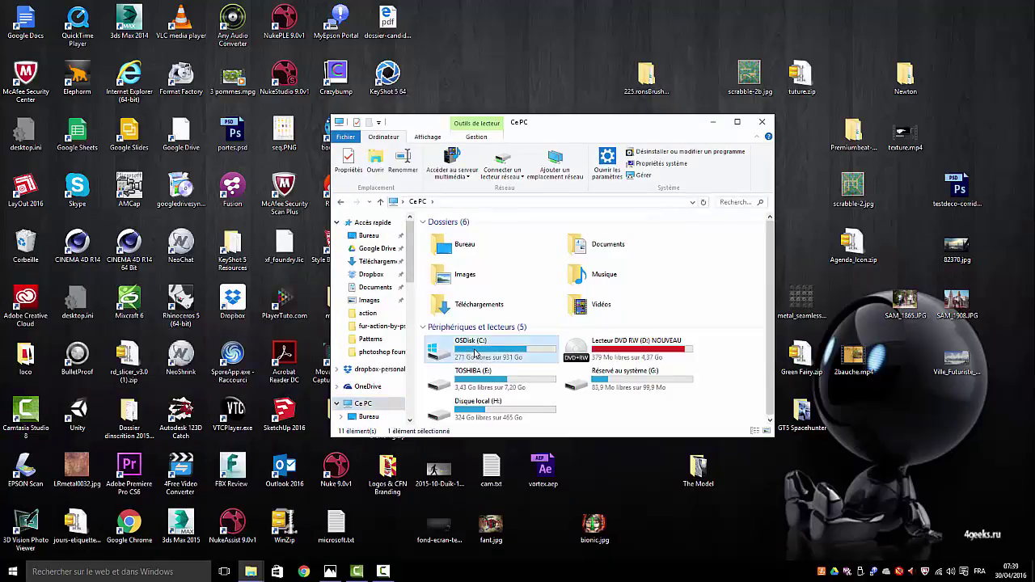
double_click(477, 354)
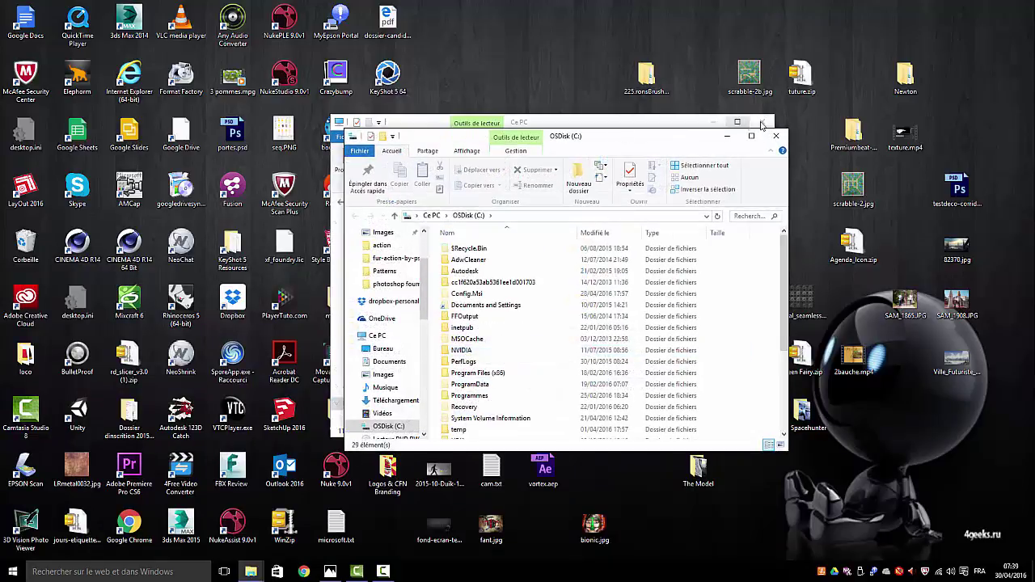
click(764, 122)
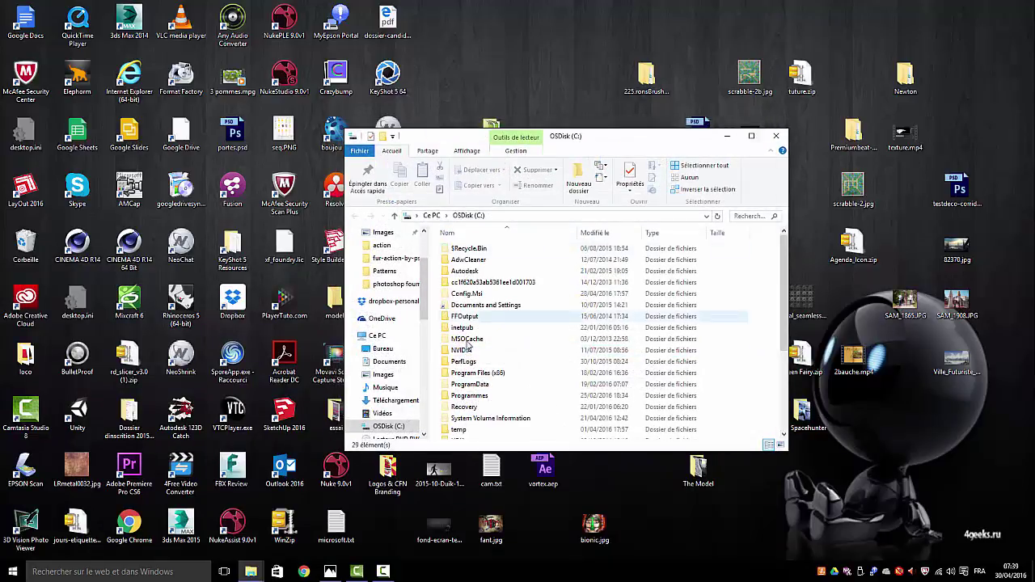
Open the Presets folder of Adobe Photoshop CS6 (64 Bit), inside Programmes > Adobe on the C: drive
scroll(521, 357, down, 3)
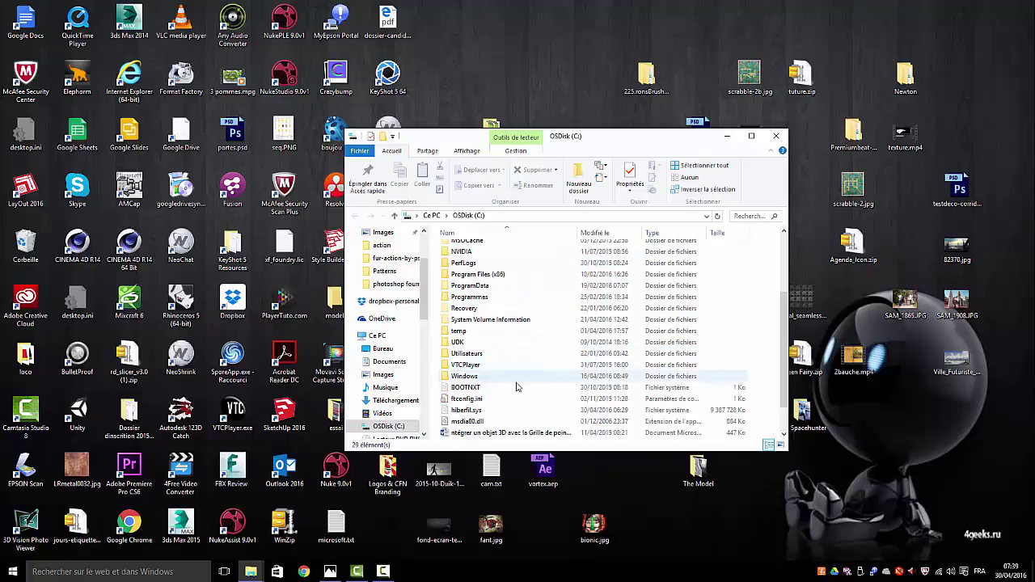
click(469, 299)
double_click(470, 298)
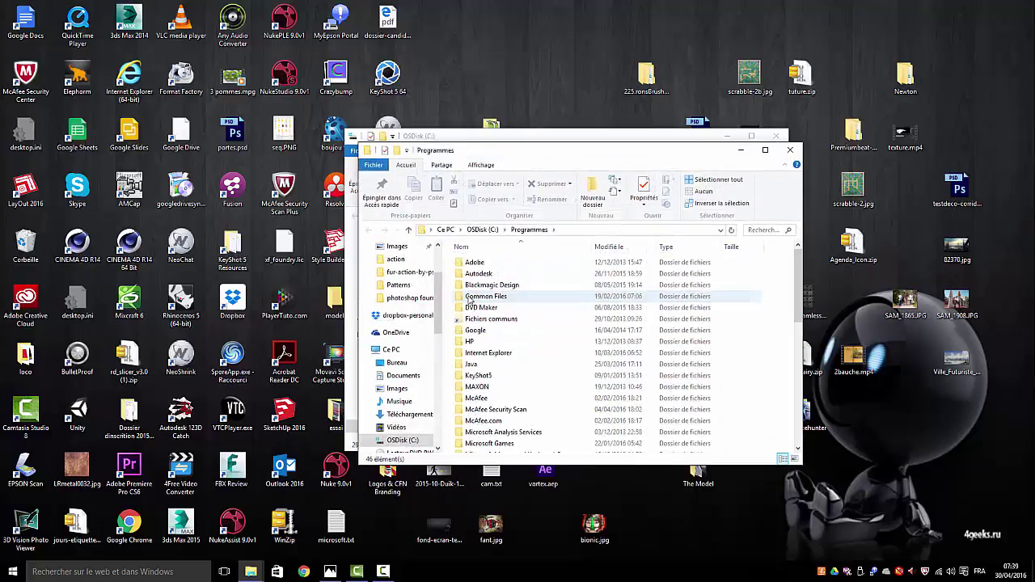
click(481, 263)
double_click(478, 263)
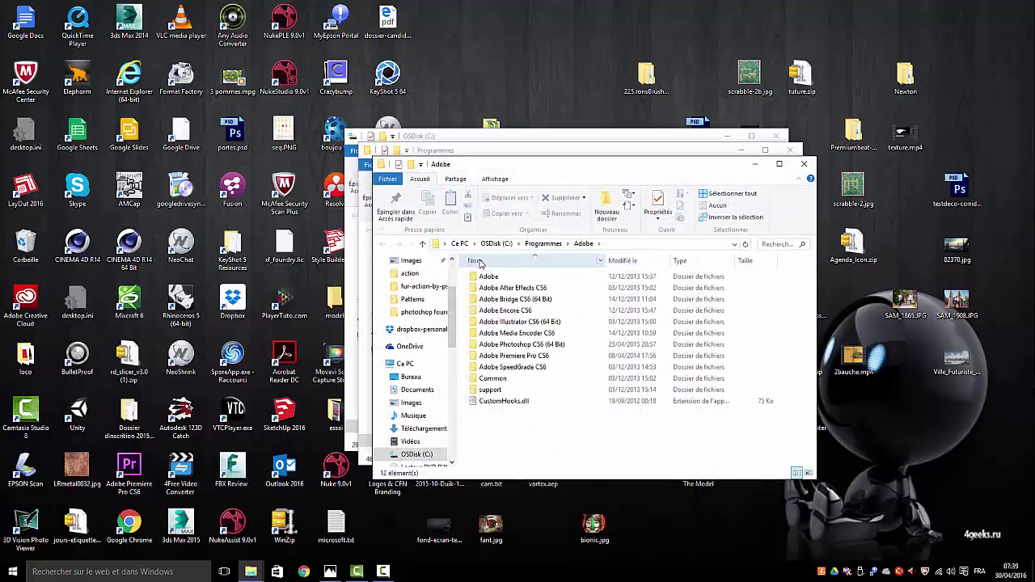
click(496, 344)
double_click(496, 345)
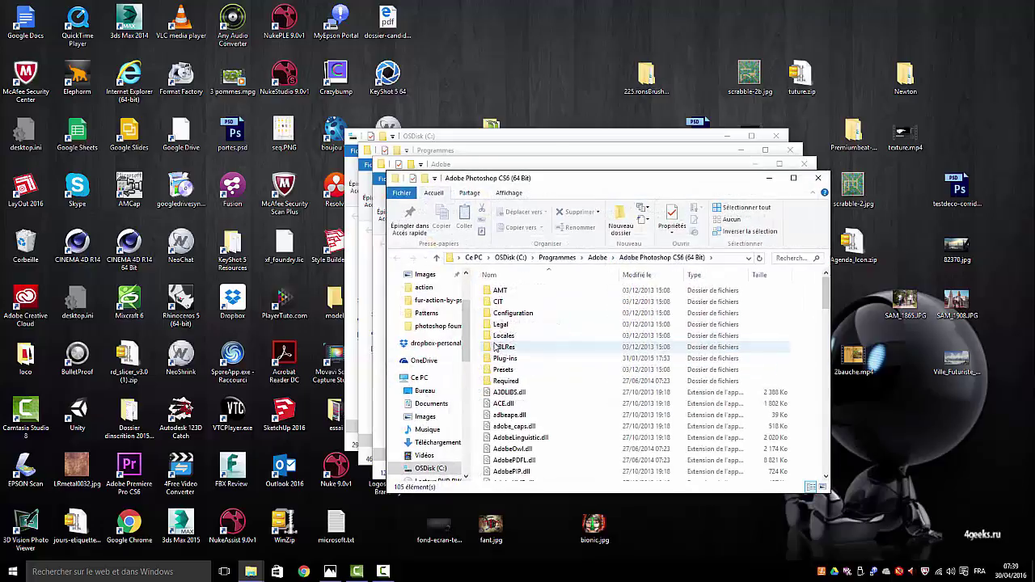
click(501, 372)
double_click(501, 372)
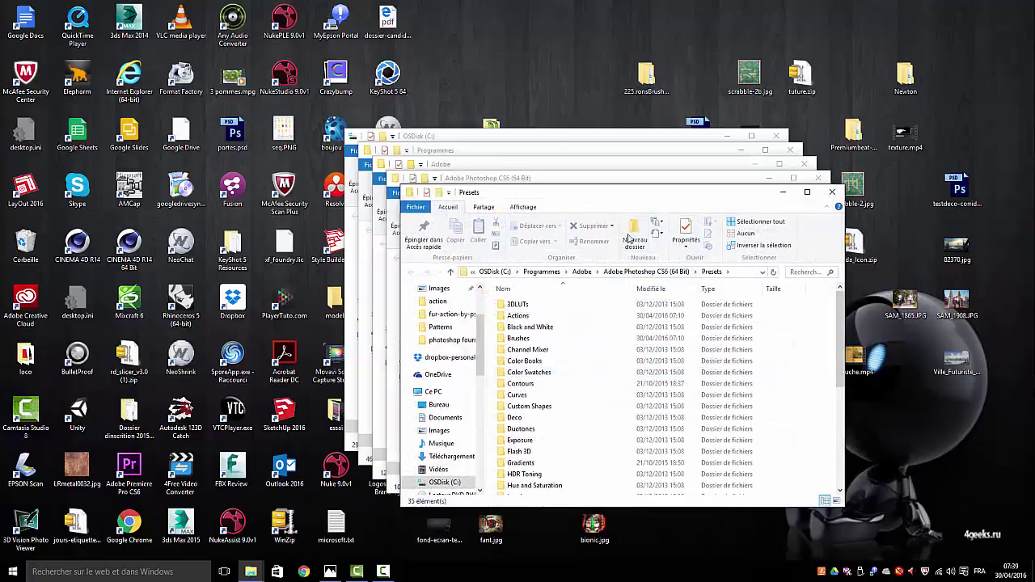
Close the Adobe Photoshop CS6 (64 Bit), Adobe, Programmes and OSDisk (C:) windows, keeping only Presets open
click(817, 179)
click(817, 179)
click(804, 164)
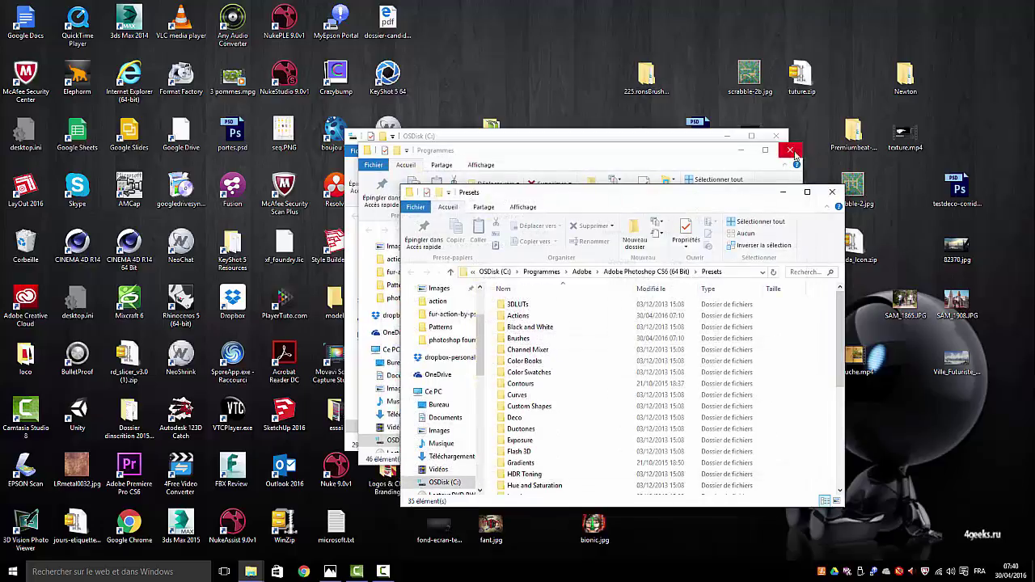
click(791, 150)
click(776, 137)
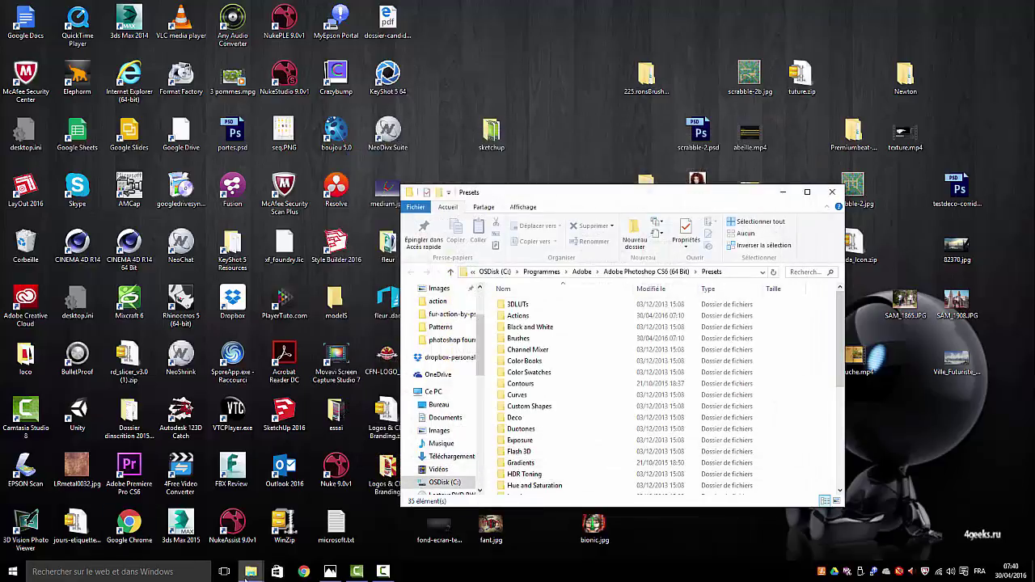
Bring back the fur-action-by-psddude folder window and place it beside the Presets window
mouse_move(251, 572)
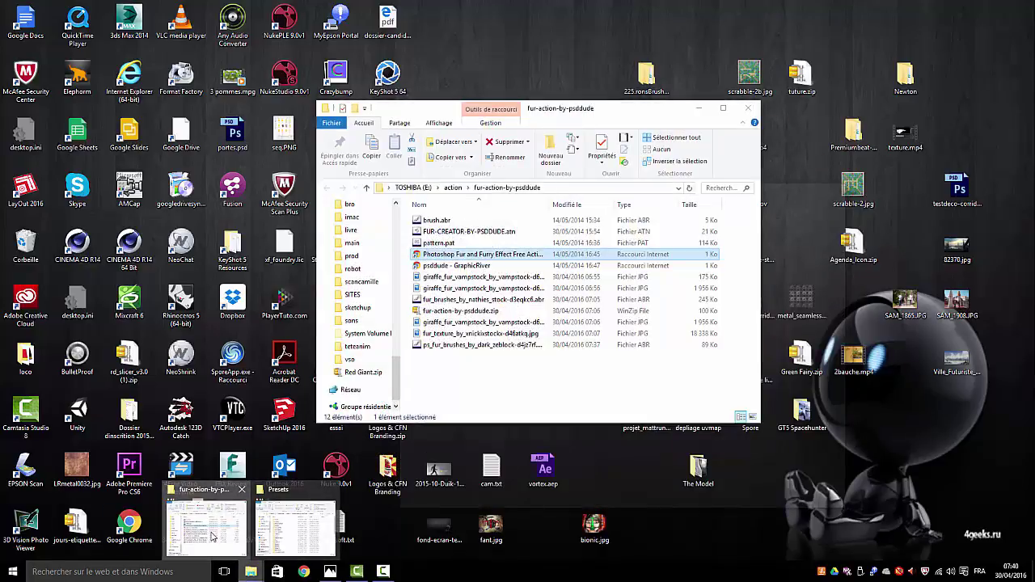
click(206, 530)
drag(637, 118, 294, 78)
click(601, 209)
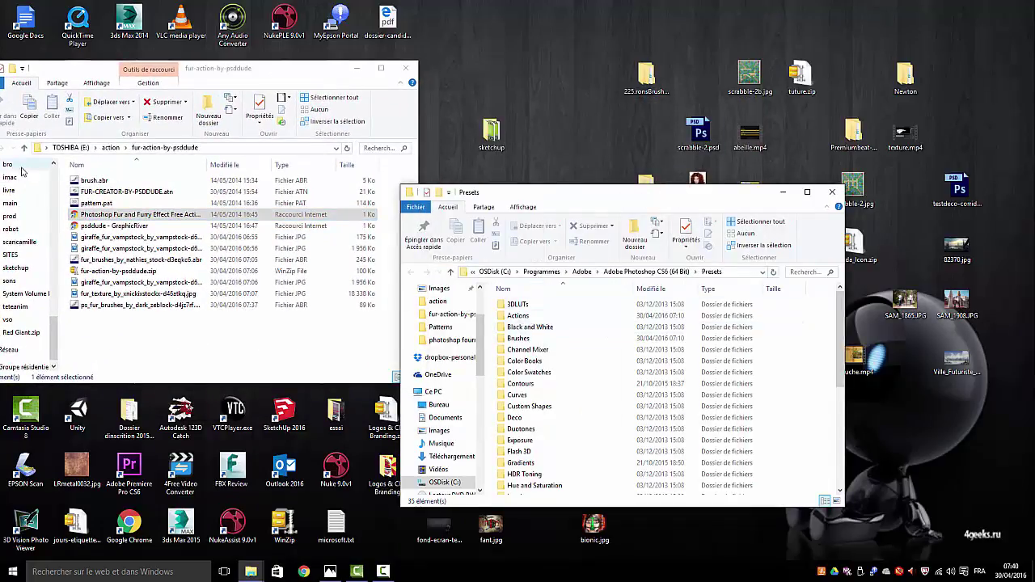
Check the Presets' Actions folder against FUR-CREATOR-BY-PSDDUDE.atn in the fur-action-by-psddude folder, and close the Actions window
double_click(515, 317)
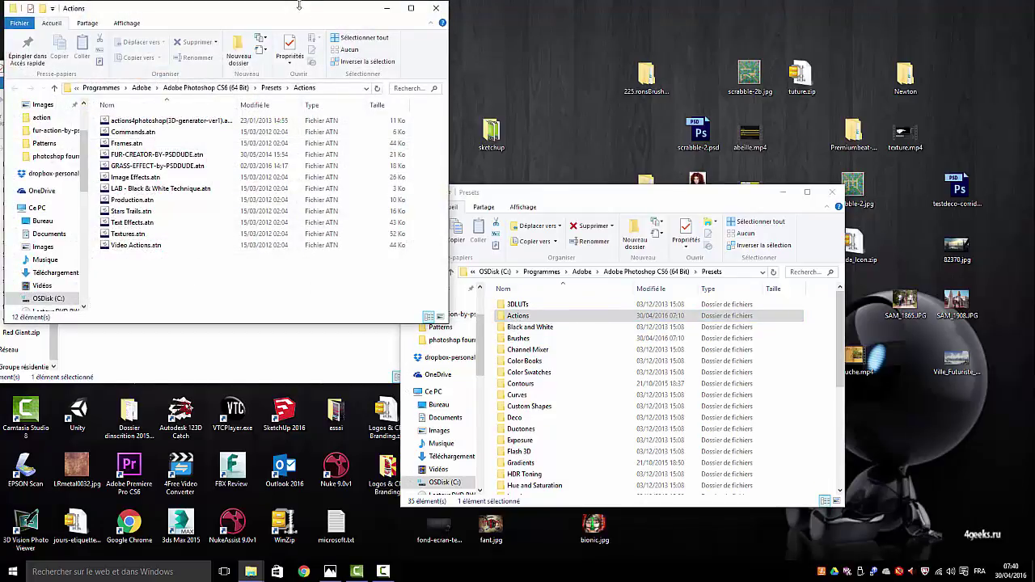
drag(308, 17, 774, 67)
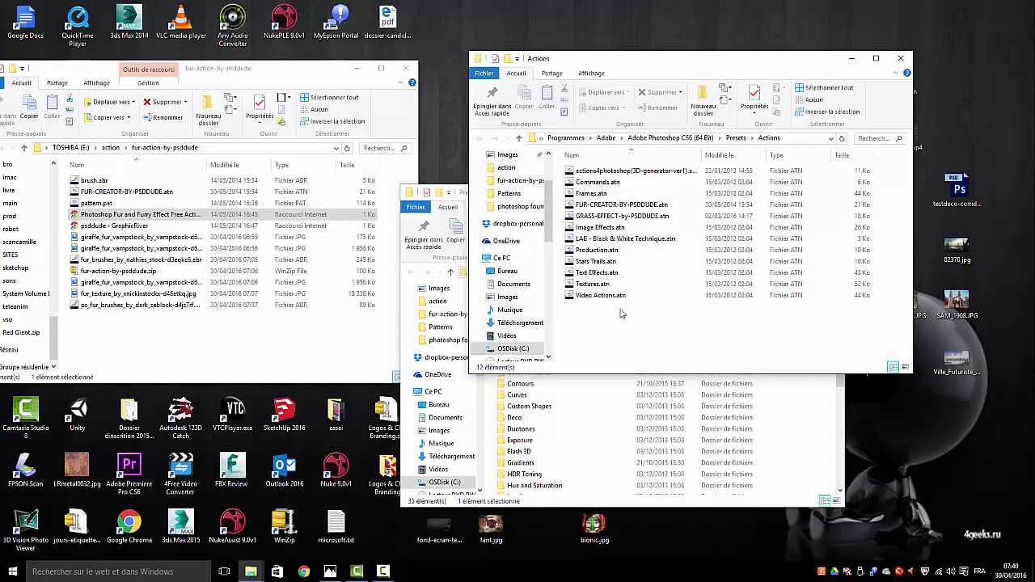
drag(115, 194, 141, 204)
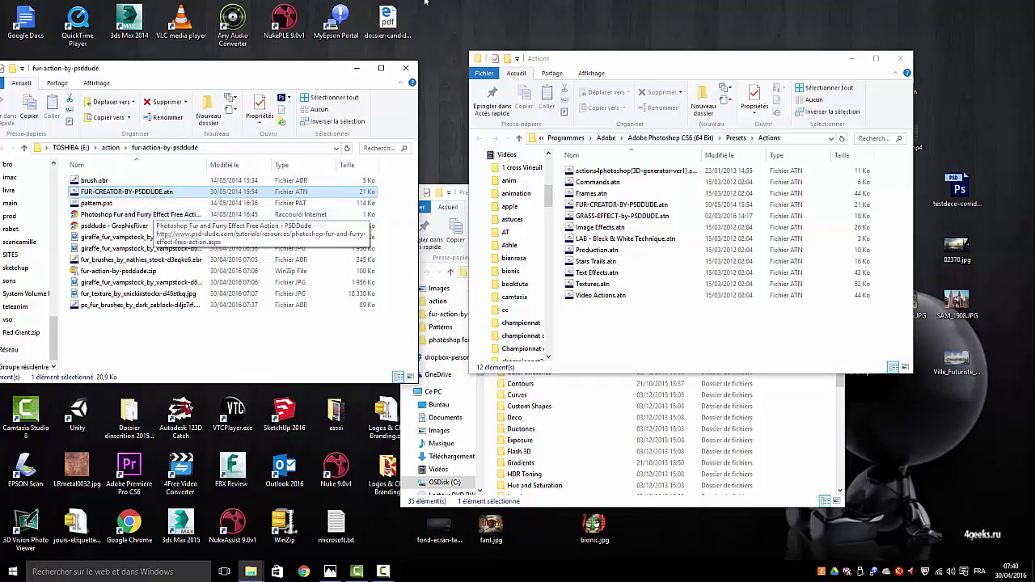
click(902, 61)
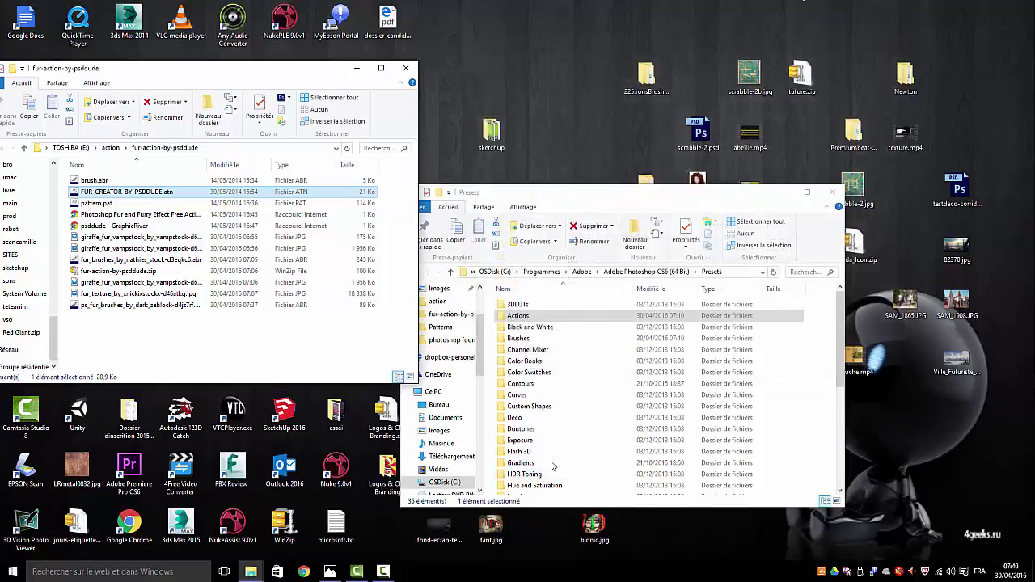
Select brush.abr in the fur-action-by-psddude folder, look through the Presets' Brushes folder and close it
click(95, 183)
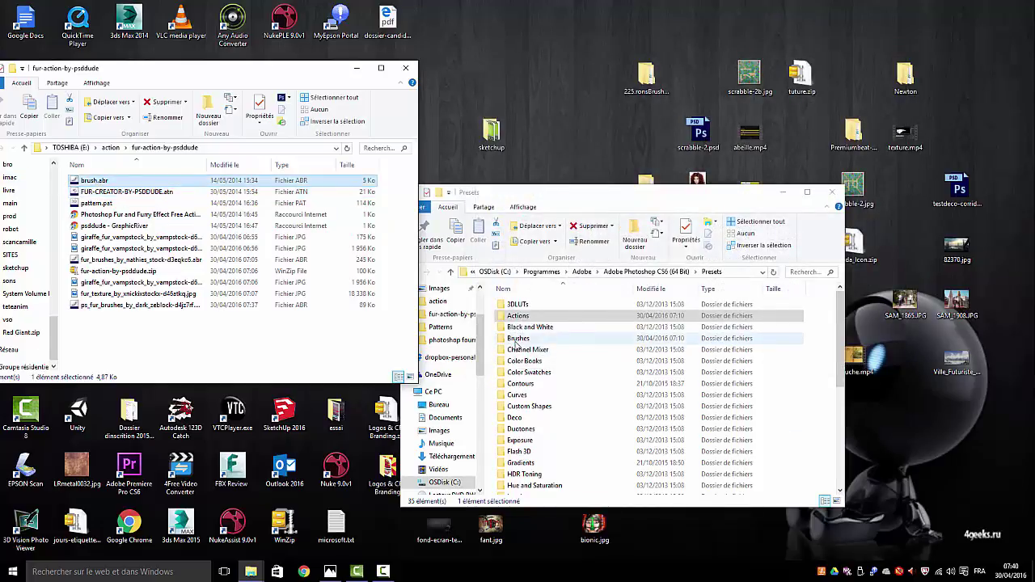
double_click(518, 338)
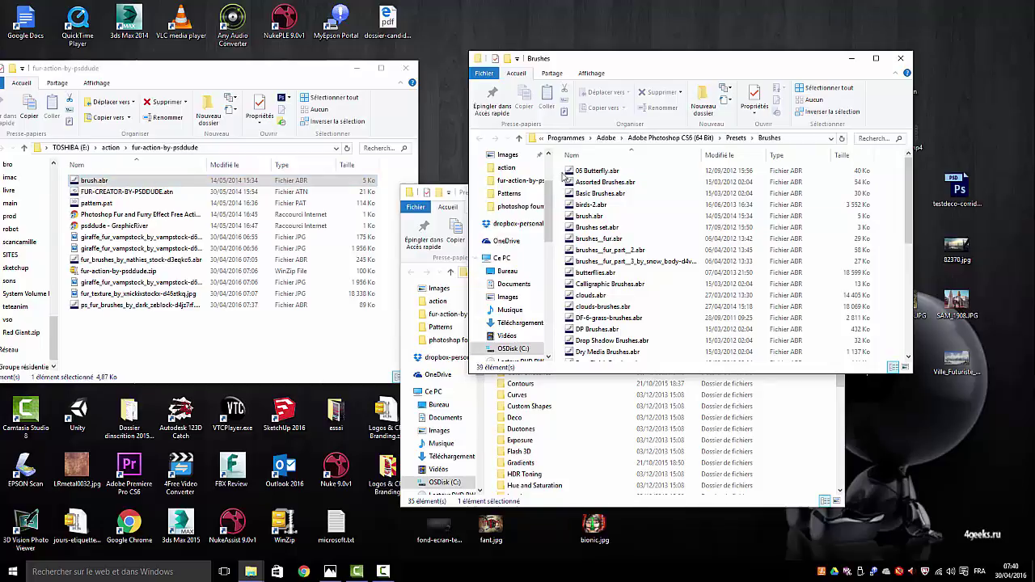
click(902, 63)
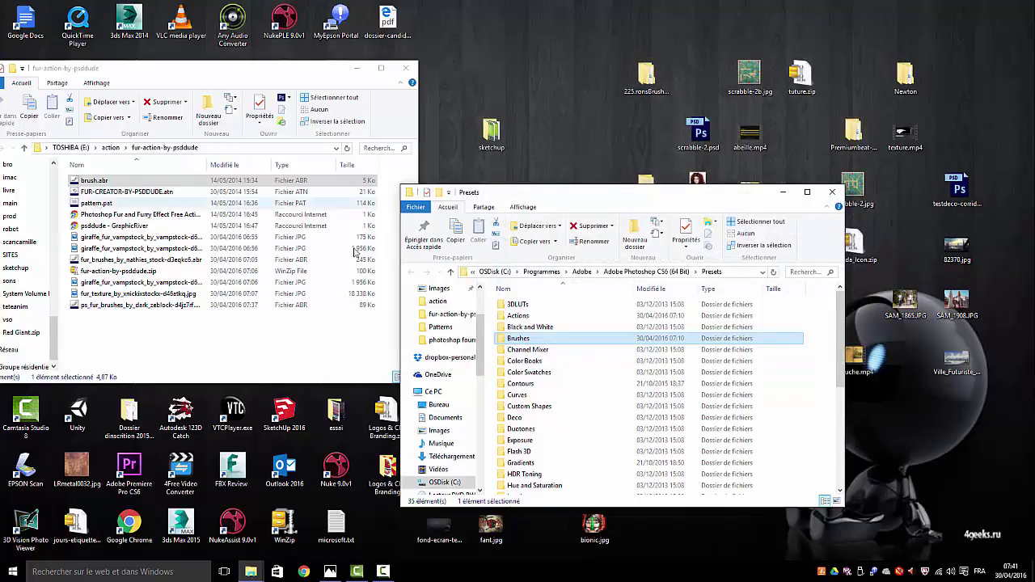
Open the Presets' Patterns folder and rename pattern.pat in the fur-action-by-psddude folder as fur.pat
drag(843, 380, 844, 481)
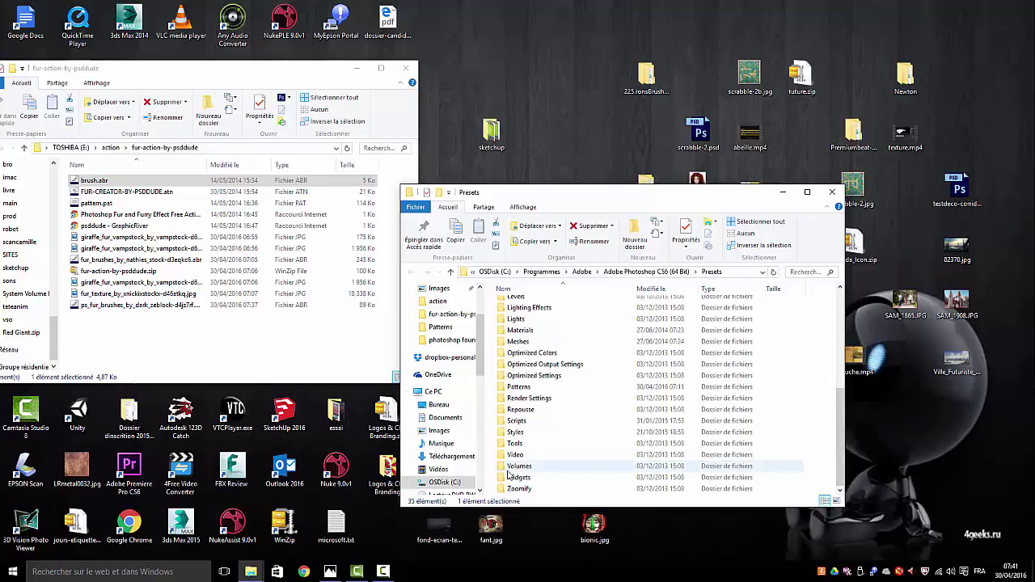
double_click(521, 388)
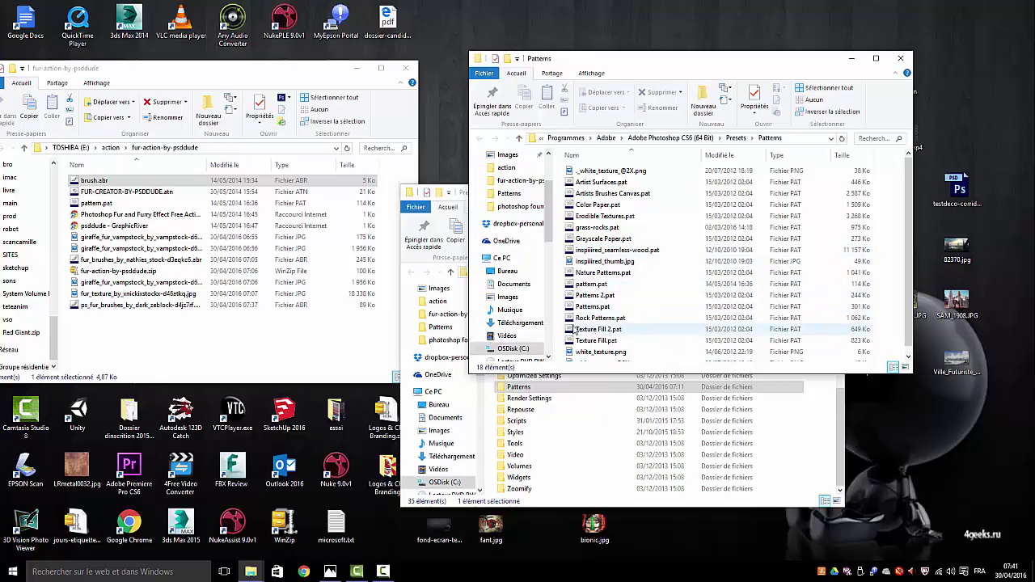
click(88, 205)
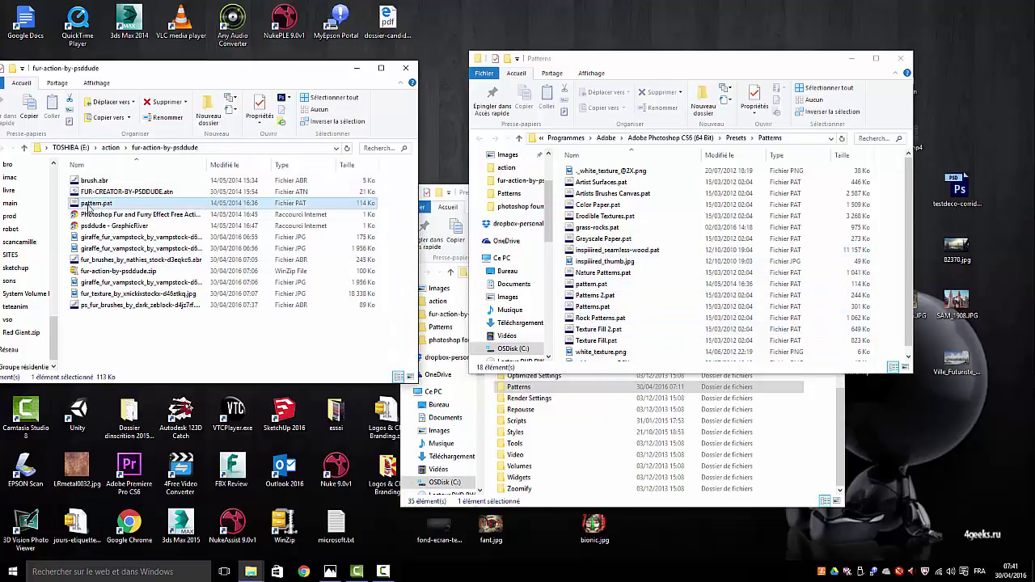
right_click(89, 208)
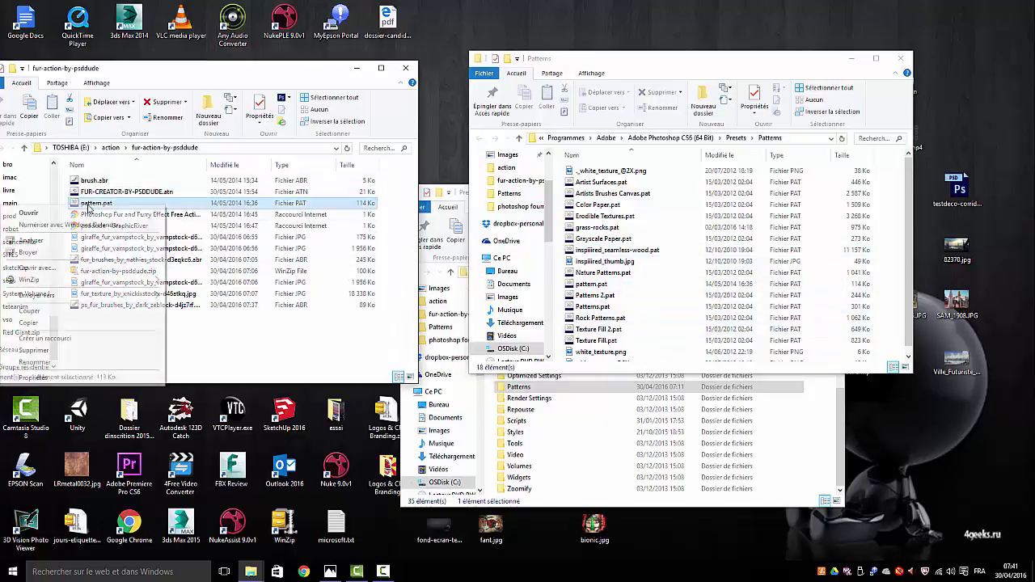
click(39, 366)
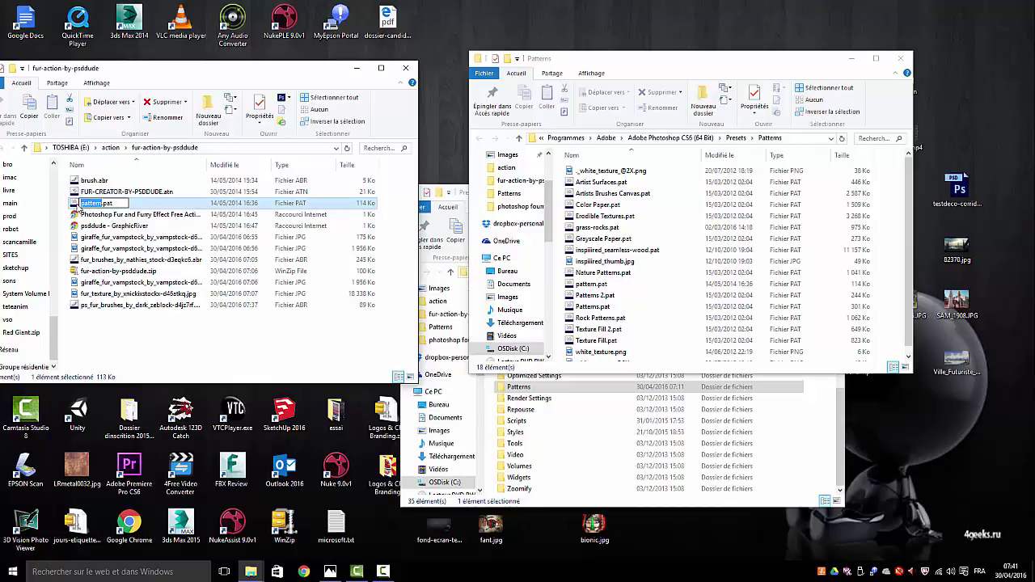
text(6)
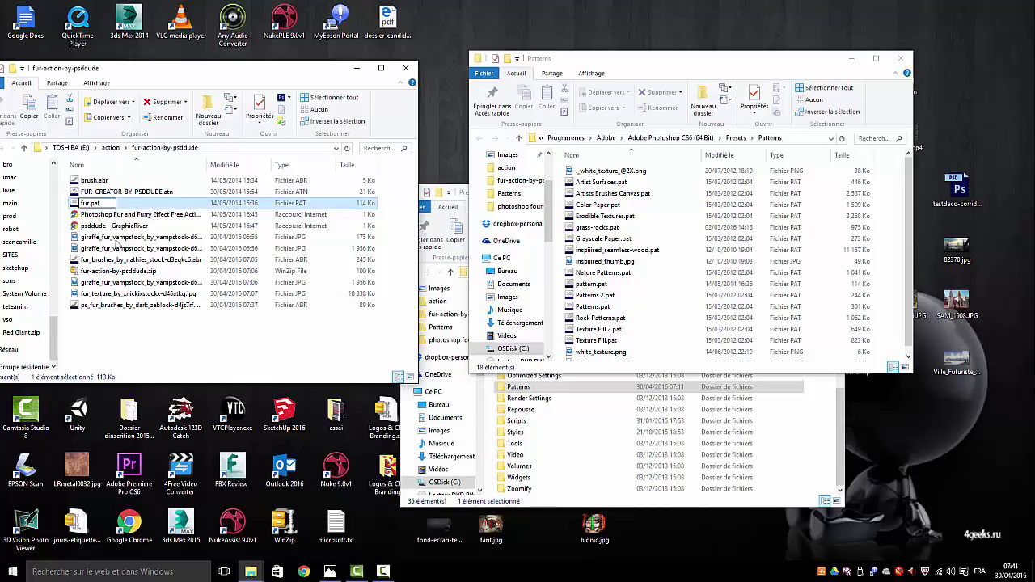
click(375, 357)
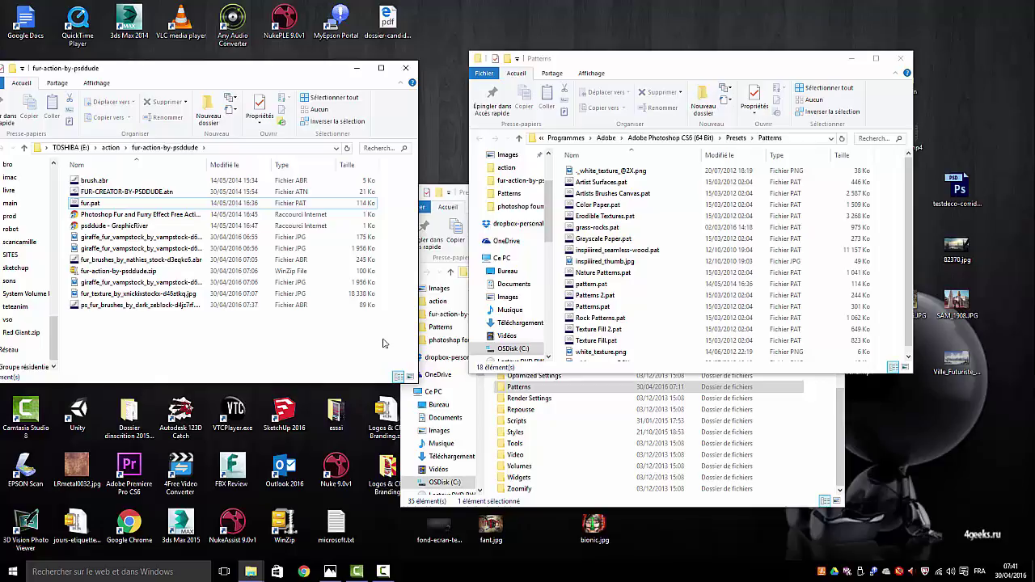
Copy fur.pat into the Photoshop Patterns folder, granting administrator rights, and close the Patterns window
drag(89, 203, 646, 326)
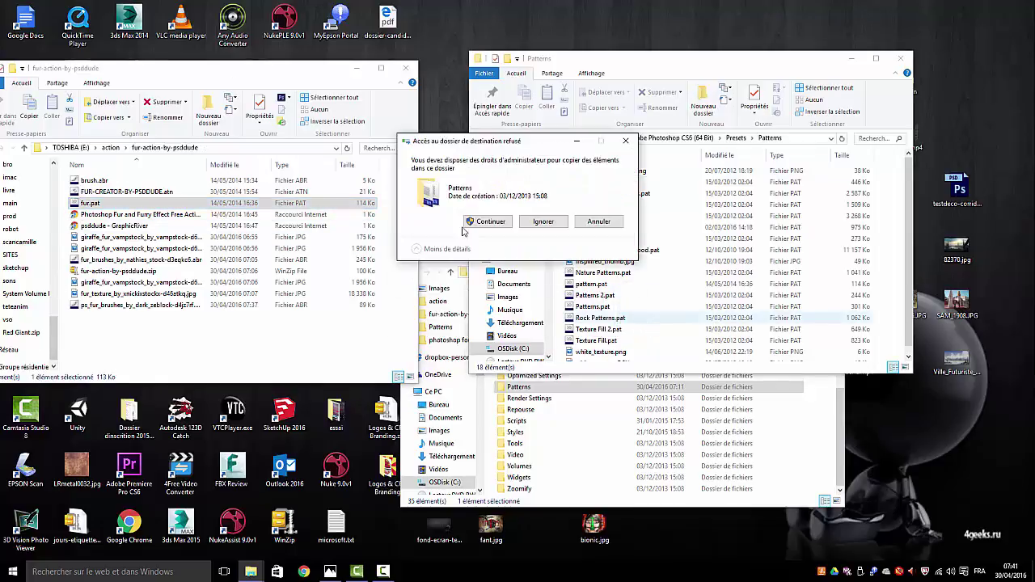
click(489, 222)
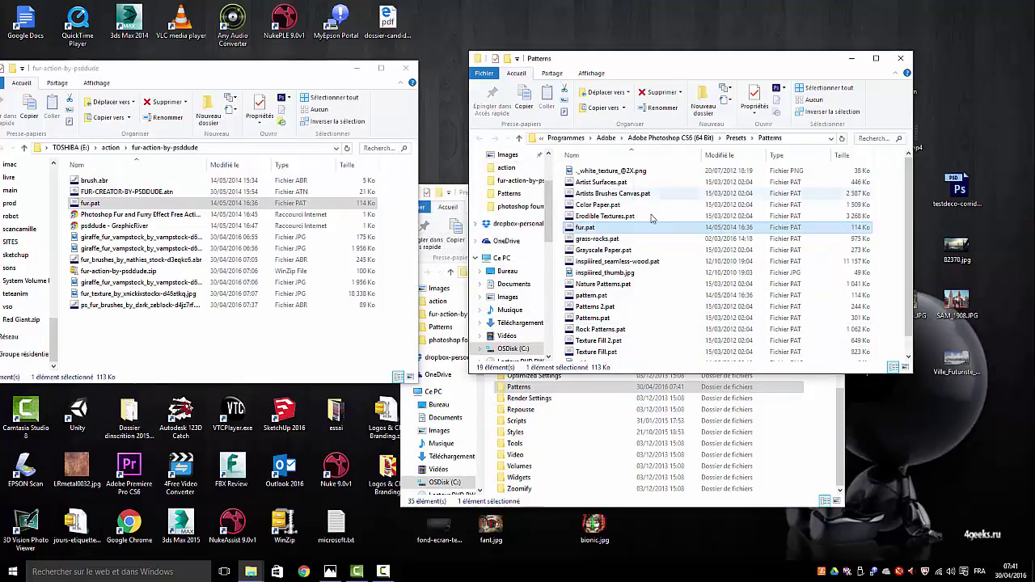
click(902, 59)
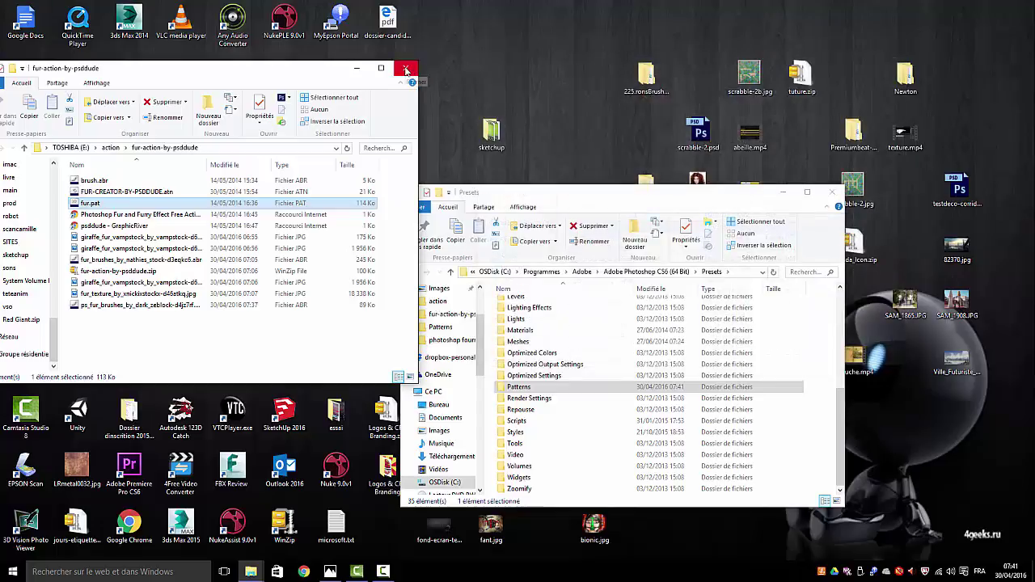
Close the fur-action-by-psddude and Presets windows and launch Adobe Photoshop CS6 (64 Bit)
click(407, 69)
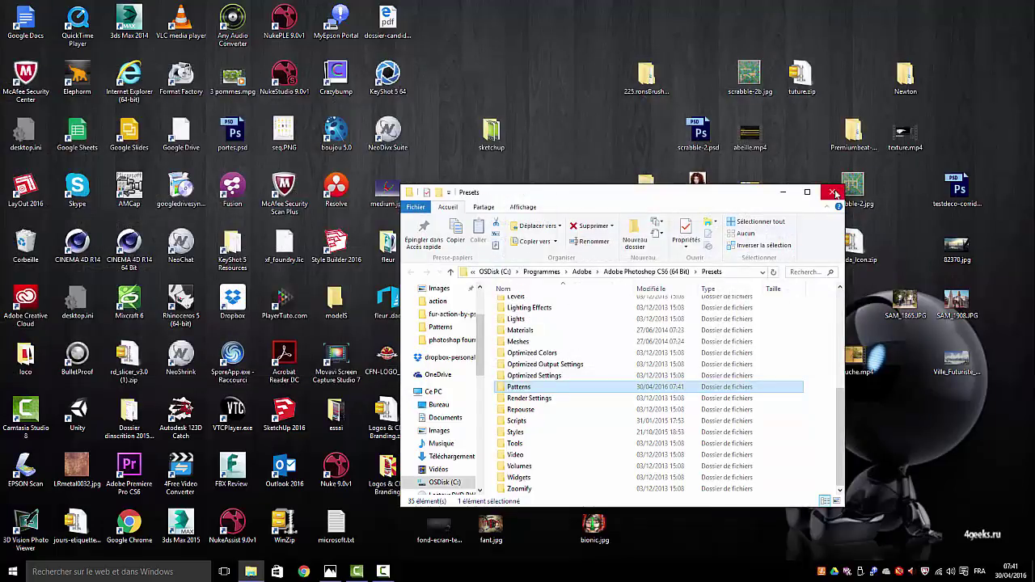
click(834, 192)
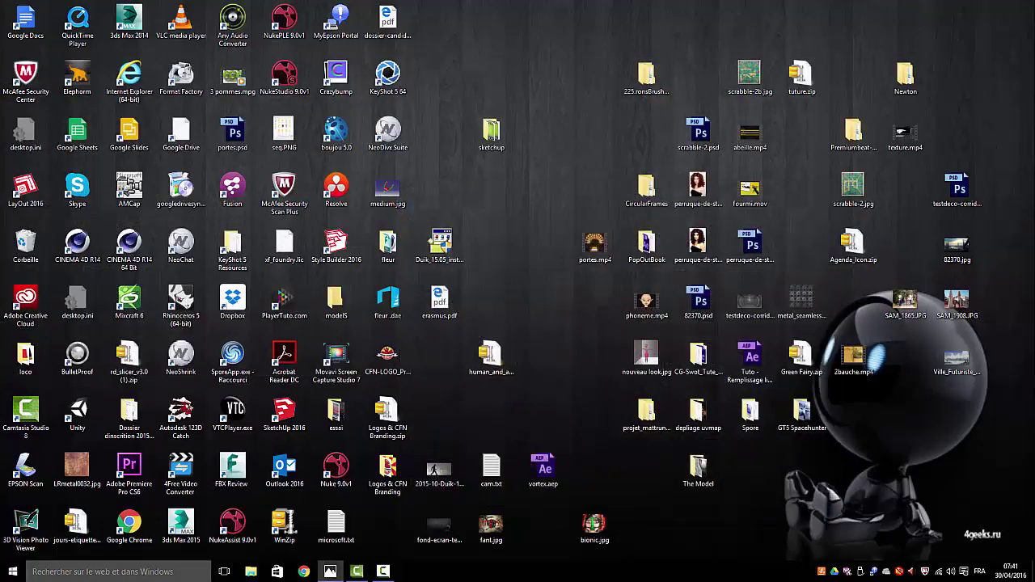
click(11, 574)
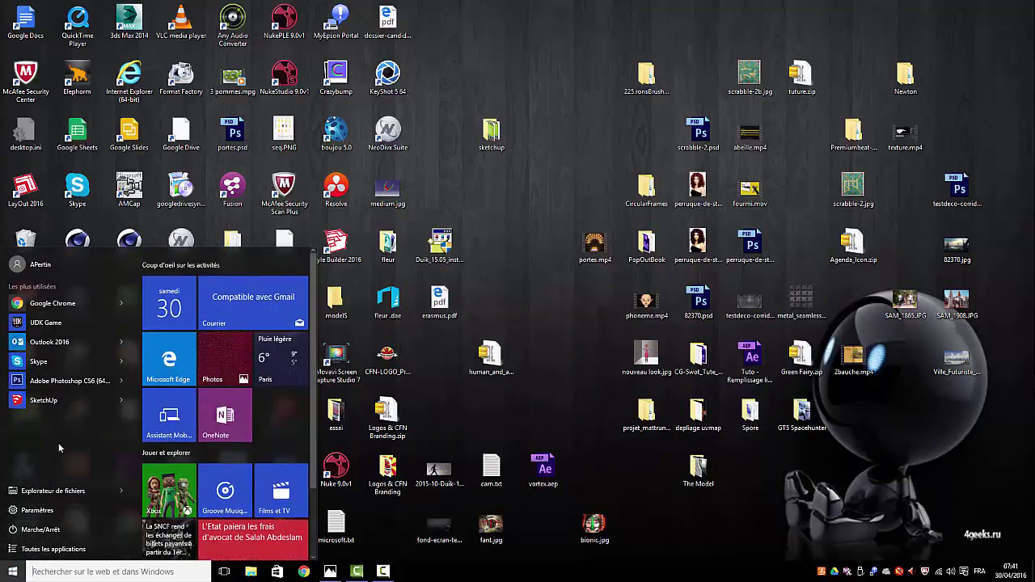
click(64, 381)
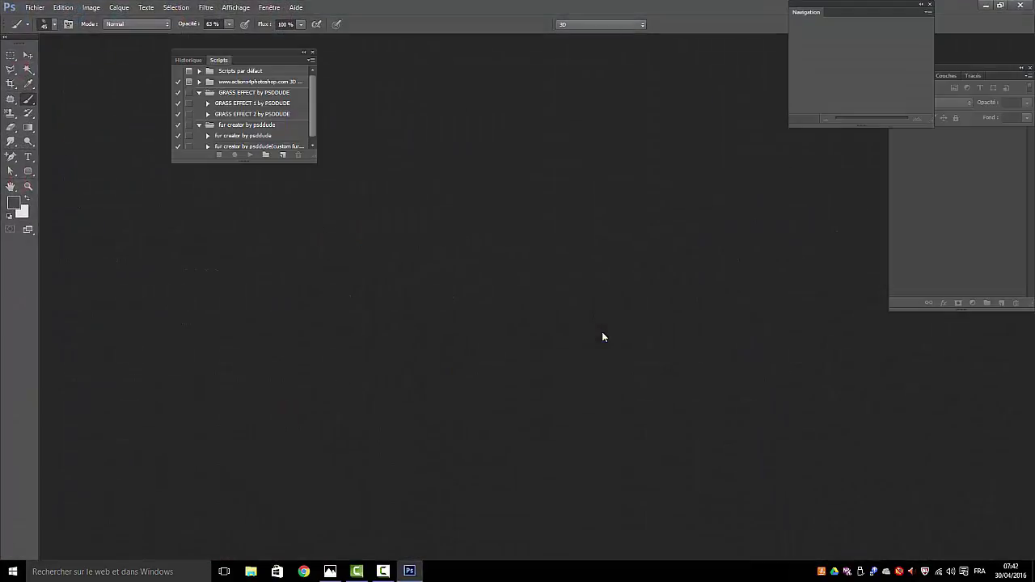
Open the action folder in File Explorer, look through its fur-action-by-psddude folder for a texture image and close that subfolder's window
click(13, 573)
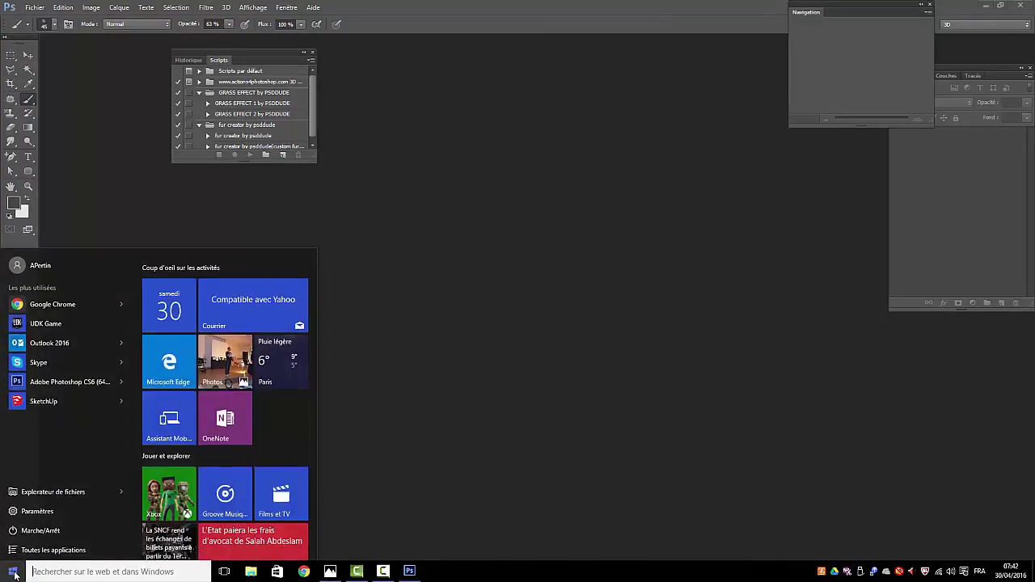
click(39, 492)
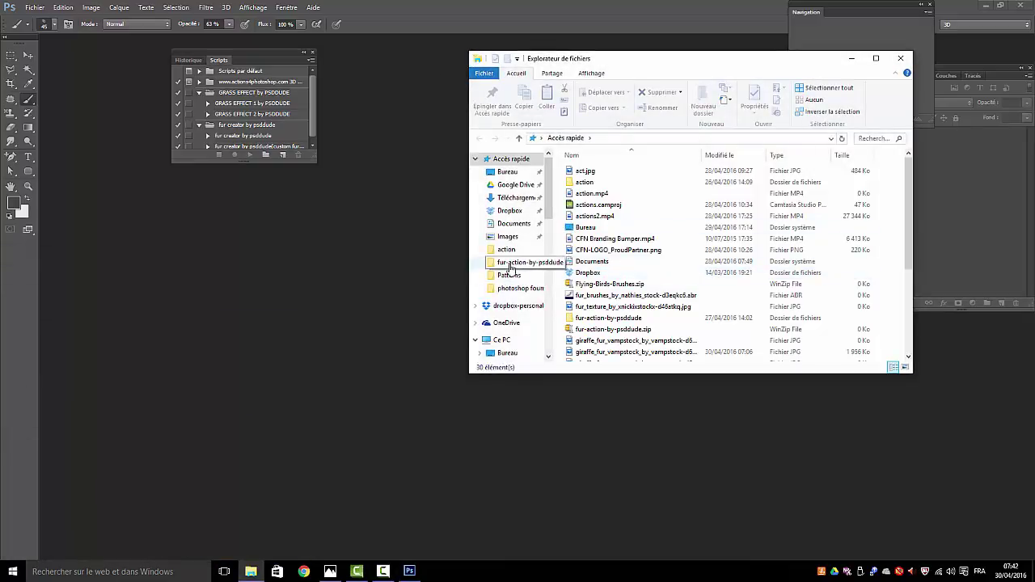
click(508, 251)
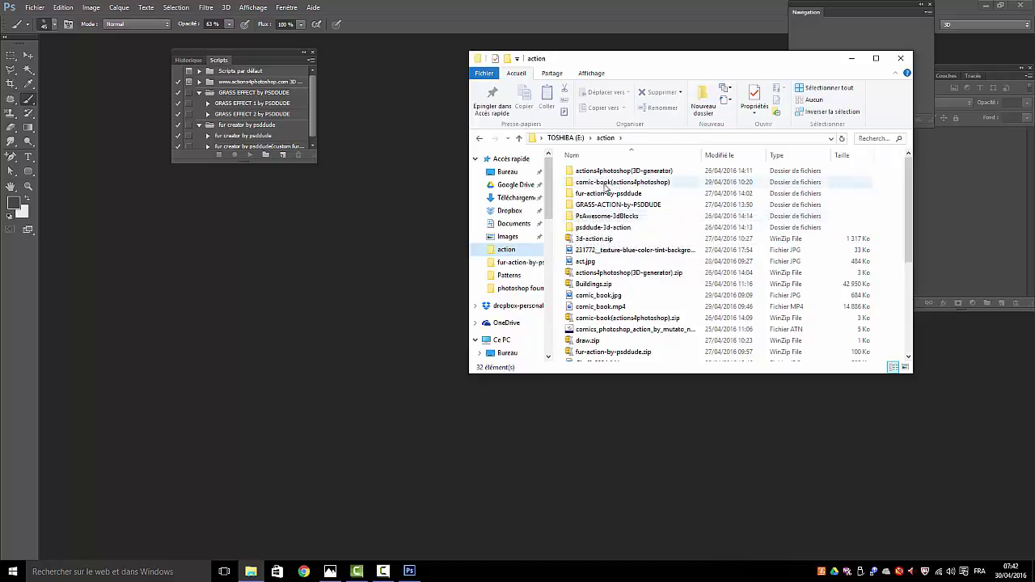
double_click(596, 194)
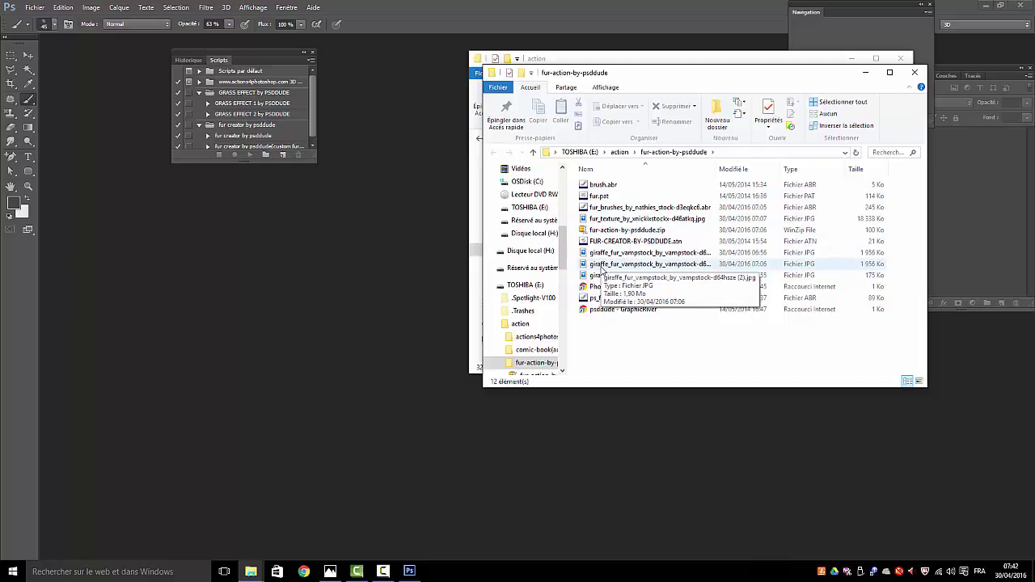
drag(602, 269, 617, 249)
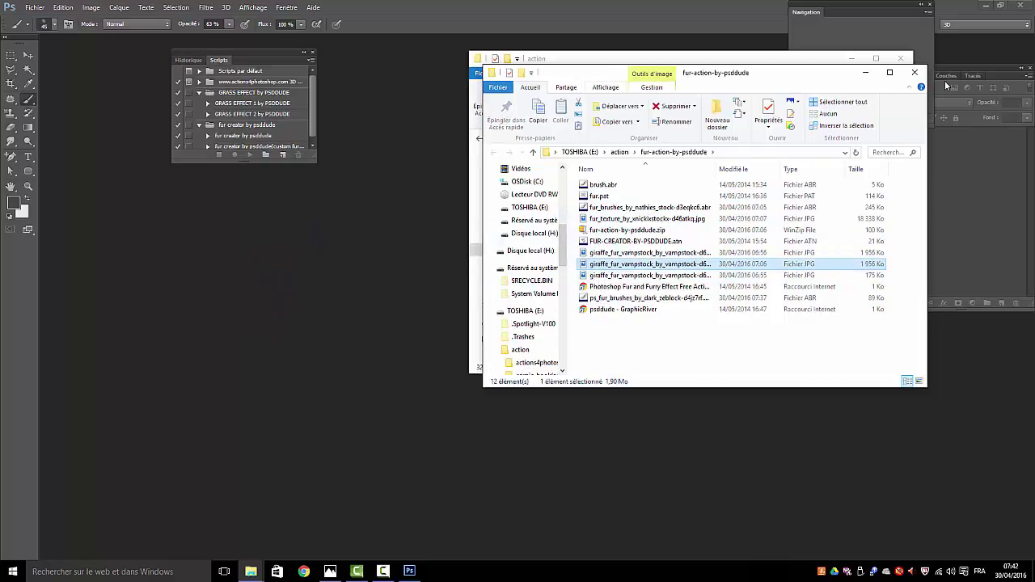
click(915, 72)
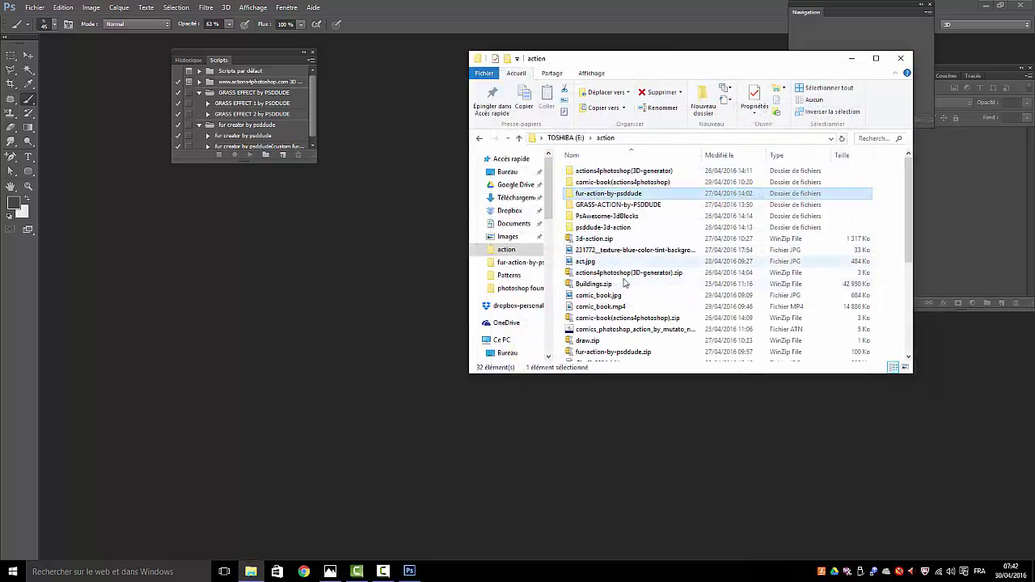
Open texture_leopard02.png from the action folder in Photoshop and hide the extras so the grid disappears
scroll(625, 283, down, 5)
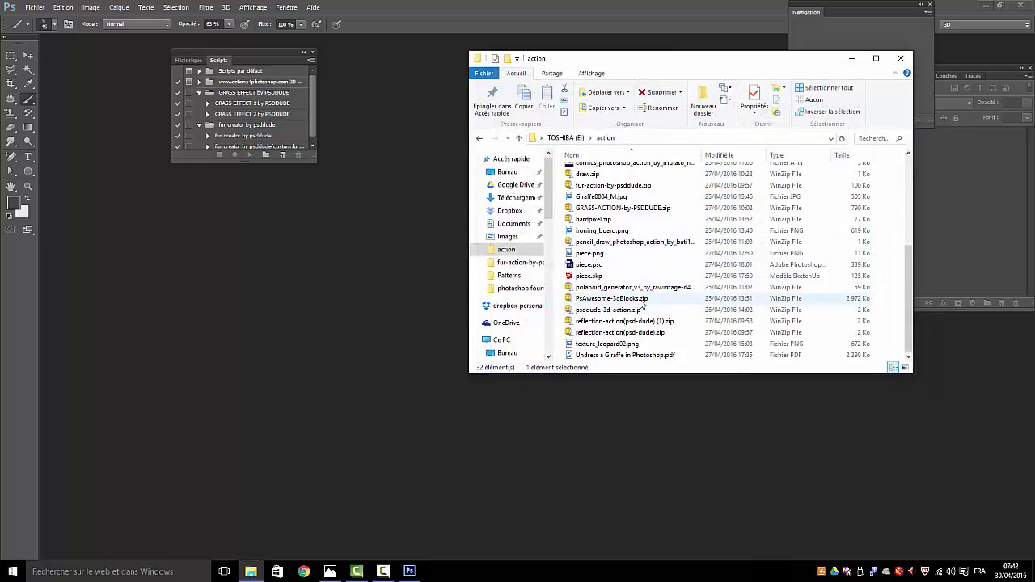
scroll(627, 323, up, 2)
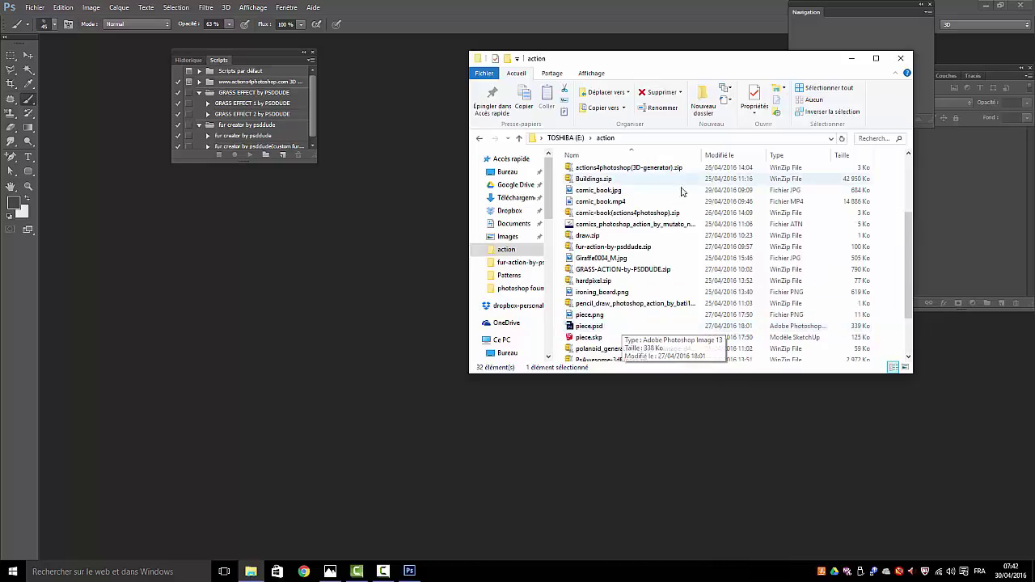
scroll(649, 260, up, 2)
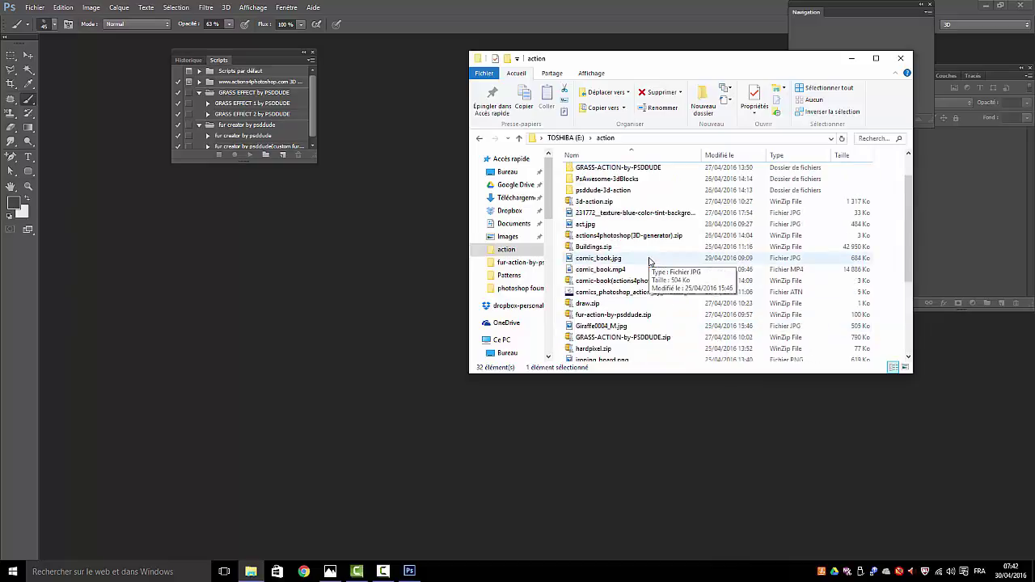
scroll(649, 261, up, 1)
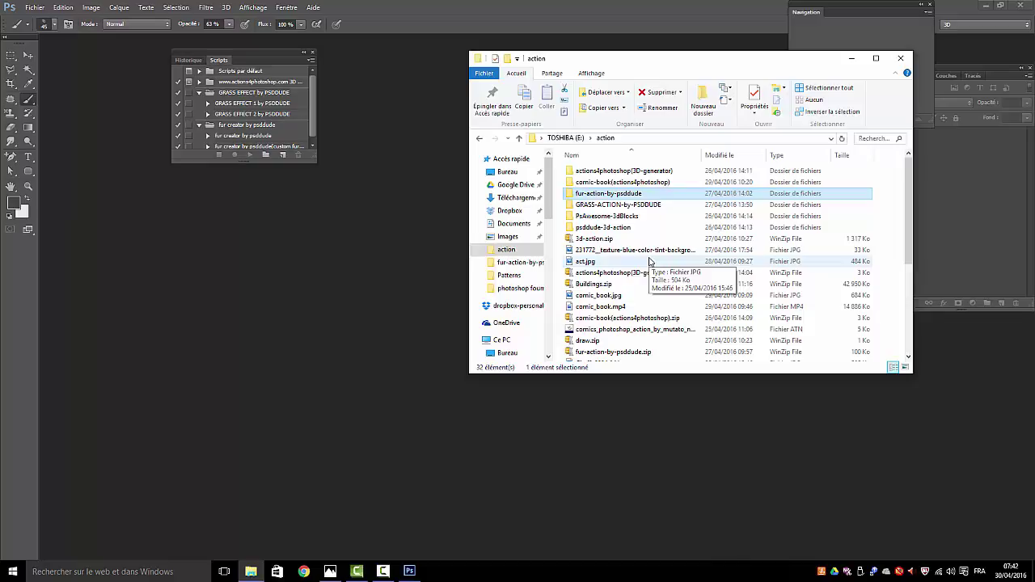
scroll(647, 251, down, 4)
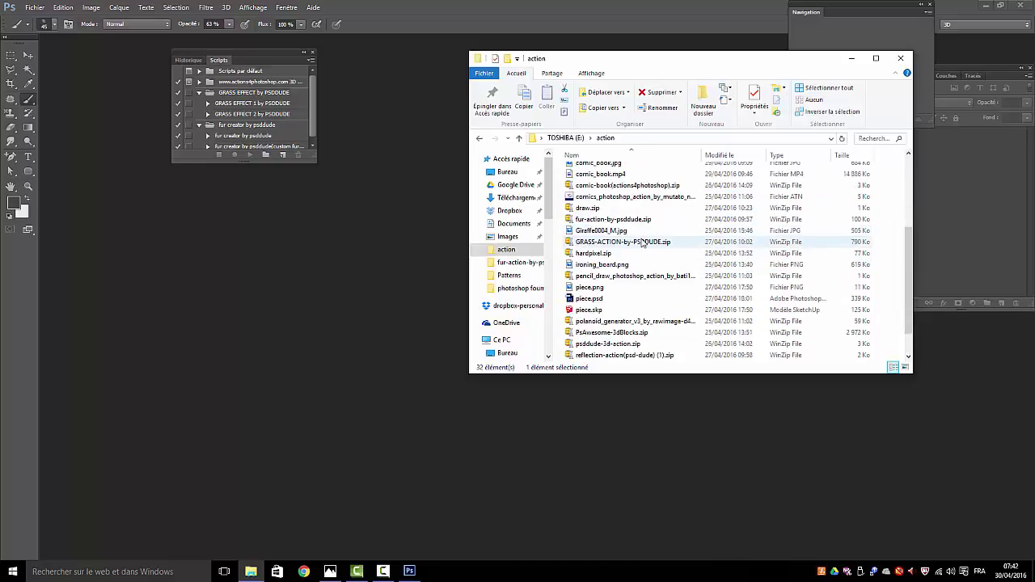
scroll(643, 242, down, 1)
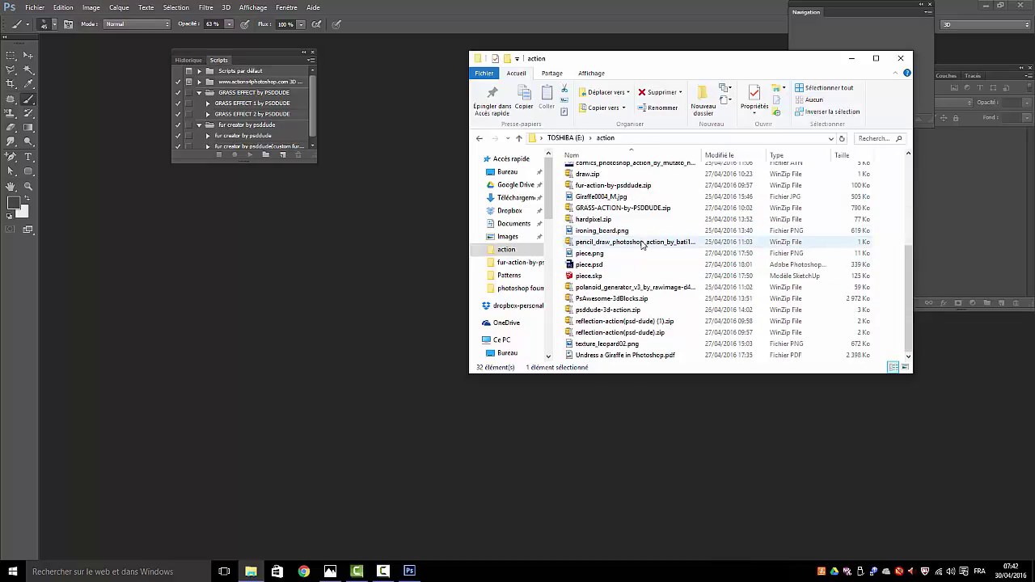
drag(593, 350, 335, 369)
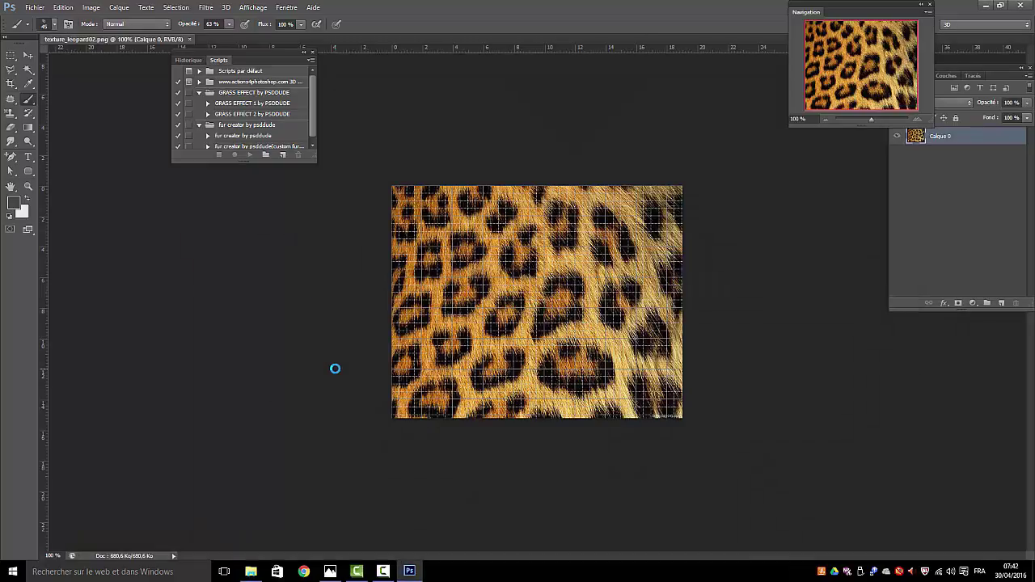
click(253, 8)
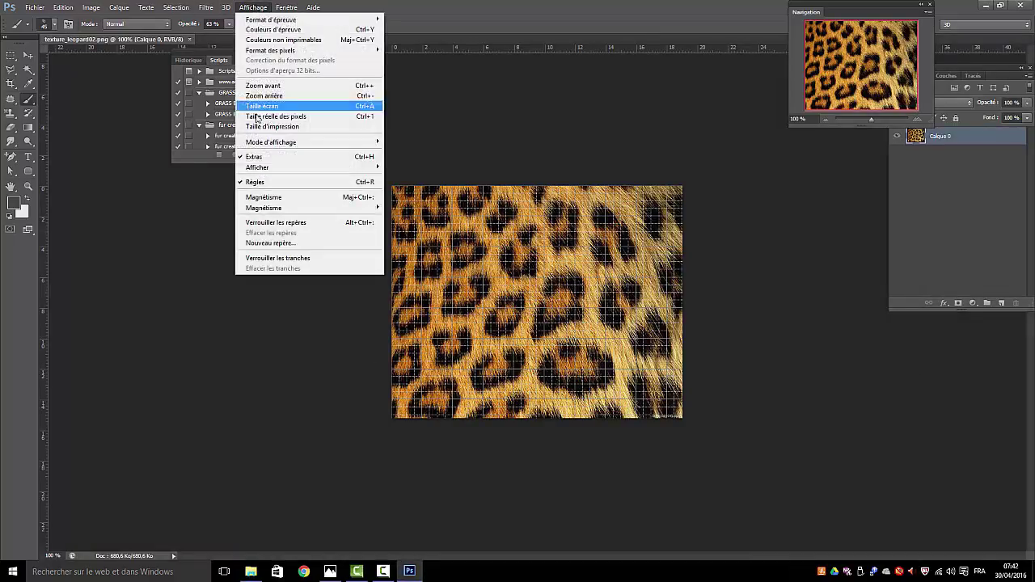
click(253, 156)
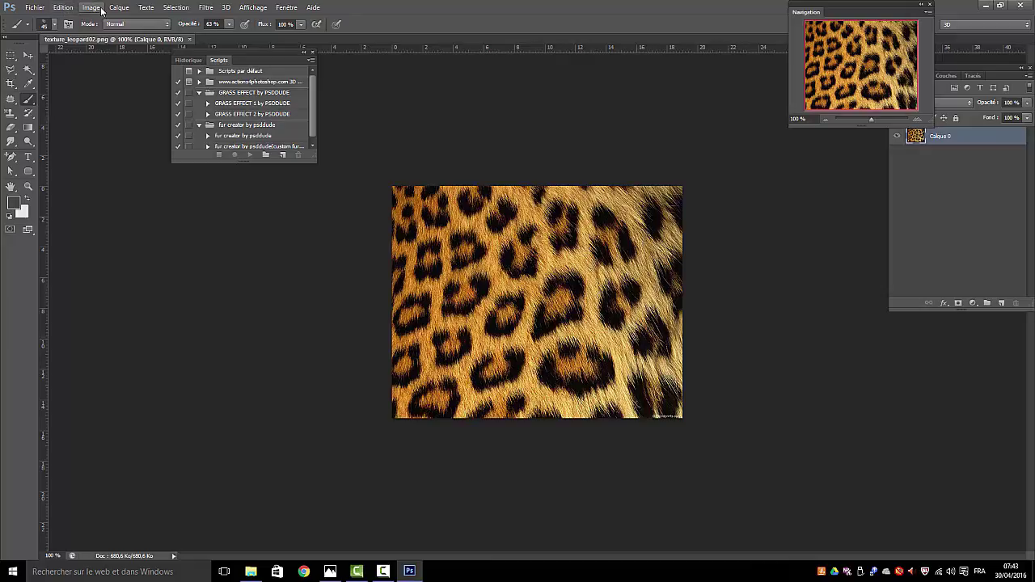
Define the leopard texture as a pattern named leopard.png
click(60, 8)
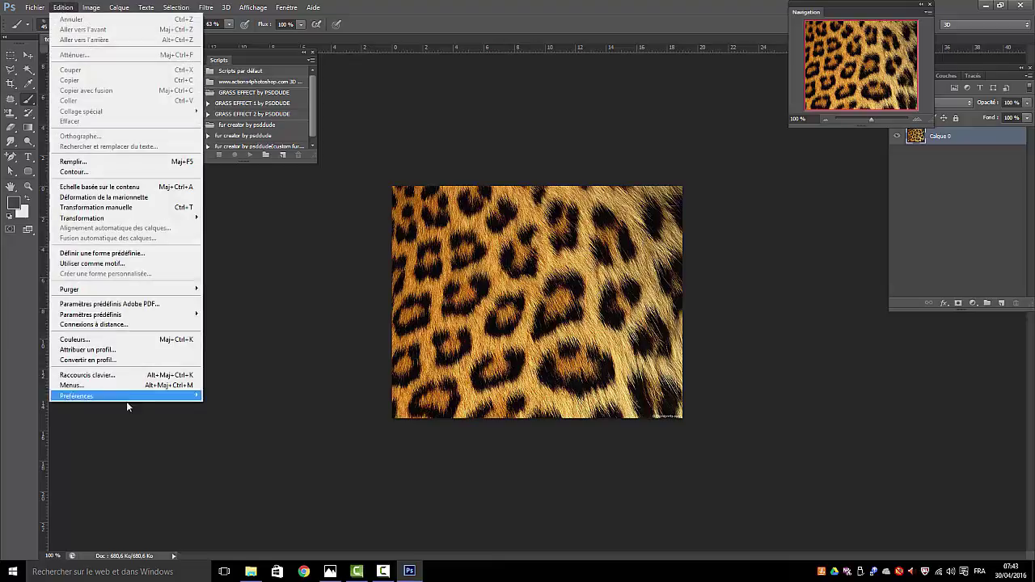
click(111, 265)
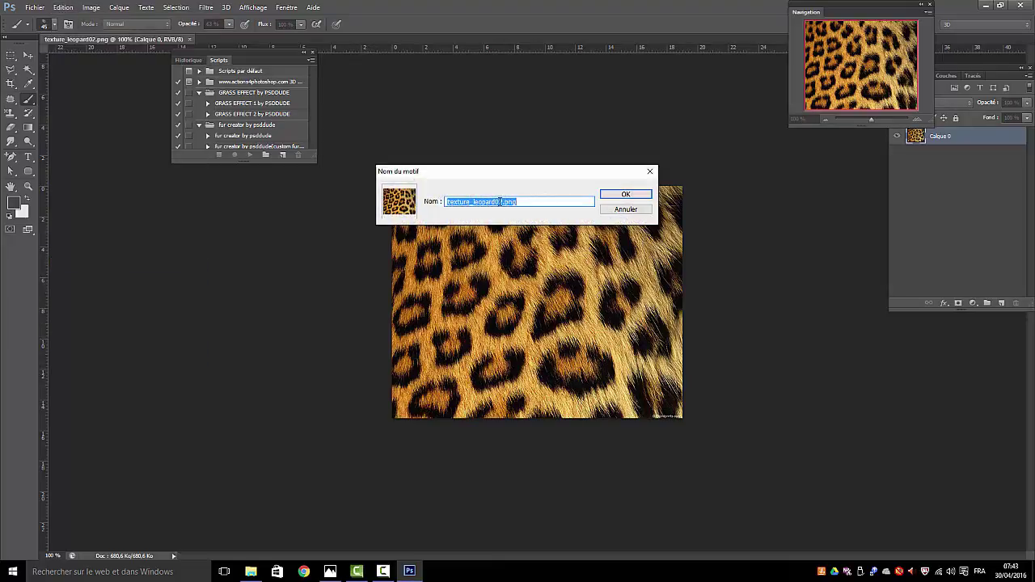
drag(471, 203, 440, 205)
key(Delete)
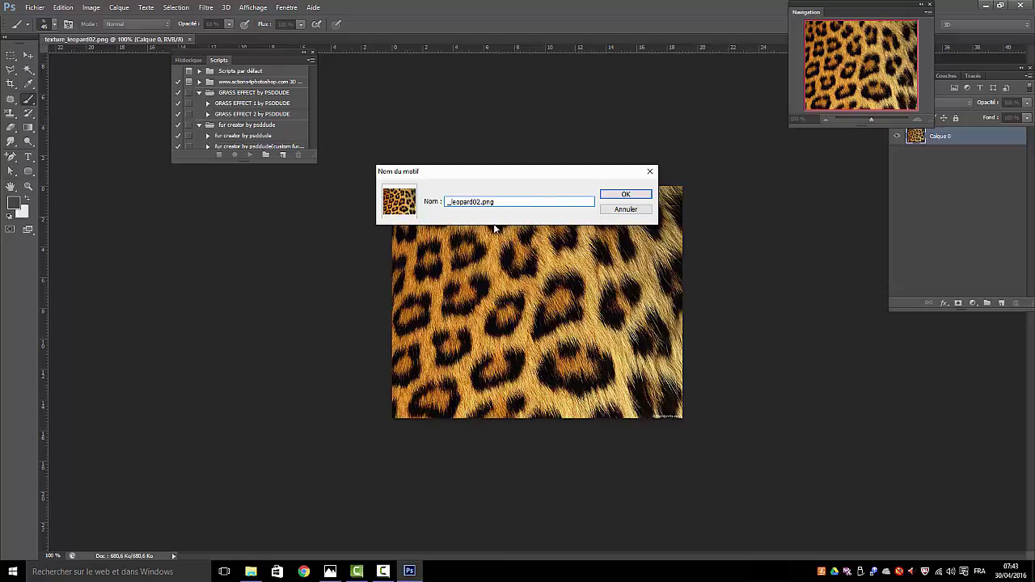
drag(447, 203, 453, 204)
key(Delete)
click(619, 197)
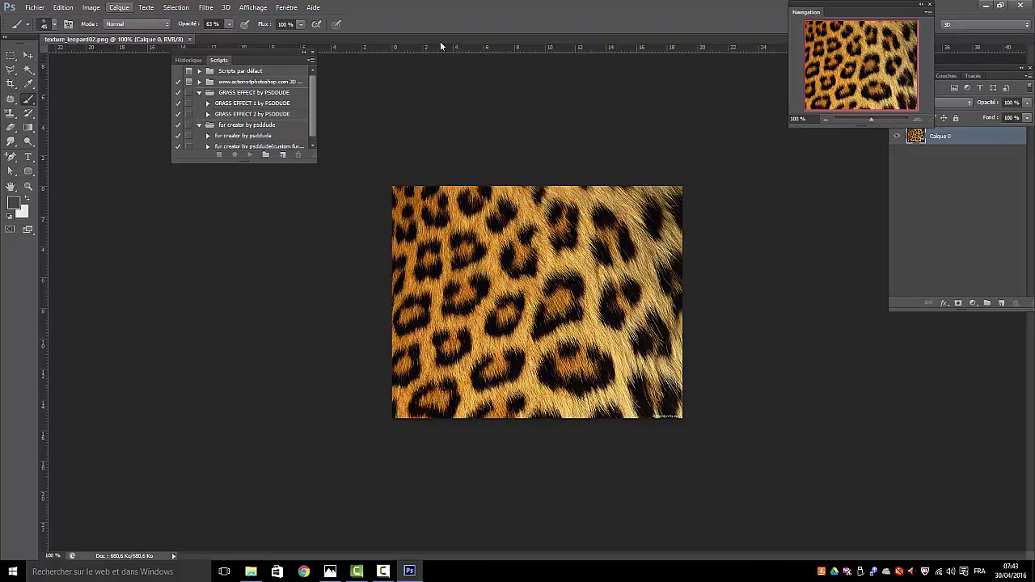
Add a Pattern Overlay layer style to the leopard layer using the leopard.png pattern
click(114, 10)
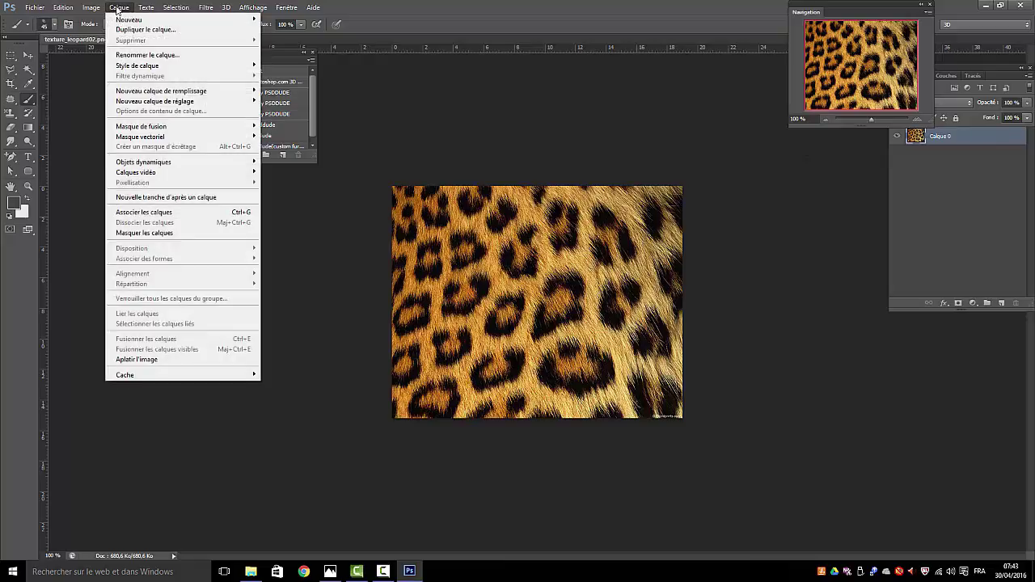
mouse_move(153, 66)
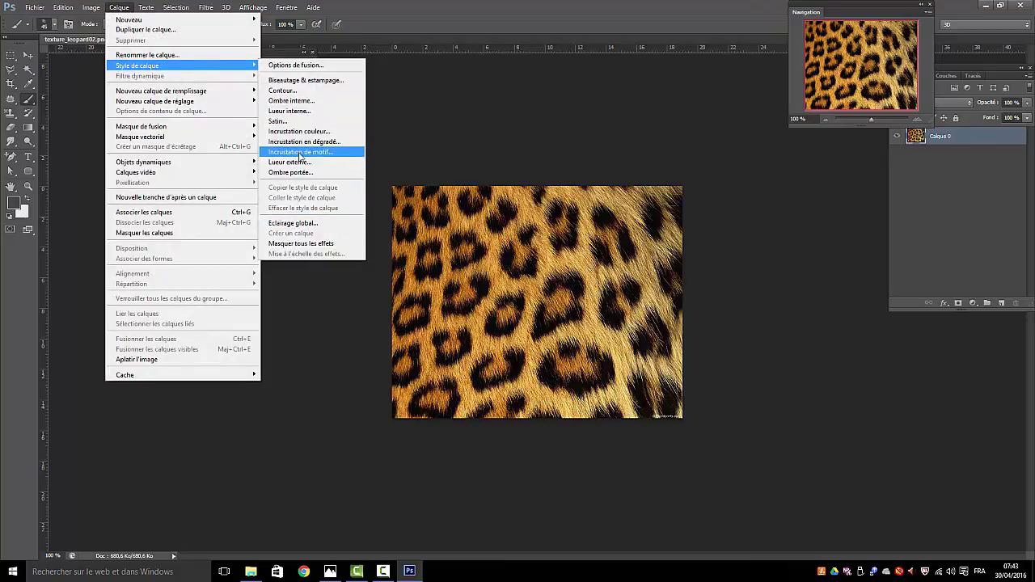
click(299, 154)
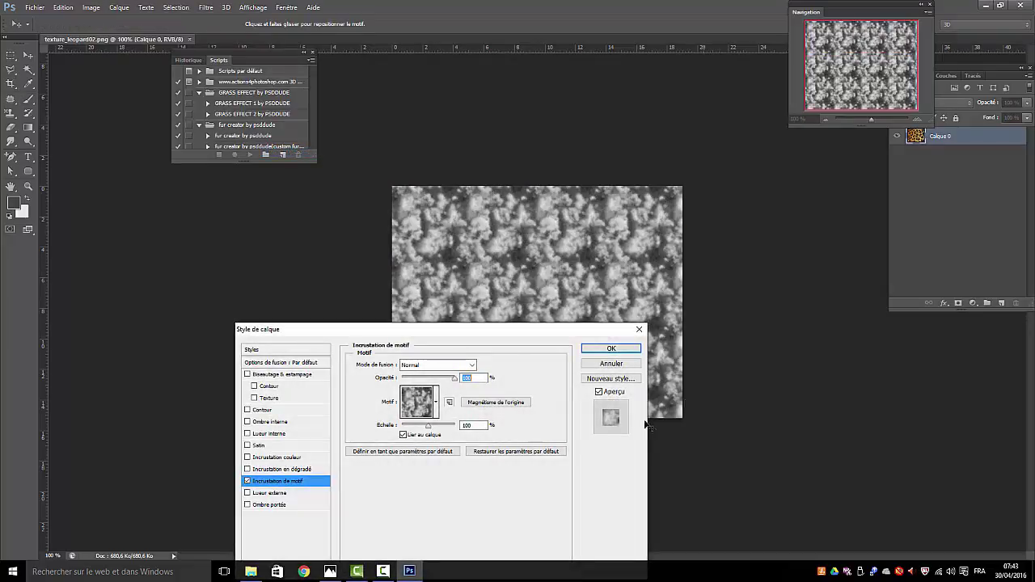
drag(509, 337, 539, 141)
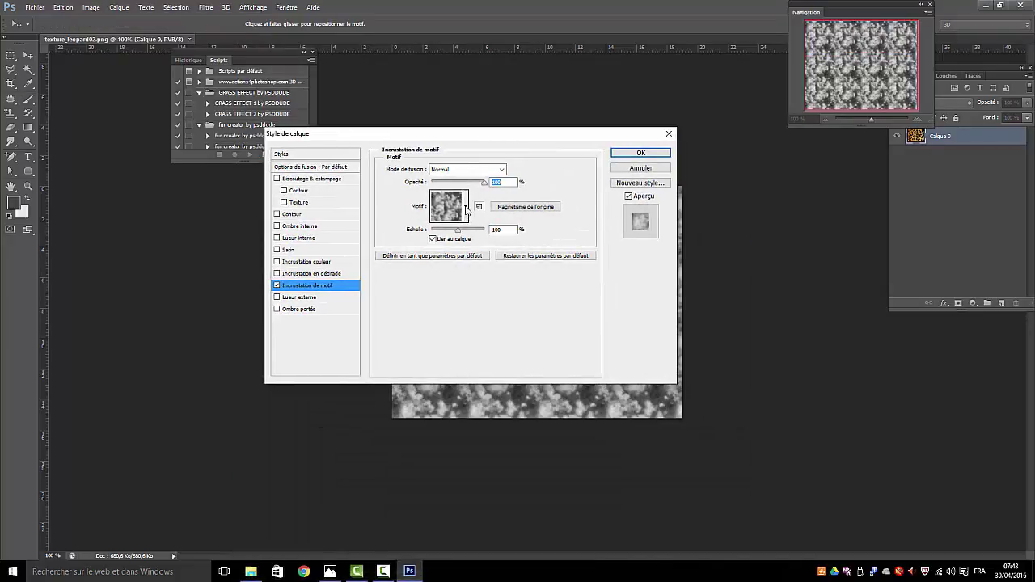
click(466, 209)
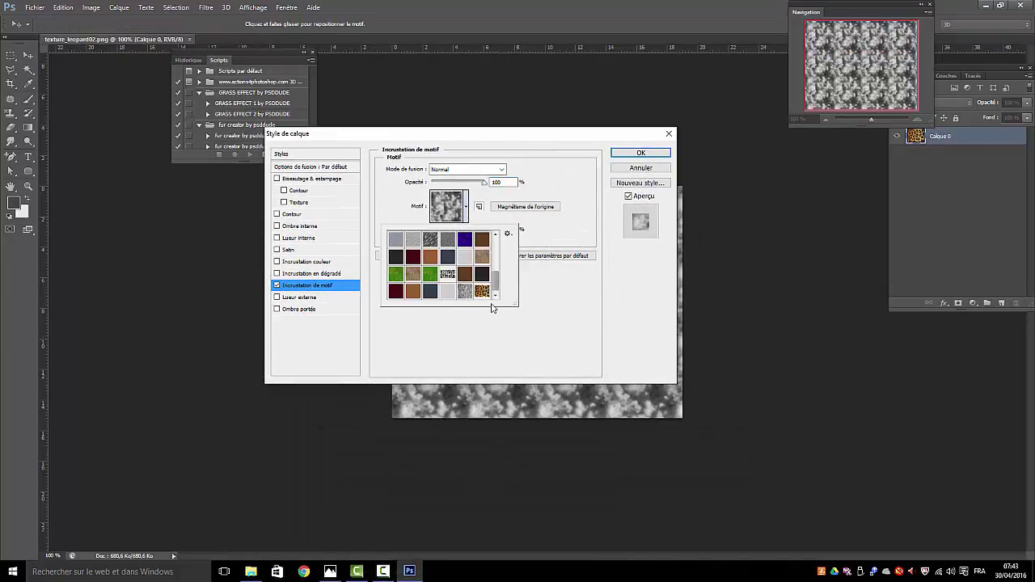
click(482, 291)
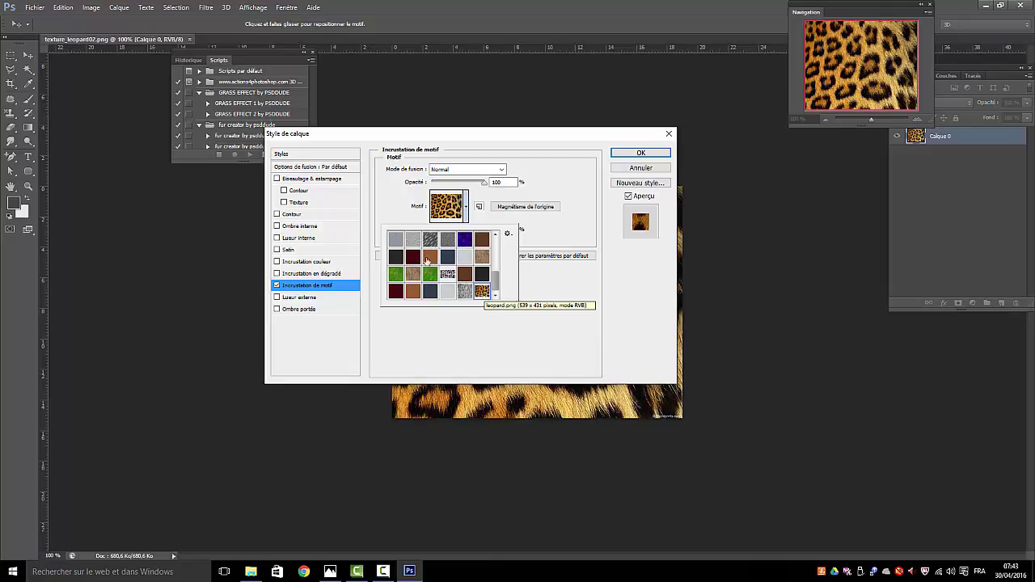
Switch the overlay to the giraffe fur pattern and reduce its scale to about 31%
click(449, 280)
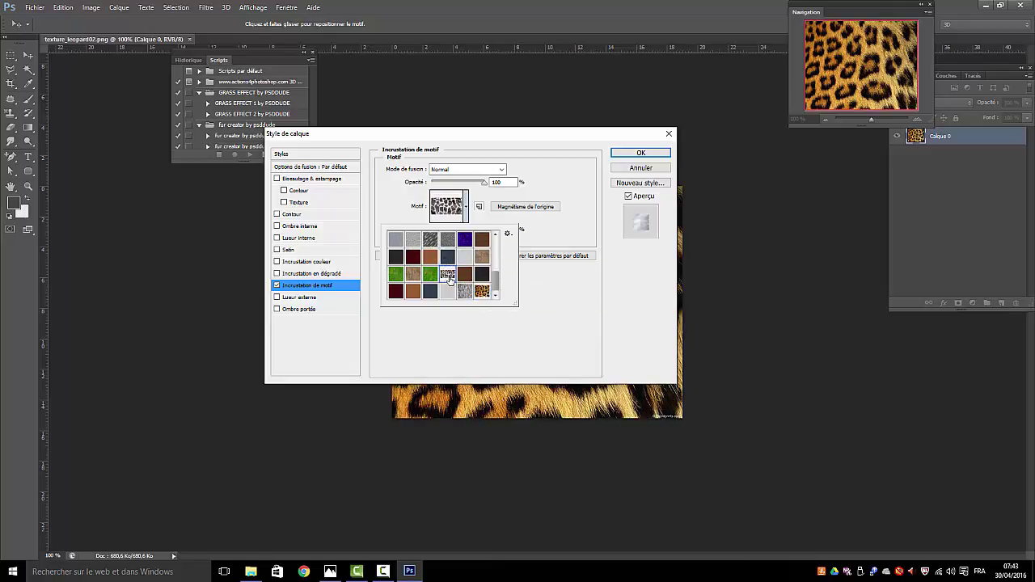
key(Return)
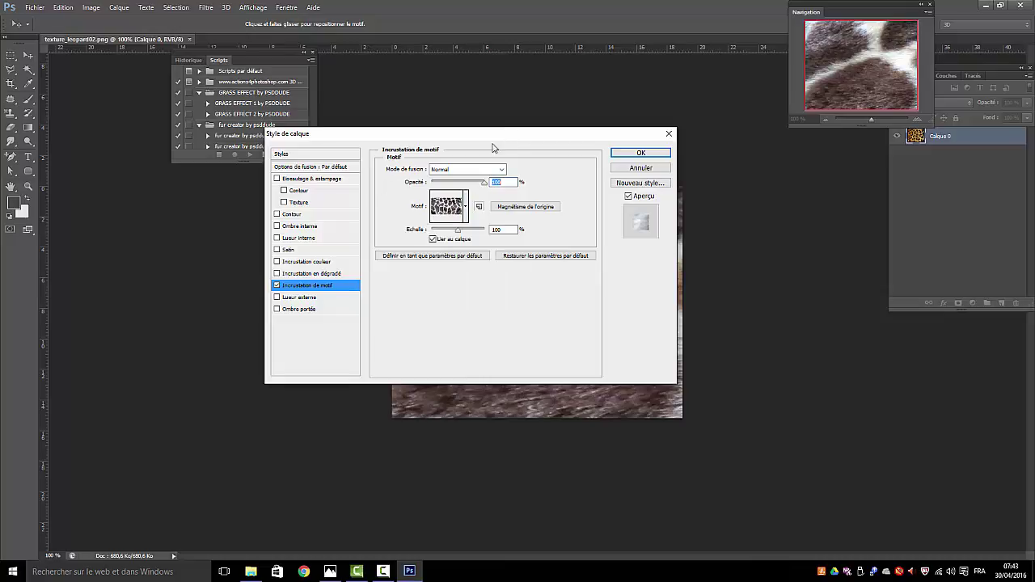
drag(510, 136, 863, 119)
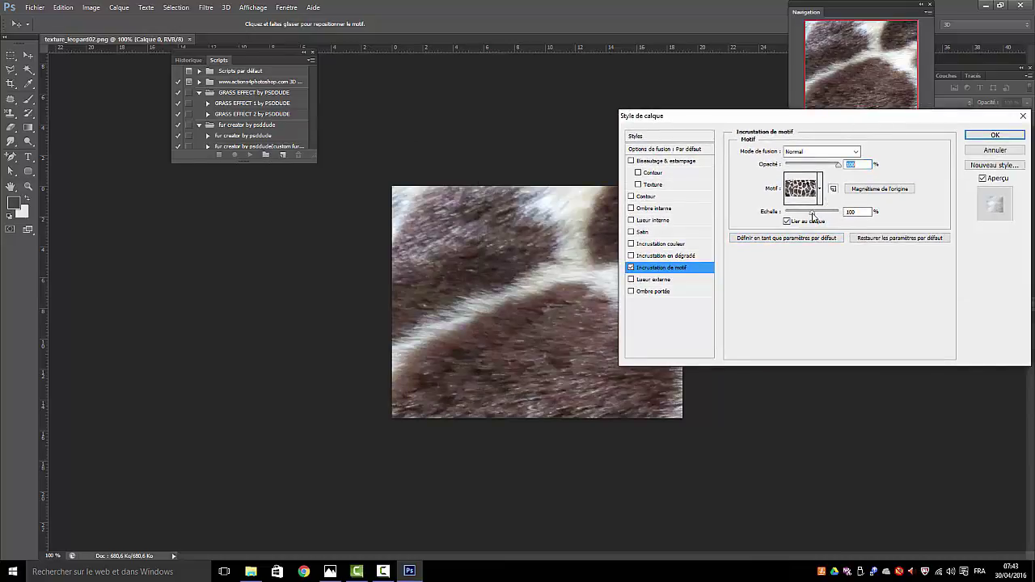
drag(813, 216, 794, 216)
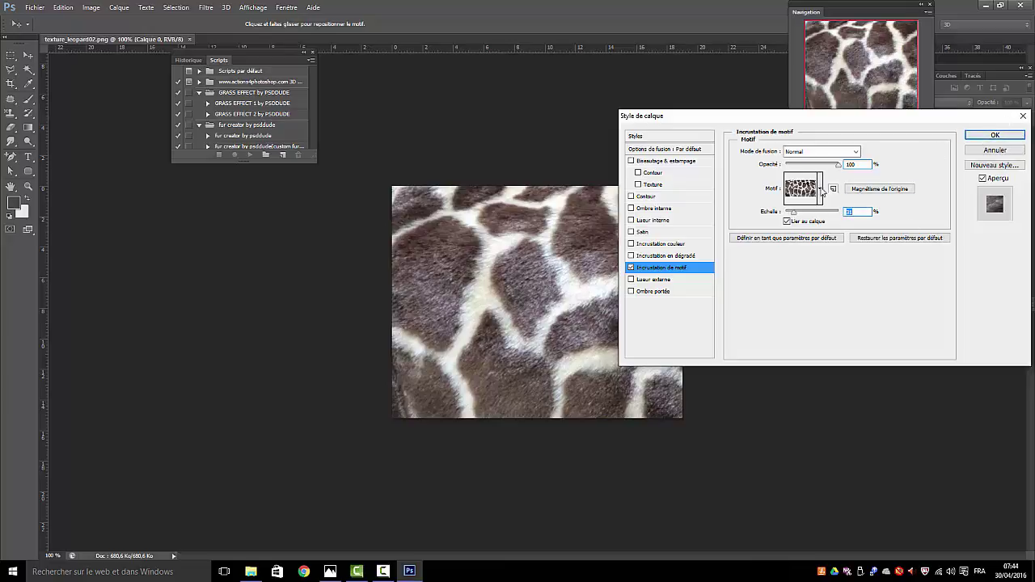
Try the leopard pattern, the grey fur pattern and several light grey texture patterns in the layer's pattern overlay
click(821, 190)
click(836, 275)
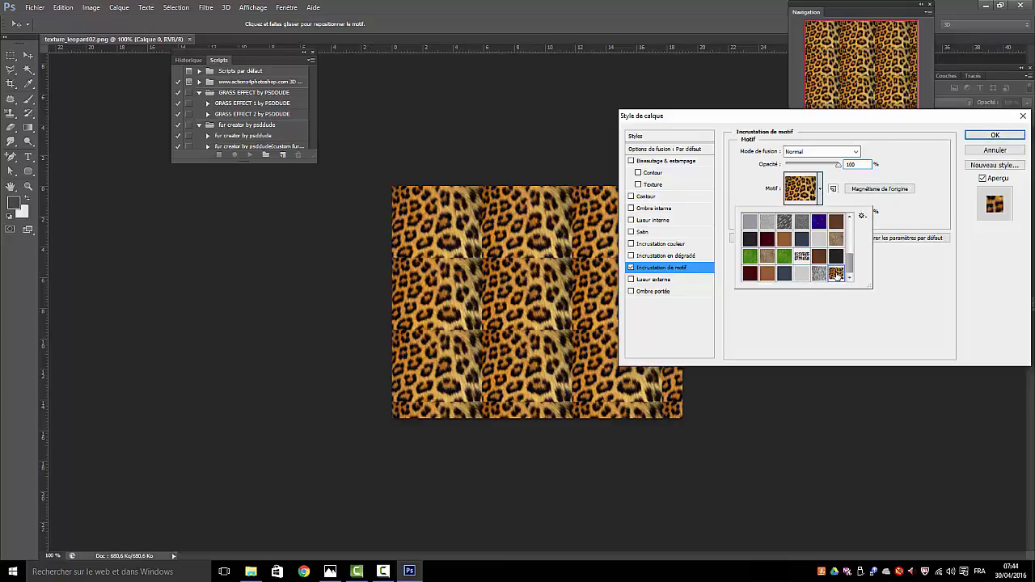
click(819, 275)
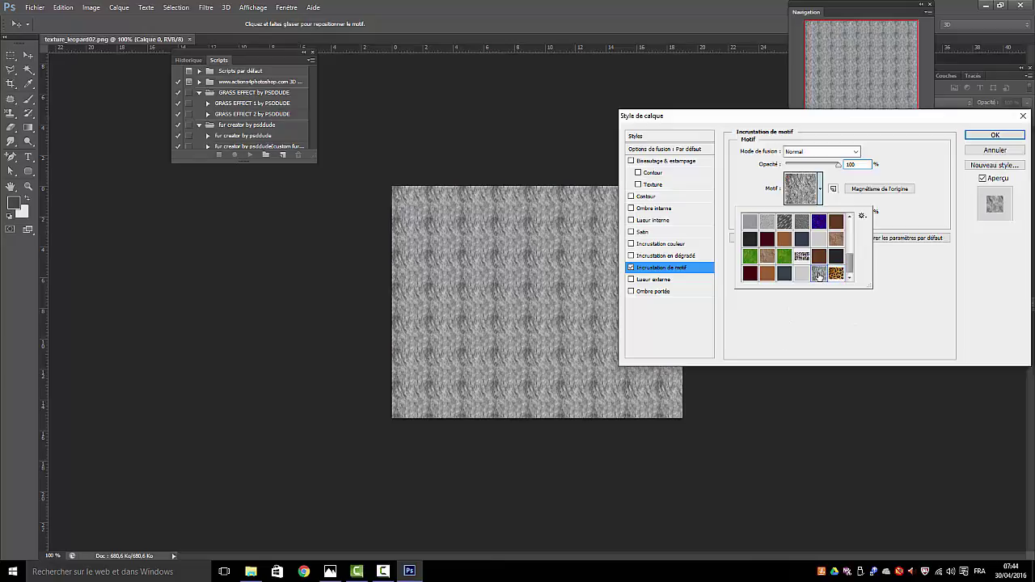
click(802, 275)
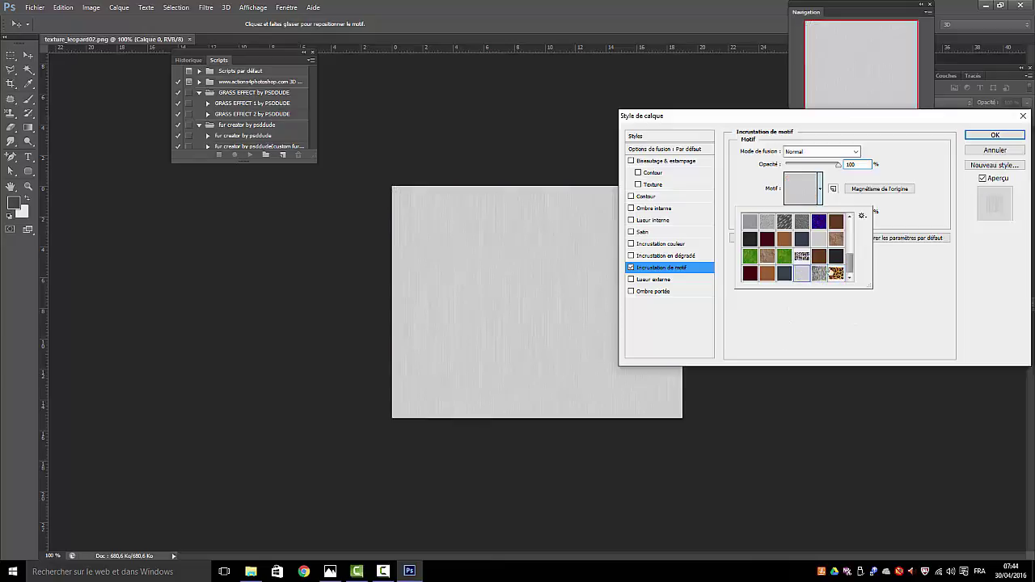
drag(852, 261, 845, 217)
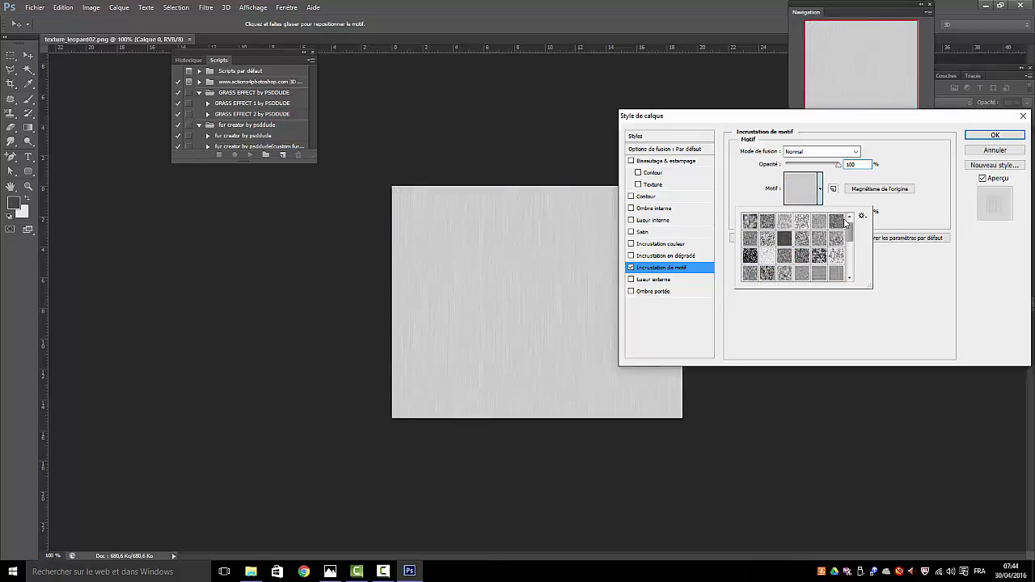
click(751, 228)
click(769, 253)
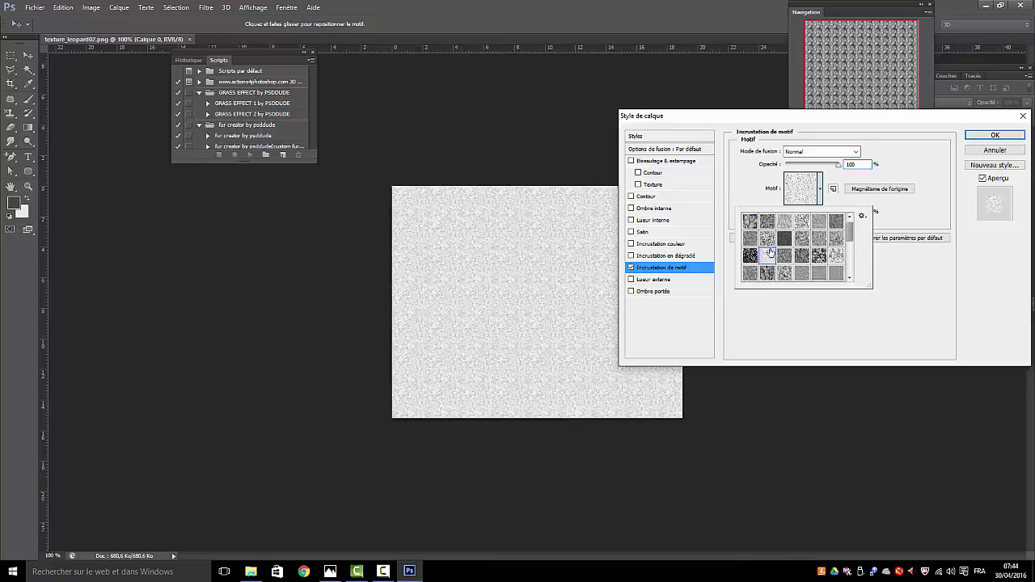
click(821, 192)
click(821, 192)
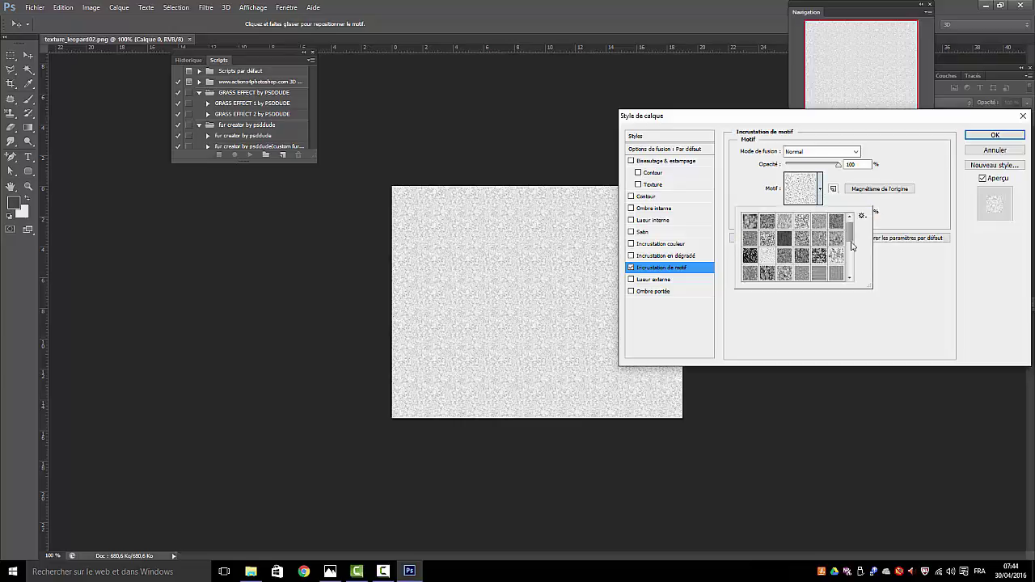
Apply the leopard pattern to the overlay at a scale of about 101% and accept the layer style
scroll(854, 243, down, 3)
click(838, 276)
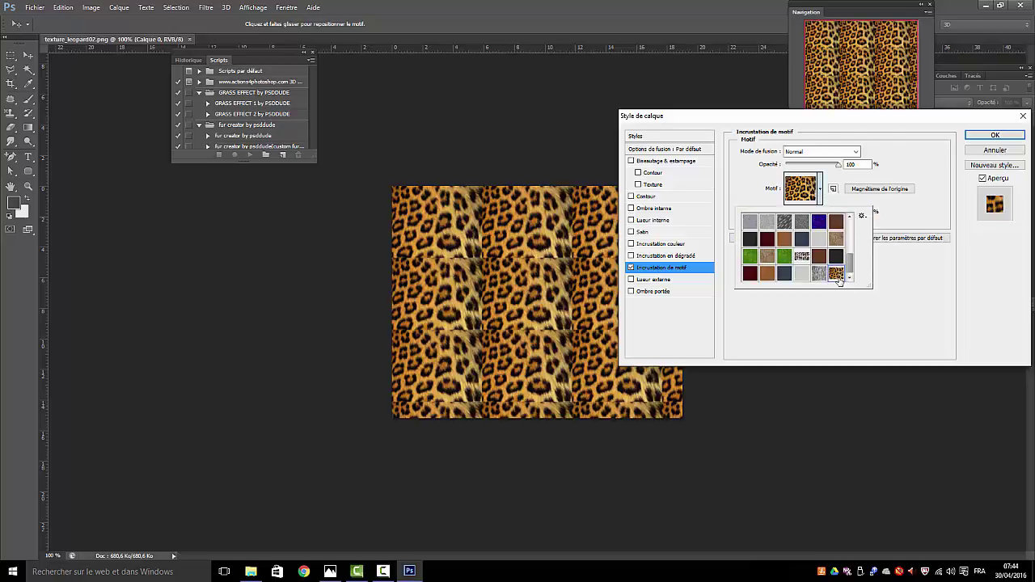
click(871, 322)
drag(794, 215, 813, 212)
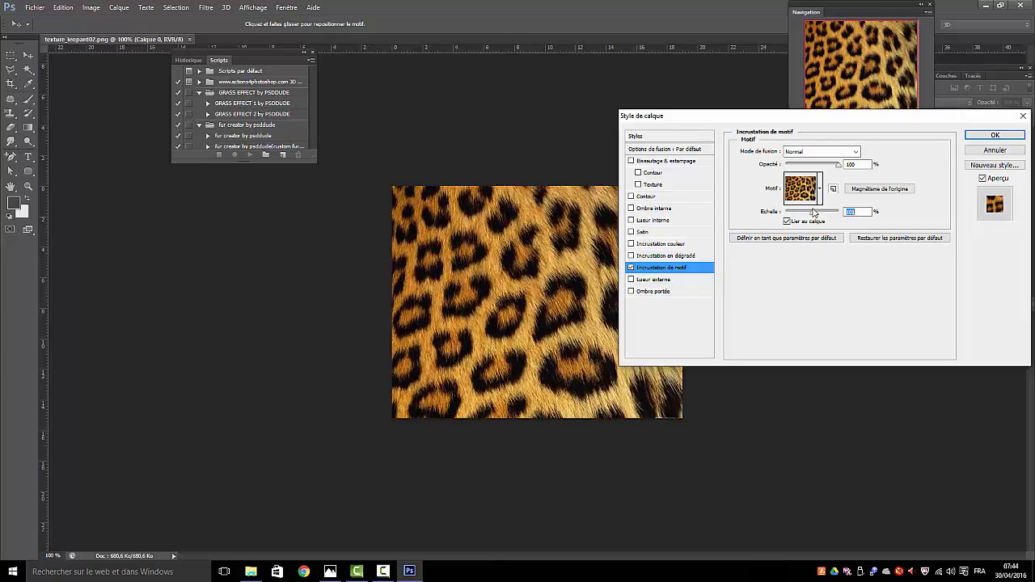
drag(873, 119, 453, 157)
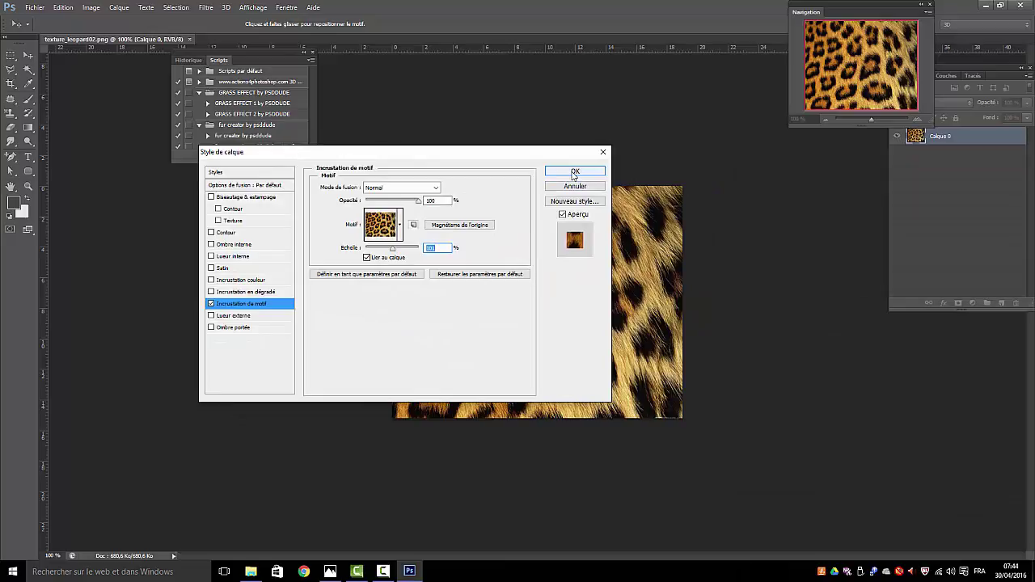
click(574, 172)
click(34, 8)
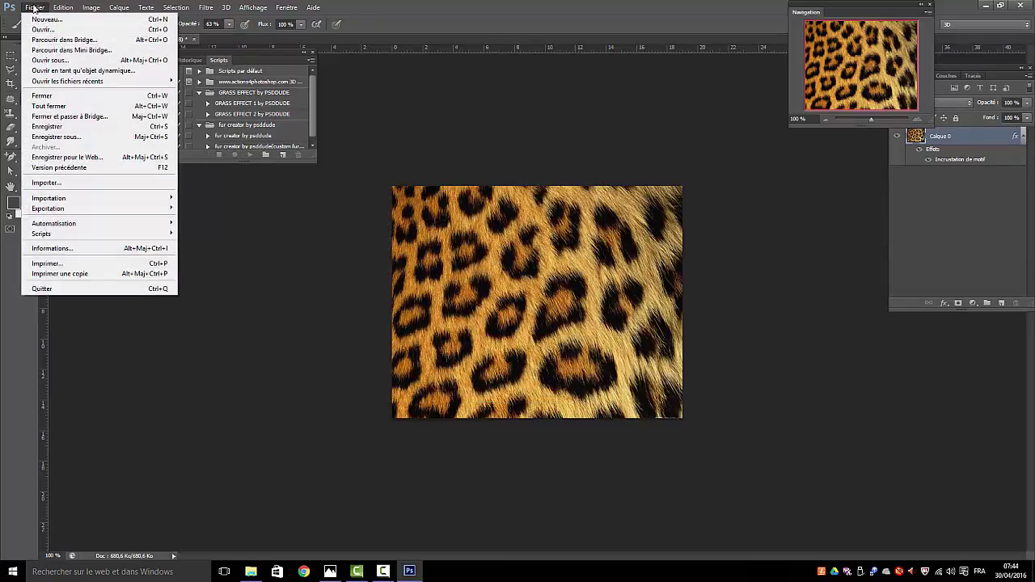
click(301, 342)
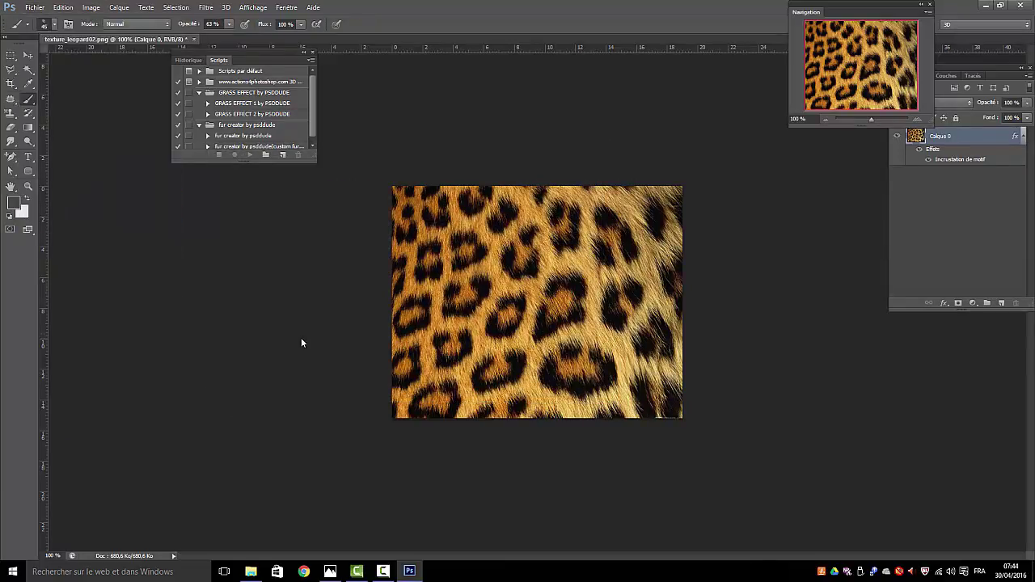
click(56, 25)
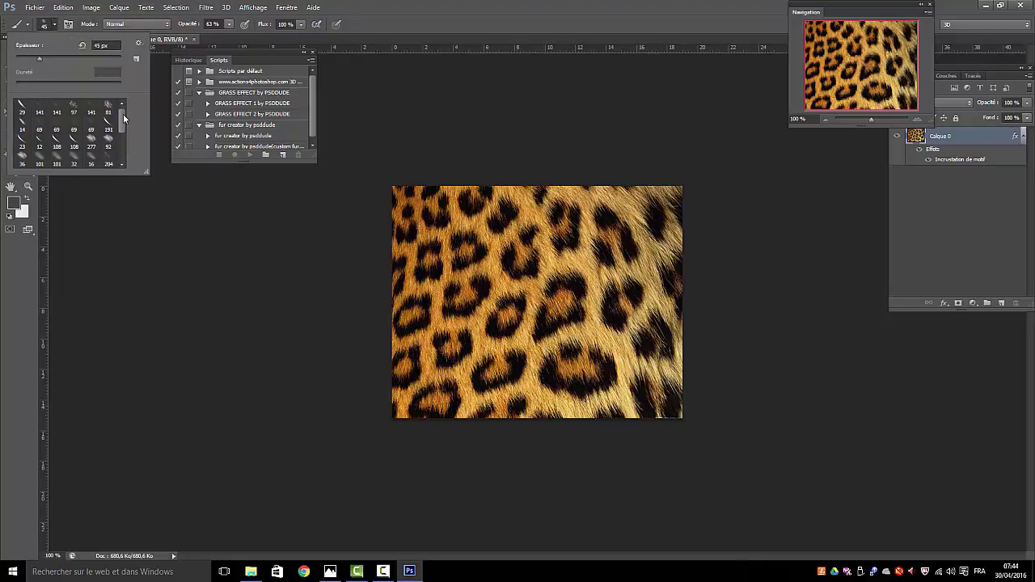
mouse_move(123, 114)
mouse_down()
mouse_move(121, 159)
mouse_move(122, 111)
mouse_up()
In the layer's Pattern Overlay settings, replace the active patterns with the fur set without saving them, and apply its grey fur pattern
click(119, 7)
click(119, 8)
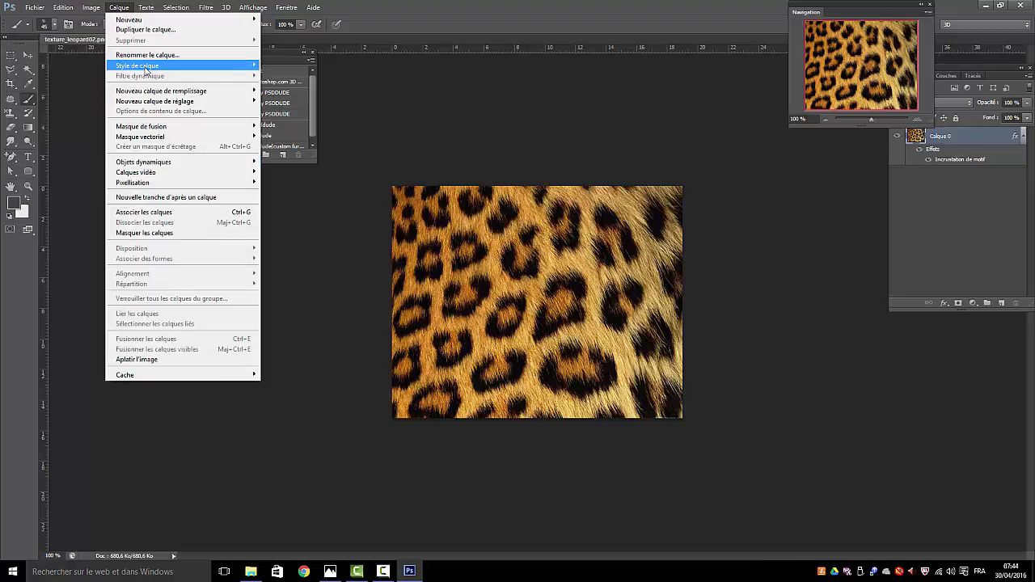
mouse_move(194, 66)
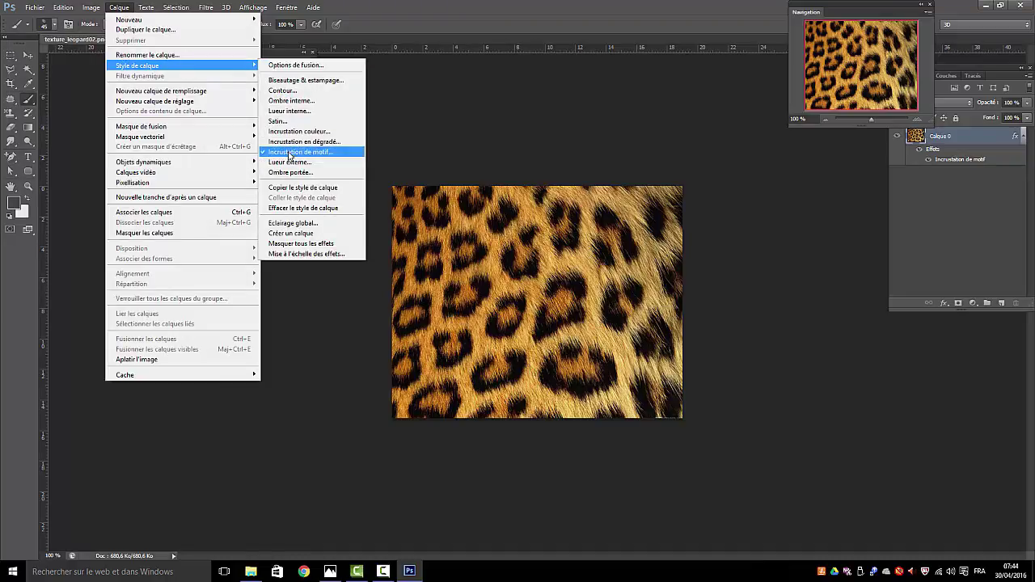
click(289, 154)
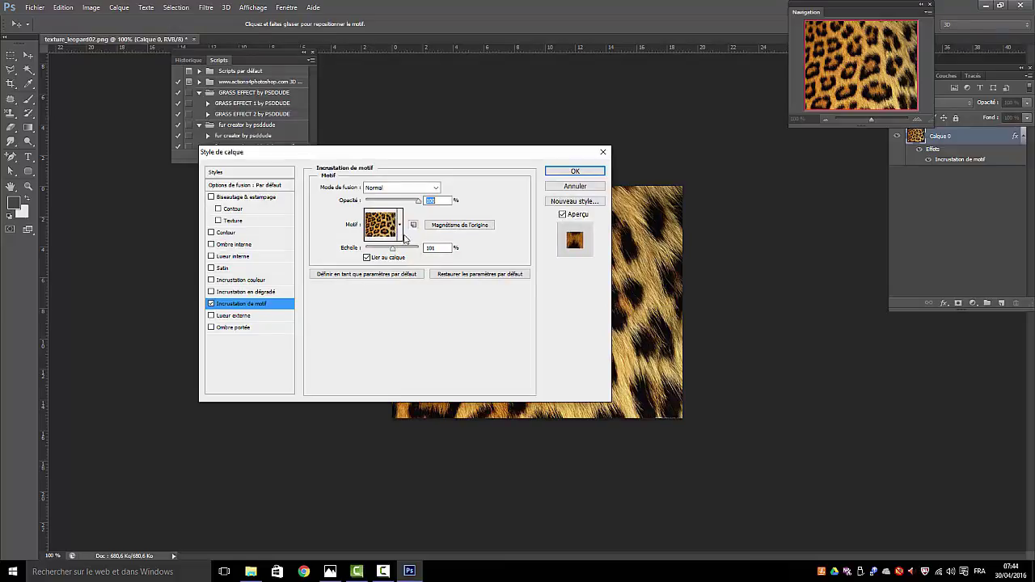
click(399, 226)
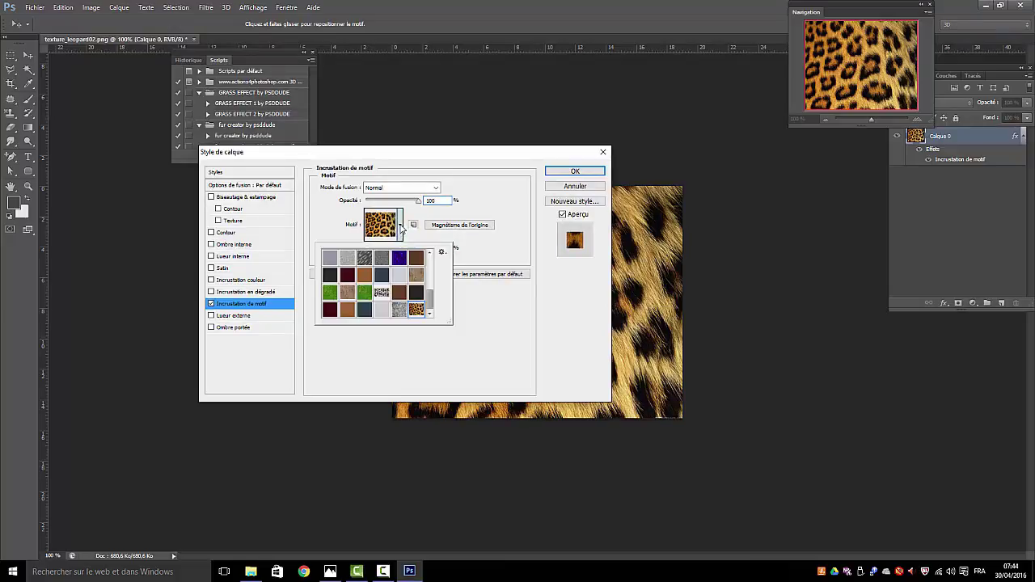
click(441, 254)
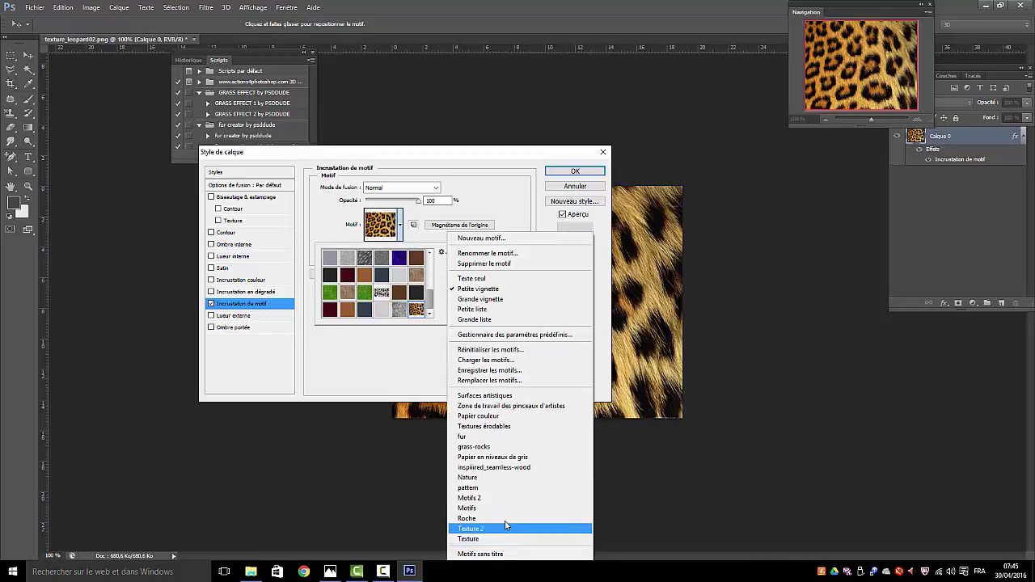
click(461, 438)
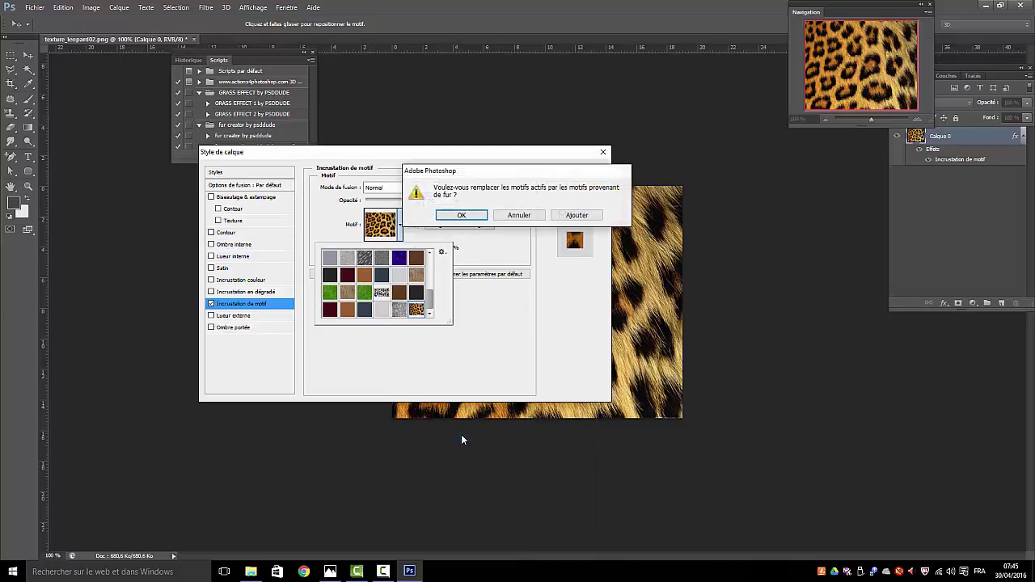
click(472, 217)
click(462, 215)
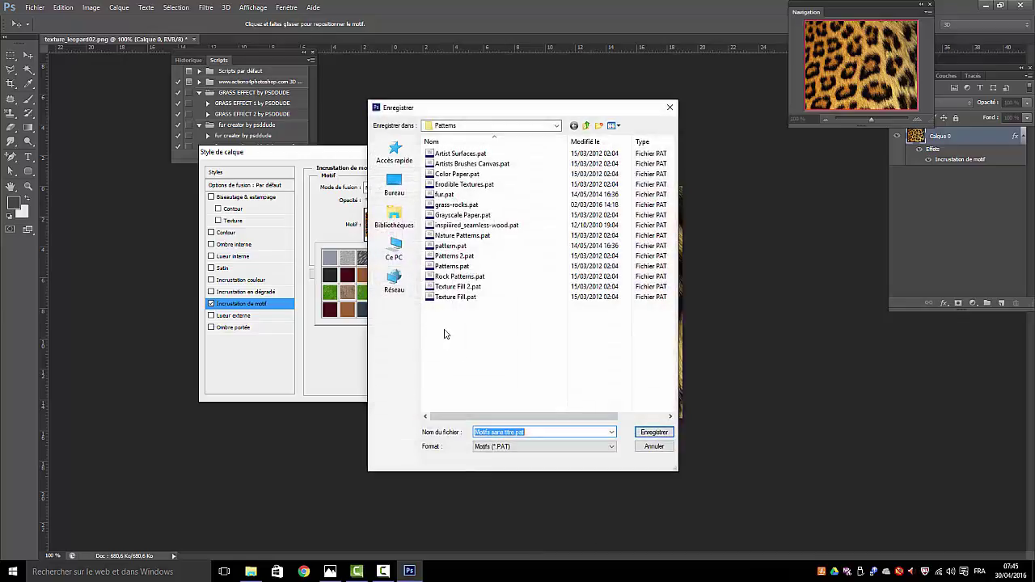
click(653, 433)
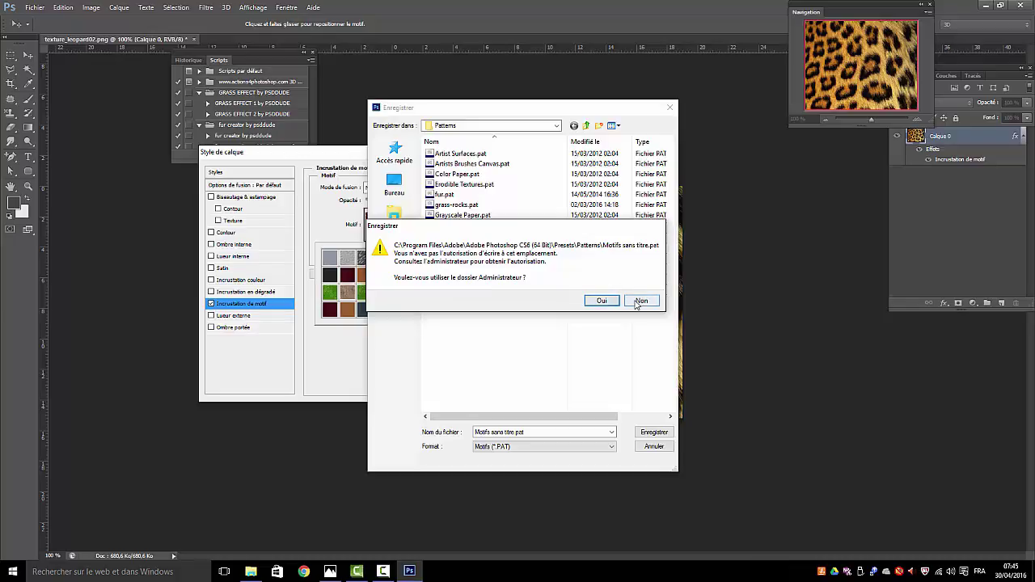
click(639, 302)
click(654, 445)
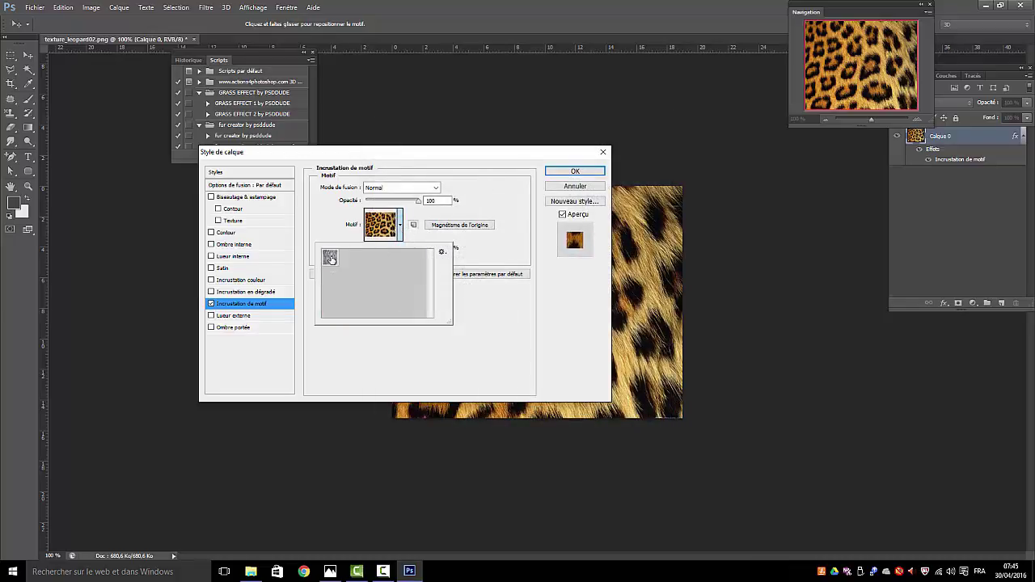
click(330, 258)
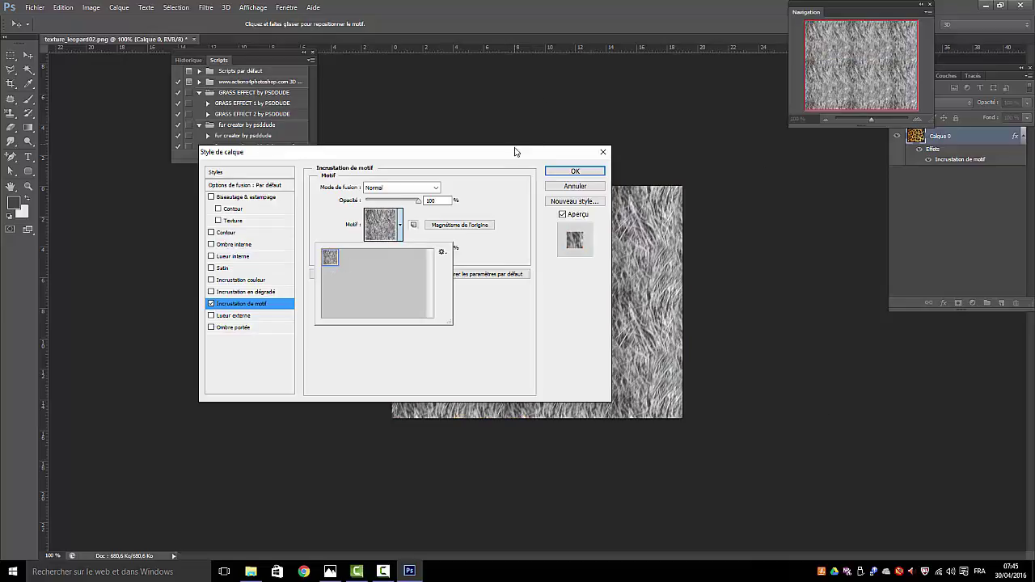
drag(516, 152, 267, 168)
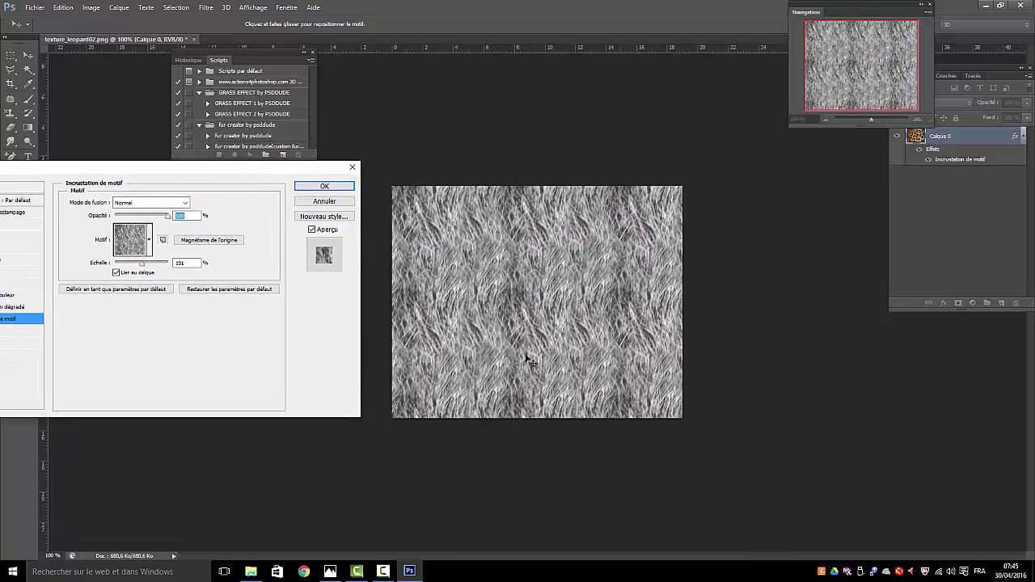
click(149, 240)
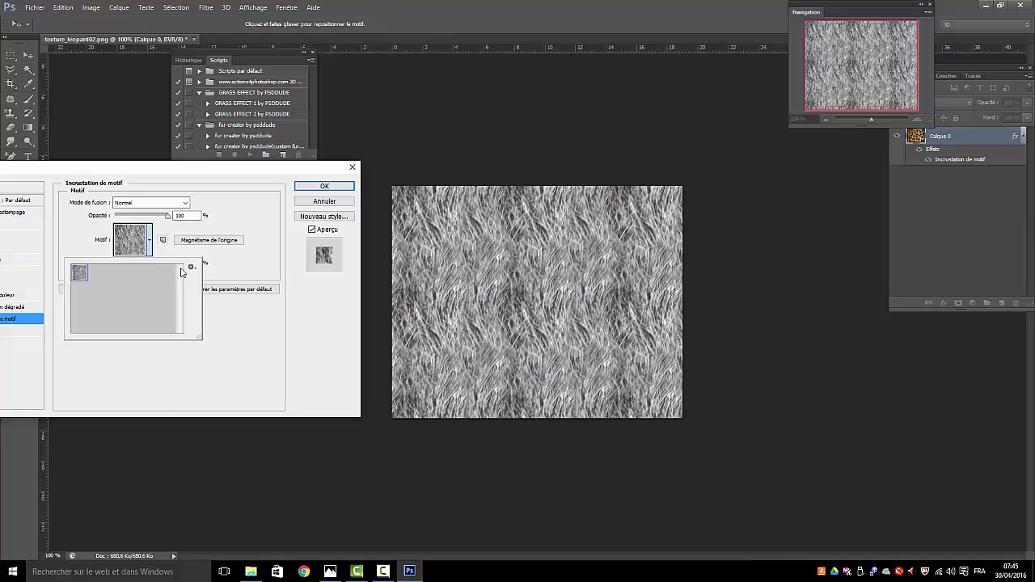
click(192, 269)
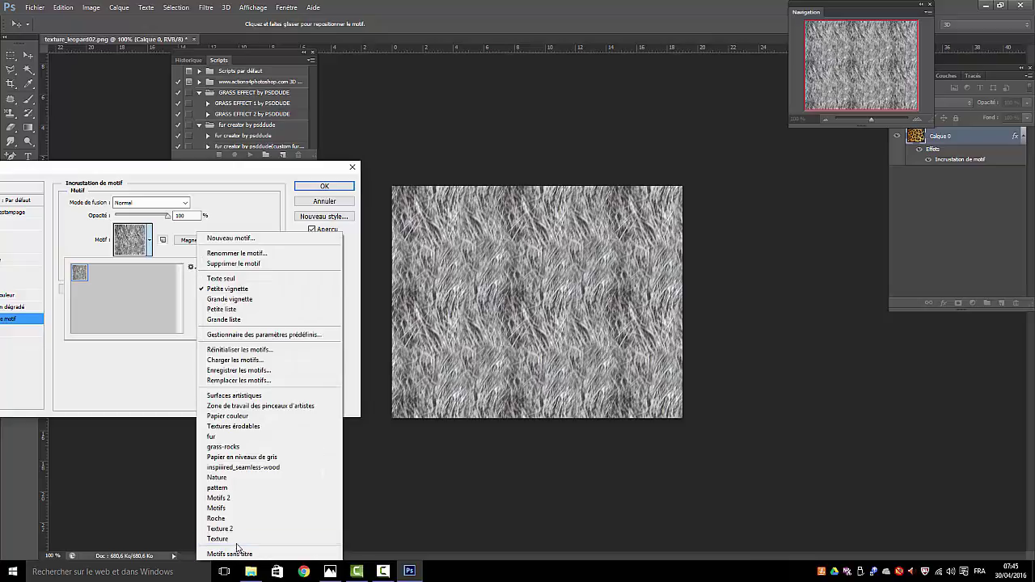
click(225, 361)
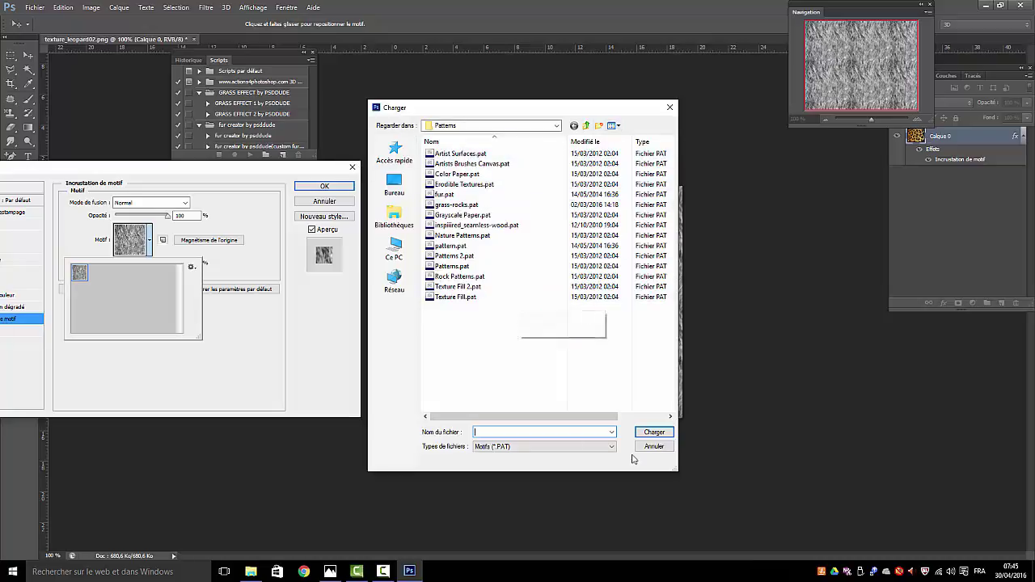
click(670, 107)
Accept the pattern overlay settings and clear the layer style from the leopard layer
drag(249, 174, 554, 174)
click(631, 189)
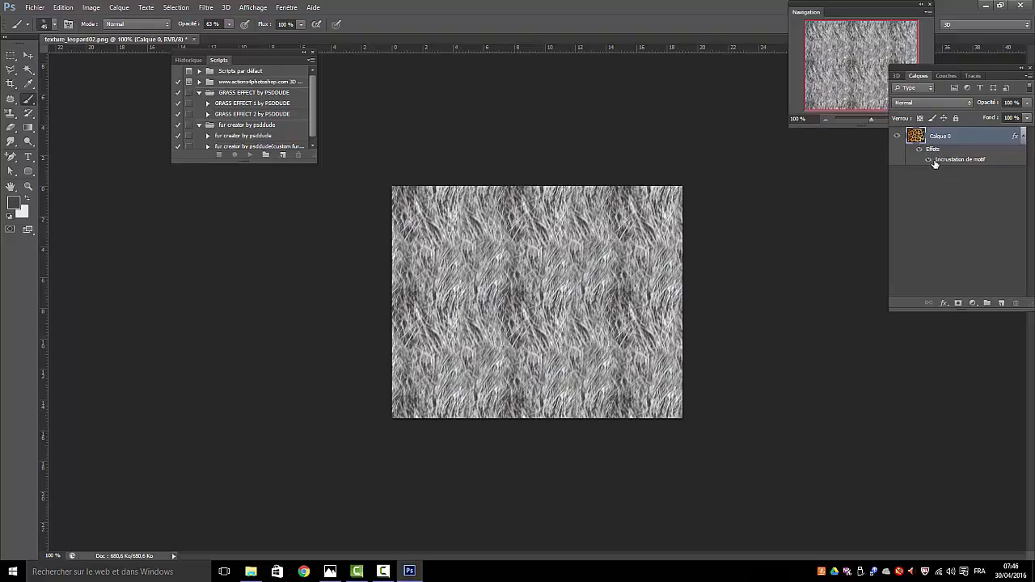
right_click(944, 149)
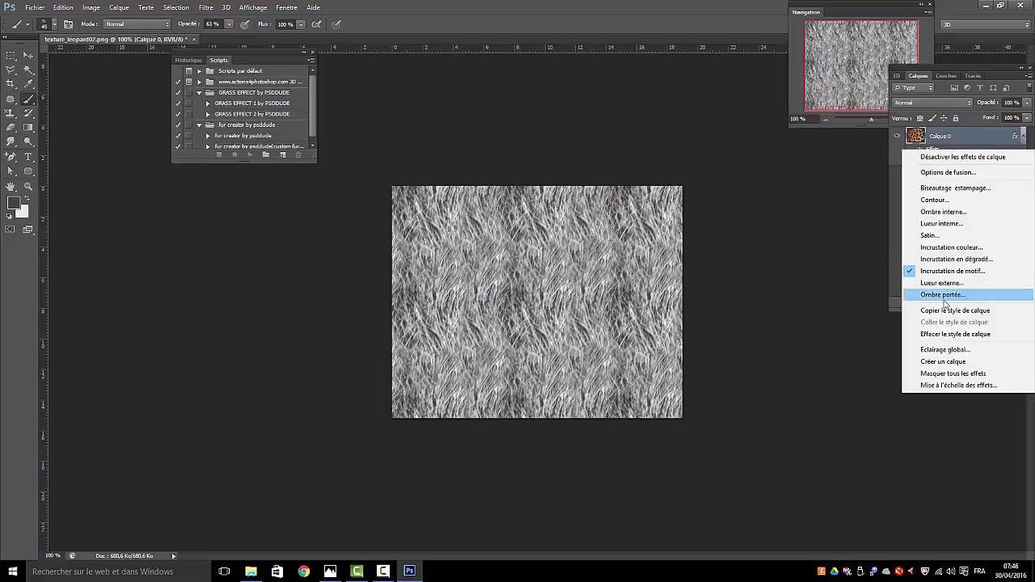
click(955, 334)
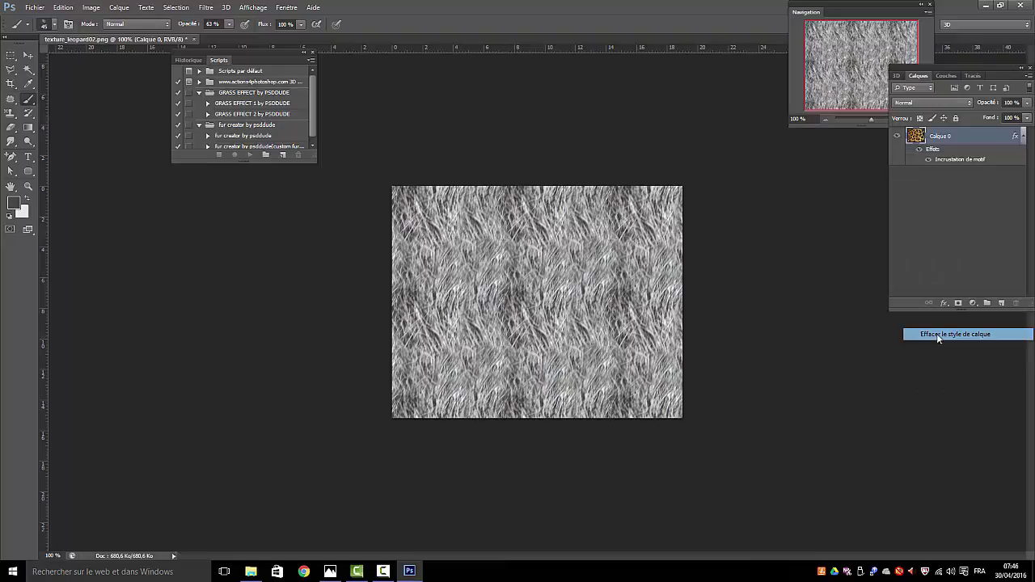
Define the leopard texture as a pattern named texture_leopard02.png
click(63, 8)
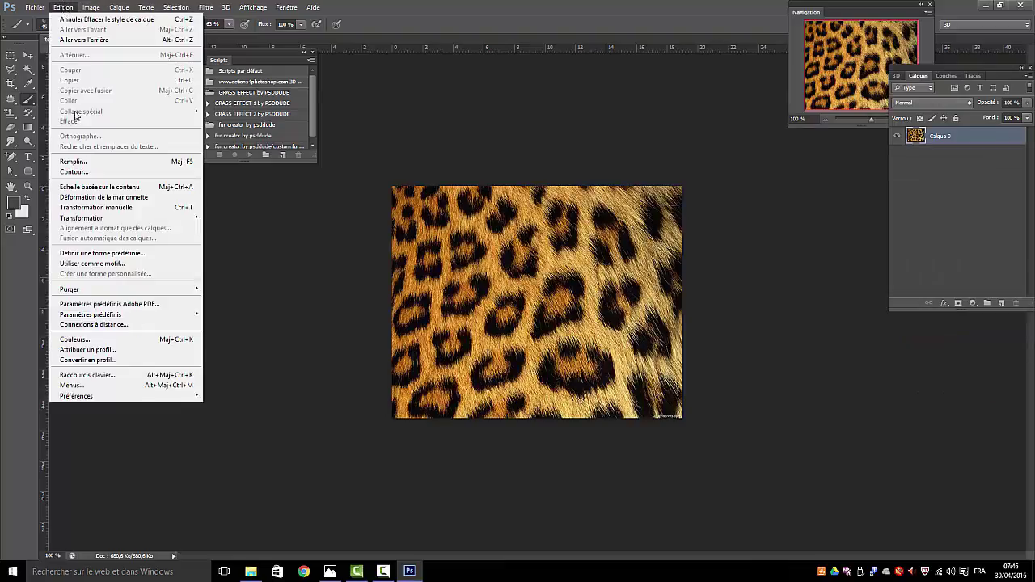
click(102, 264)
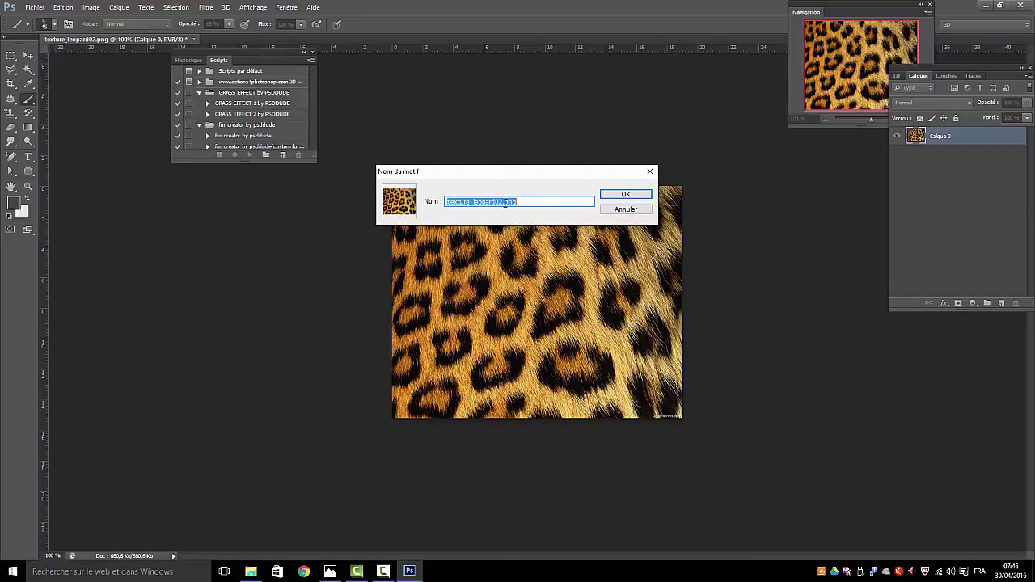
click(623, 195)
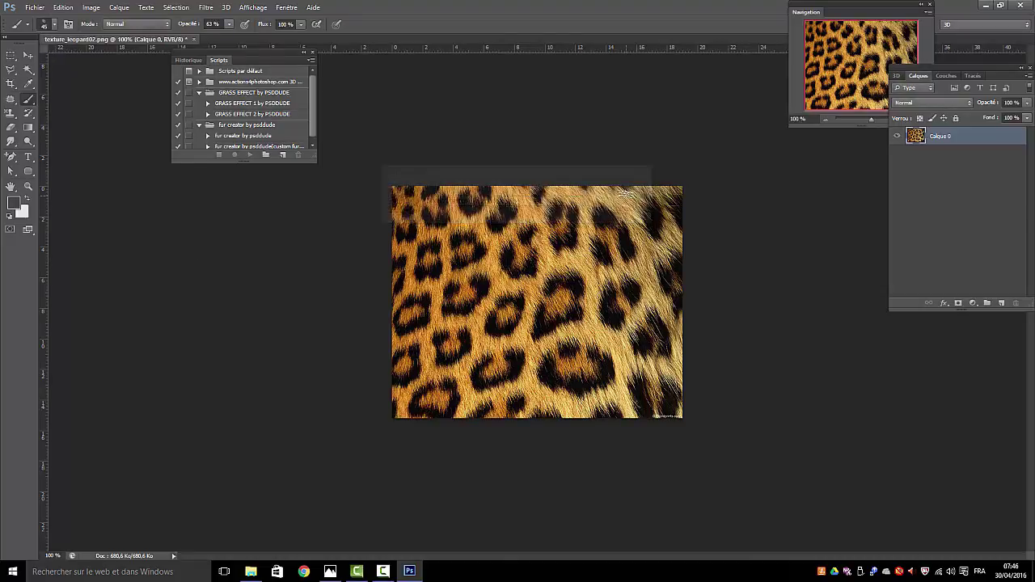
Enable gradient and pattern overlays on the leopard layer, check the pattern picker for texture_leopard02.png, and accept the layer style
click(119, 7)
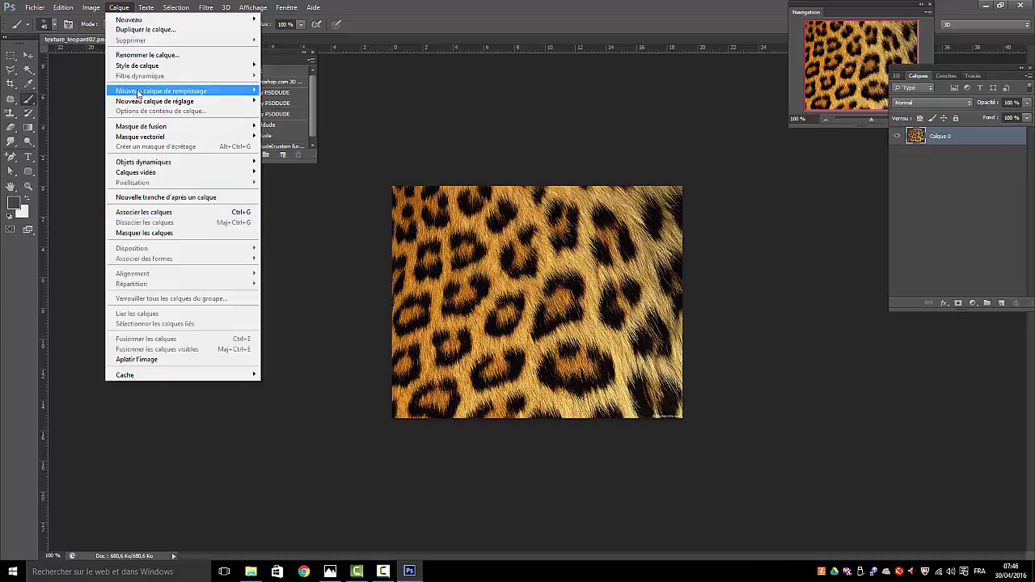
mouse_move(140, 68)
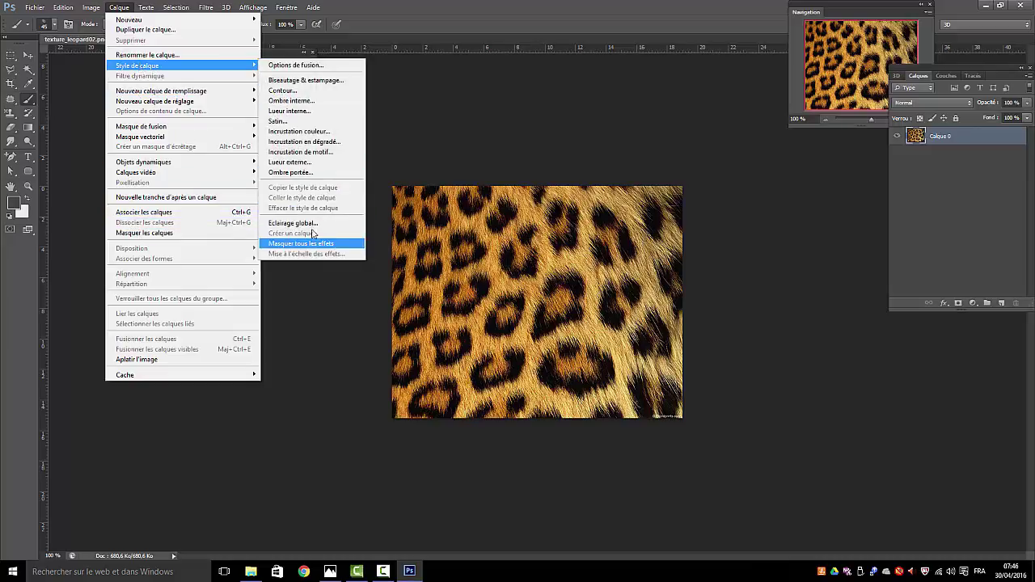
click(306, 142)
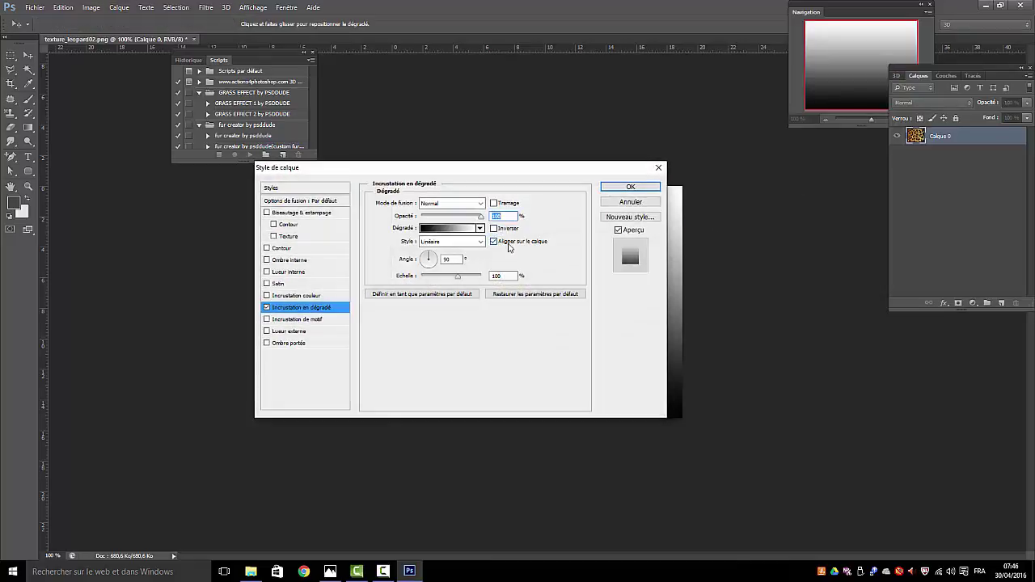
click(294, 322)
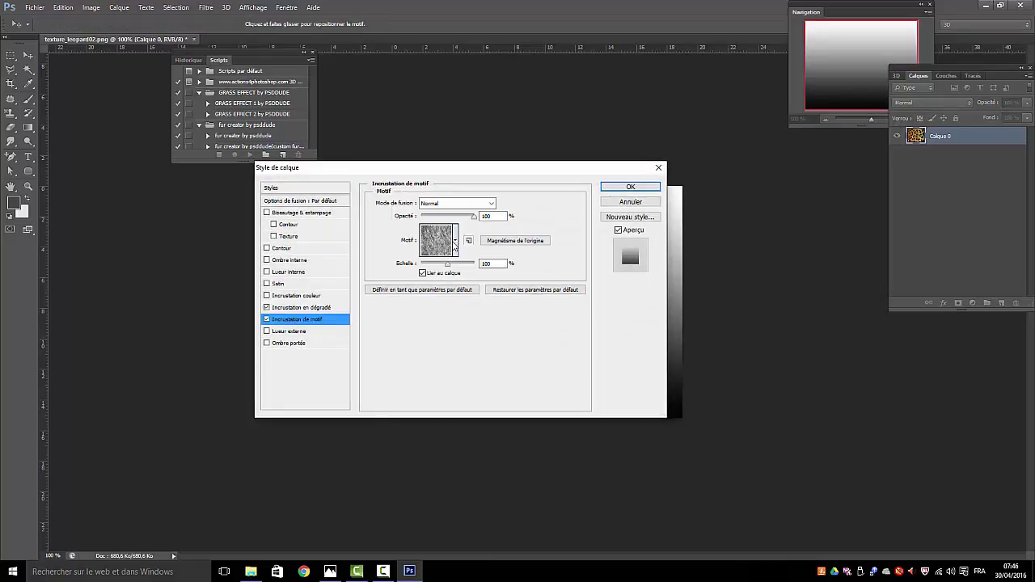
click(456, 241)
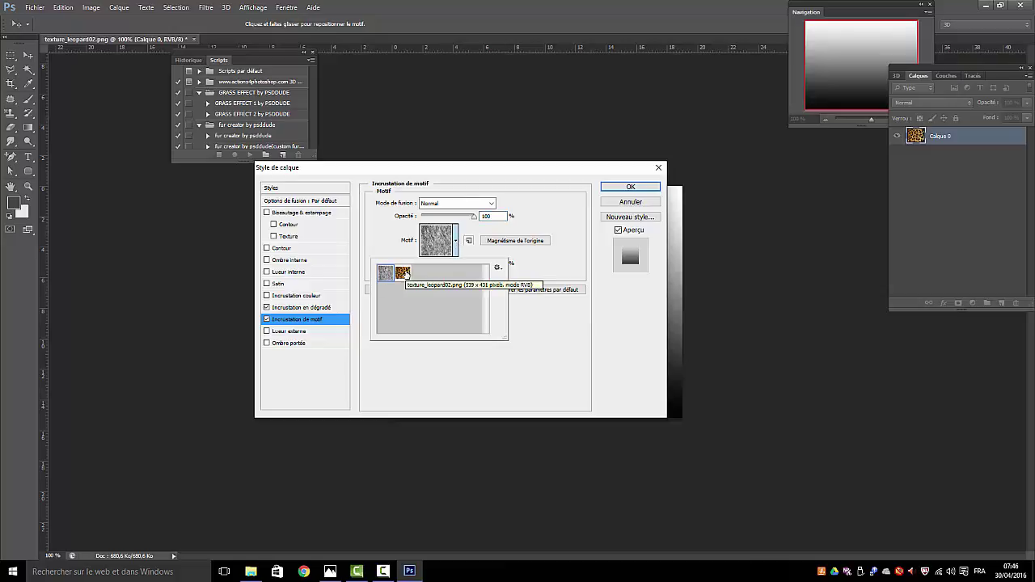
click(647, 187)
click(631, 187)
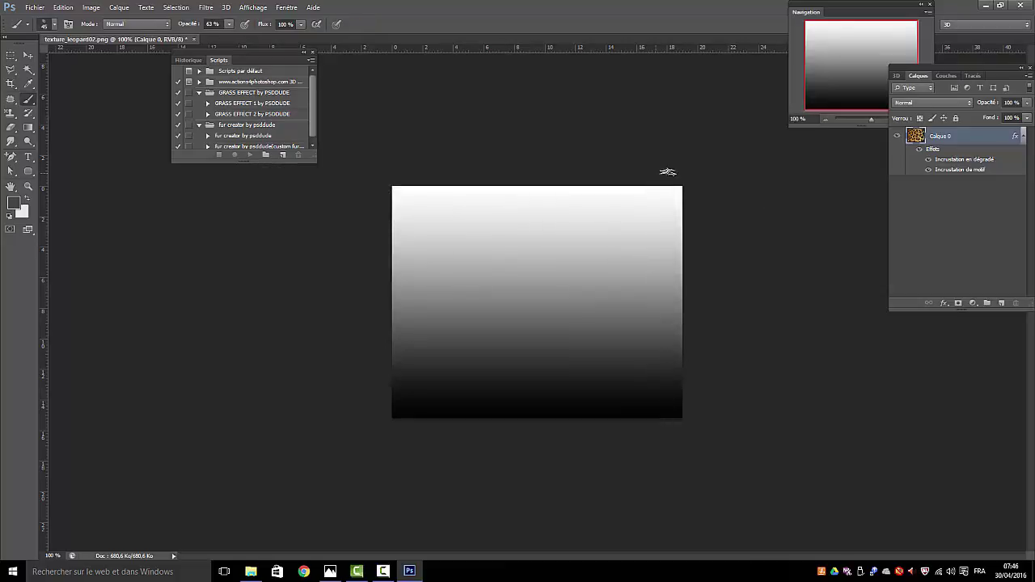
Close the texture_leopard02.png document
click(35, 8)
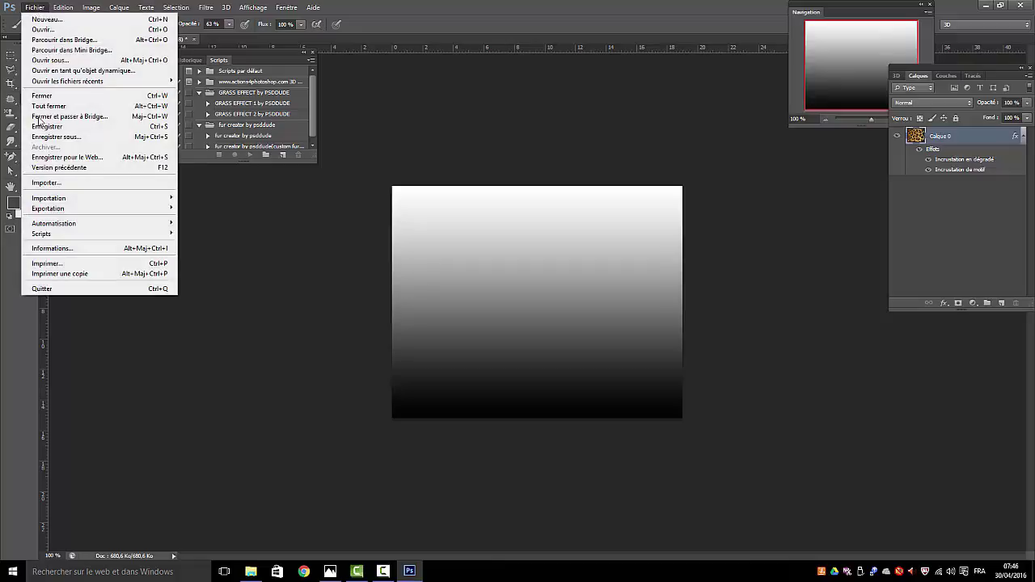
click(61, 97)
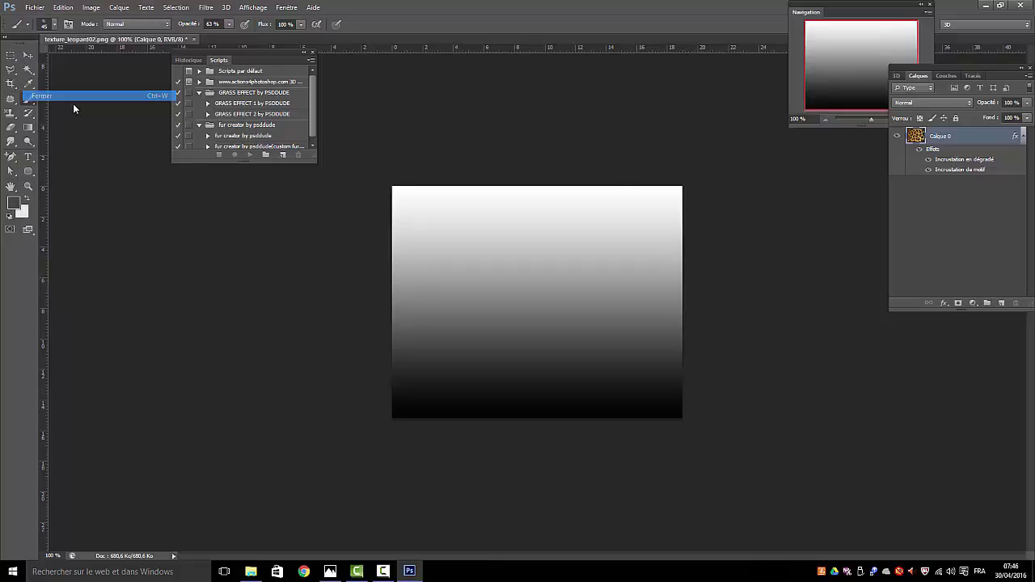
click(511, 217)
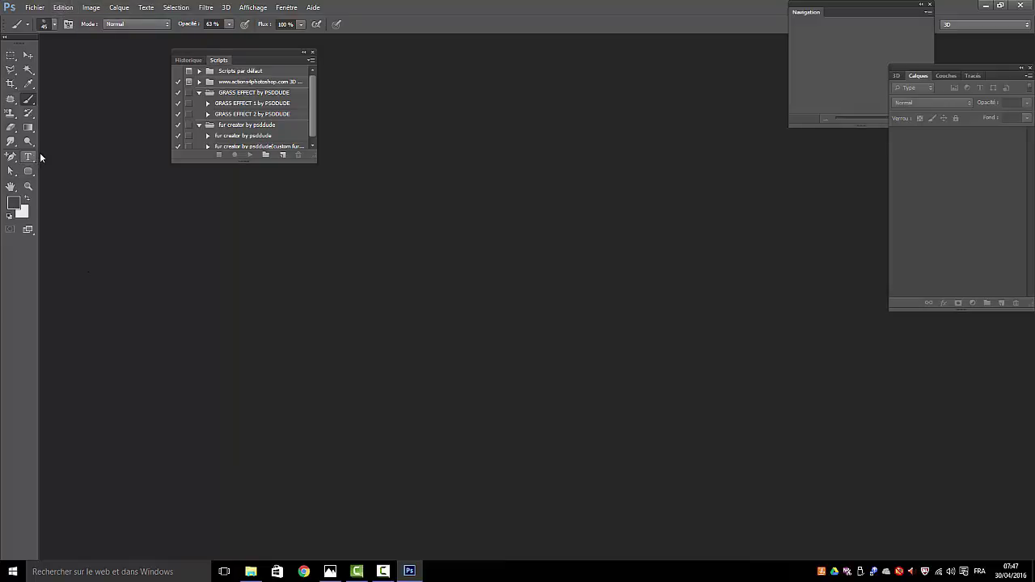
Create a blank white 1280 × 720 pixel RGB document at 72 pixels/inch and hide its grid and guides
click(37, 8)
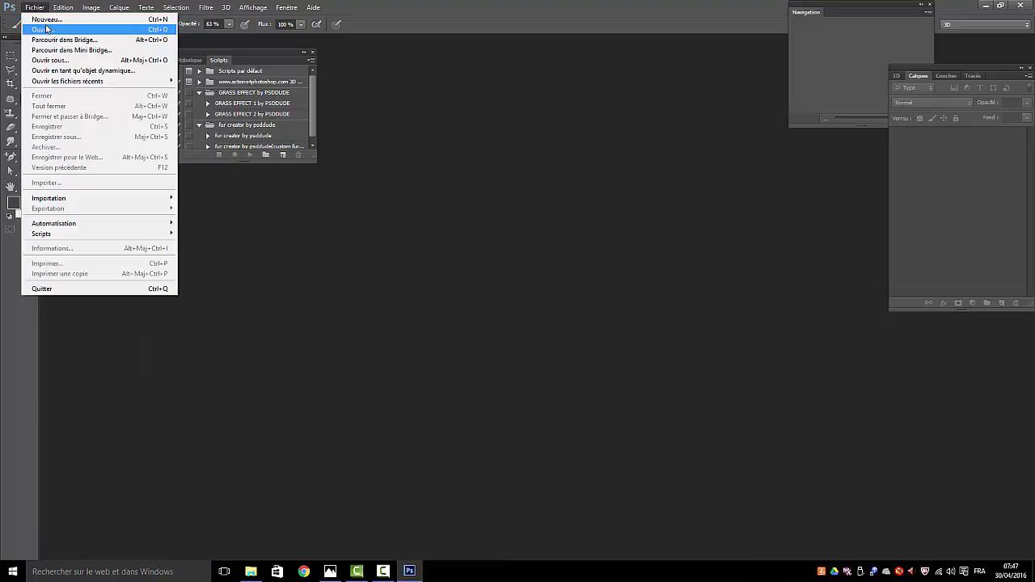
click(46, 19)
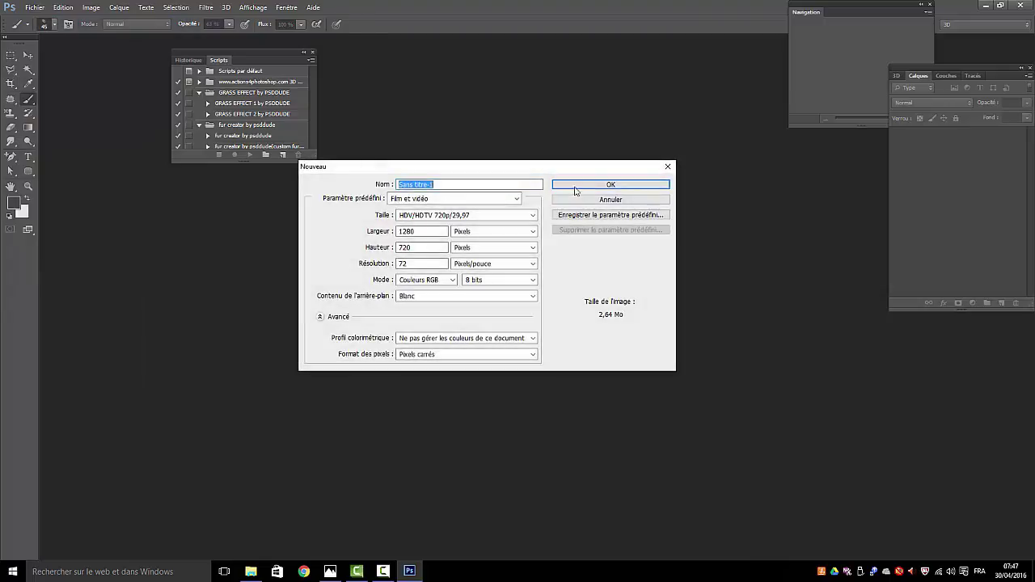
click(577, 186)
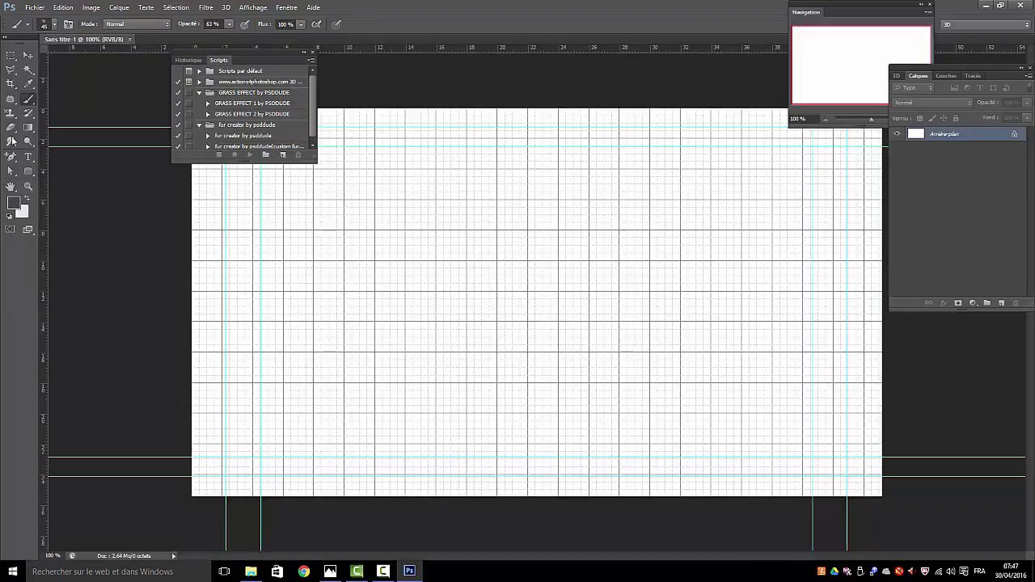
click(252, 7)
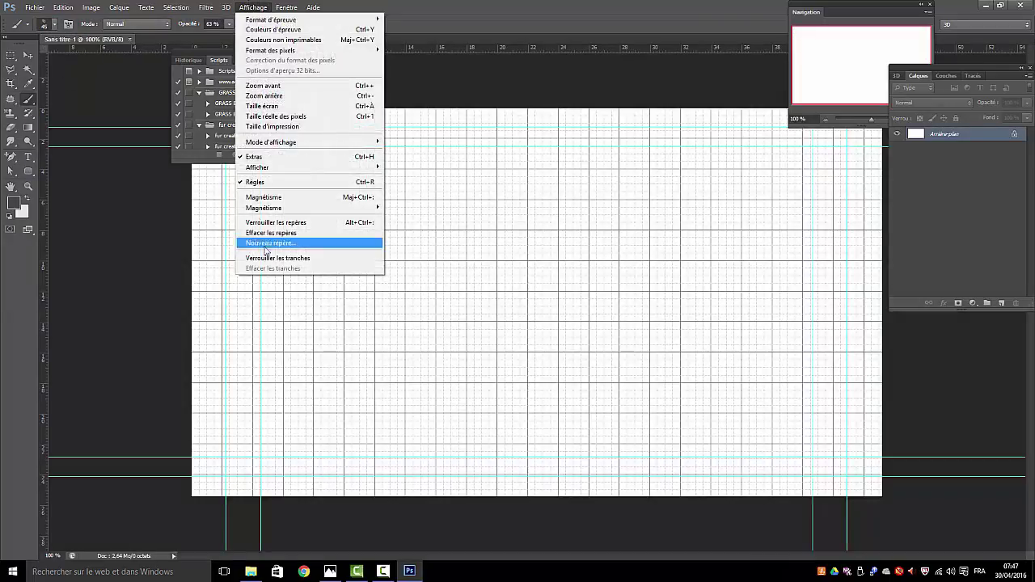
click(253, 156)
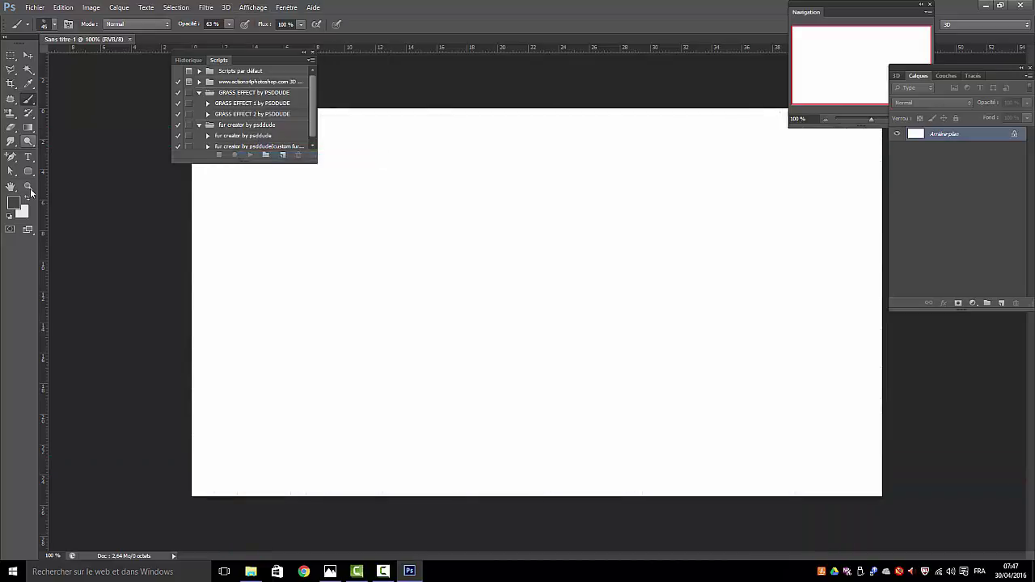
Add the text ANIMAL to the canvas in the Avengeance Mightiest Avenger font
click(29, 158)
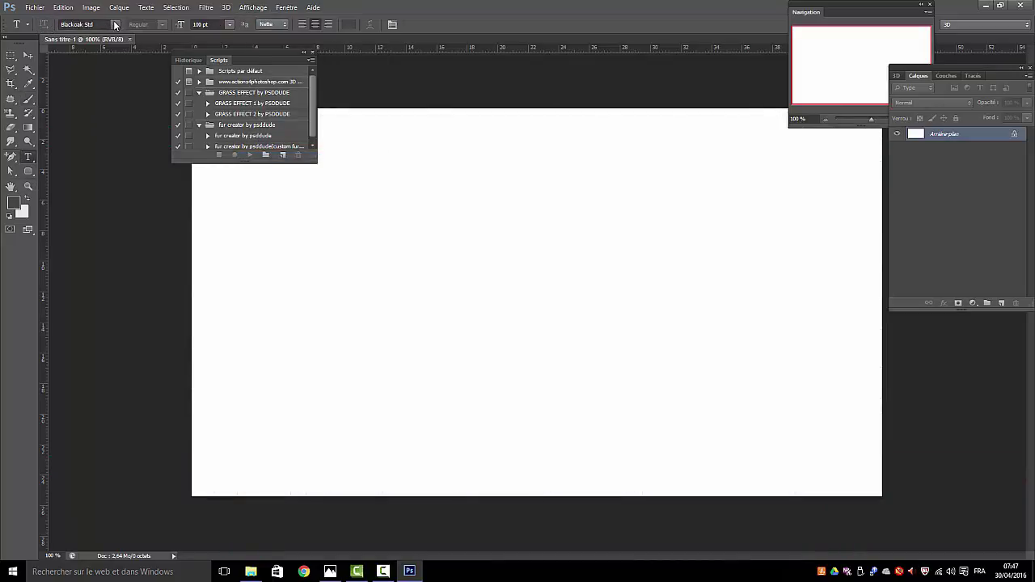
click(117, 25)
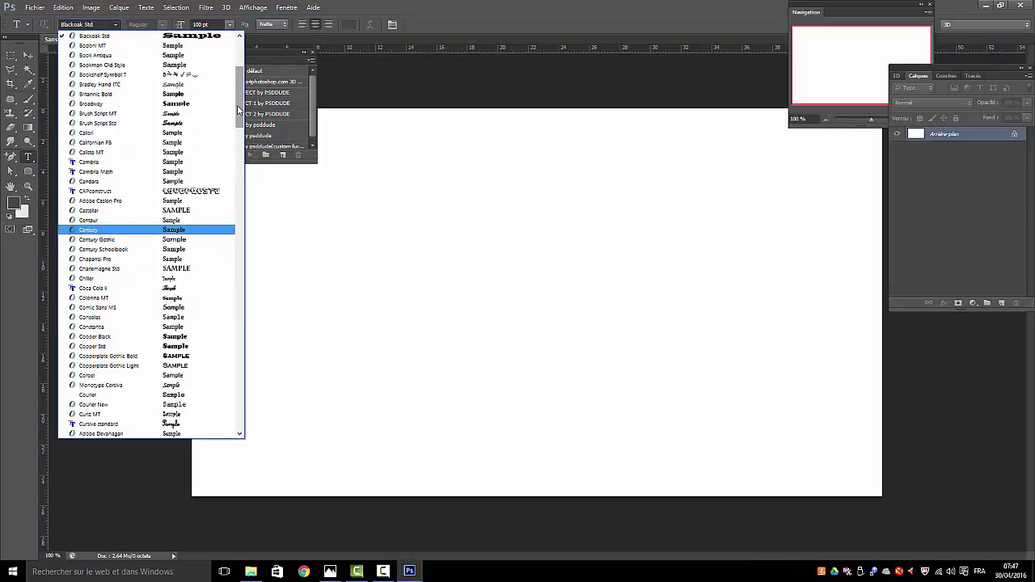
drag(237, 111, 233, 78)
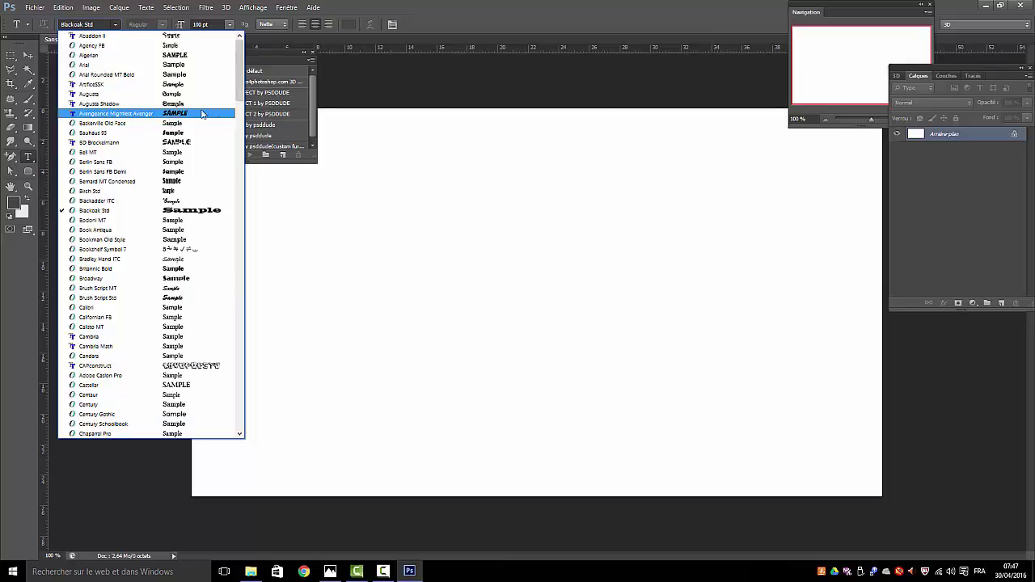
click(174, 114)
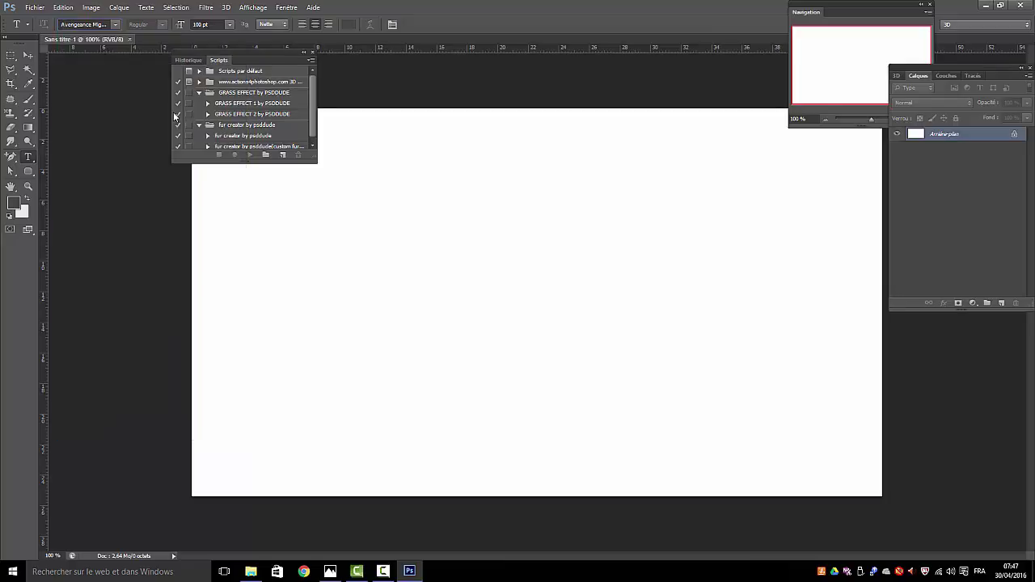
click(296, 290)
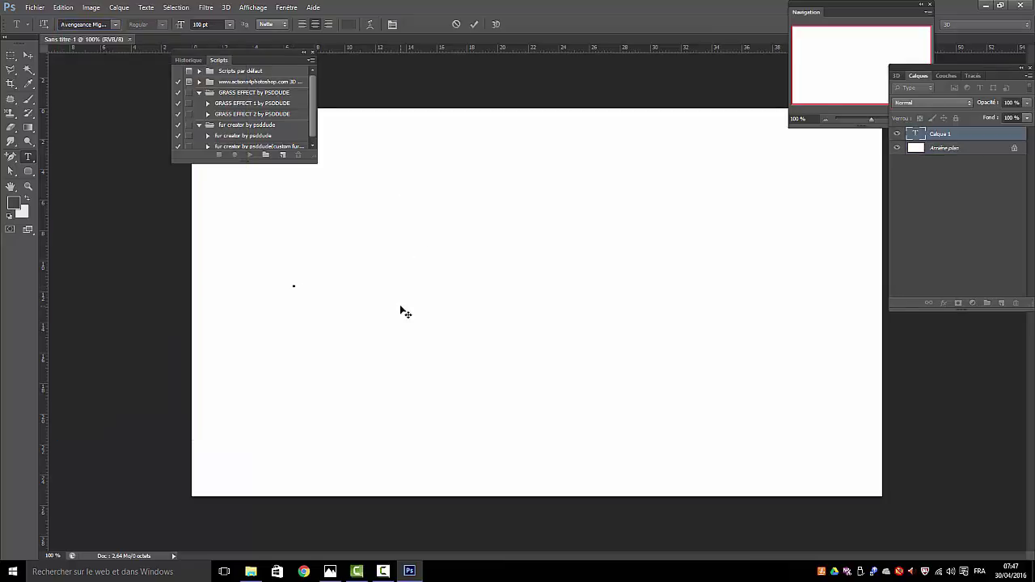
text(A)
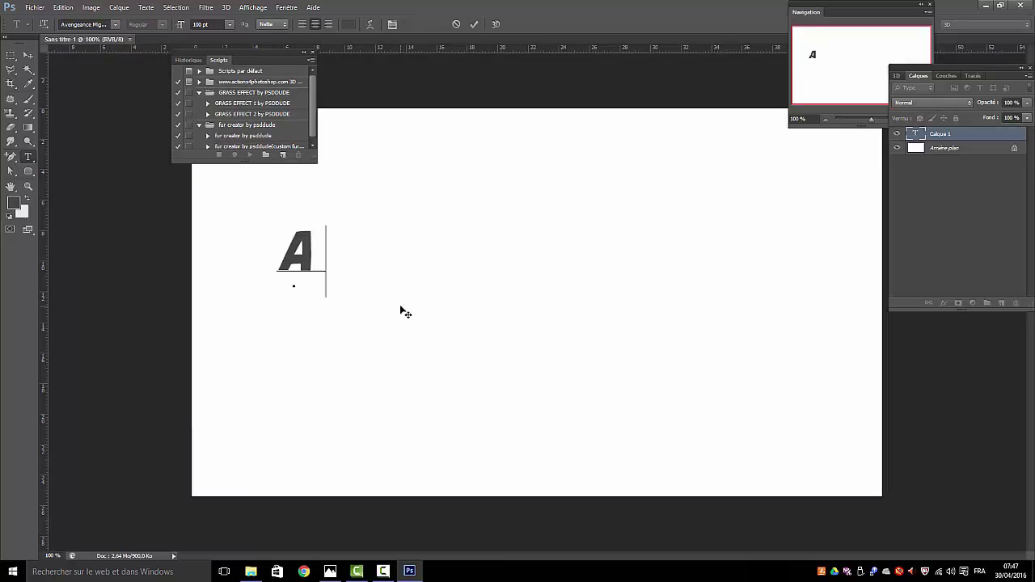
text(NIMA)
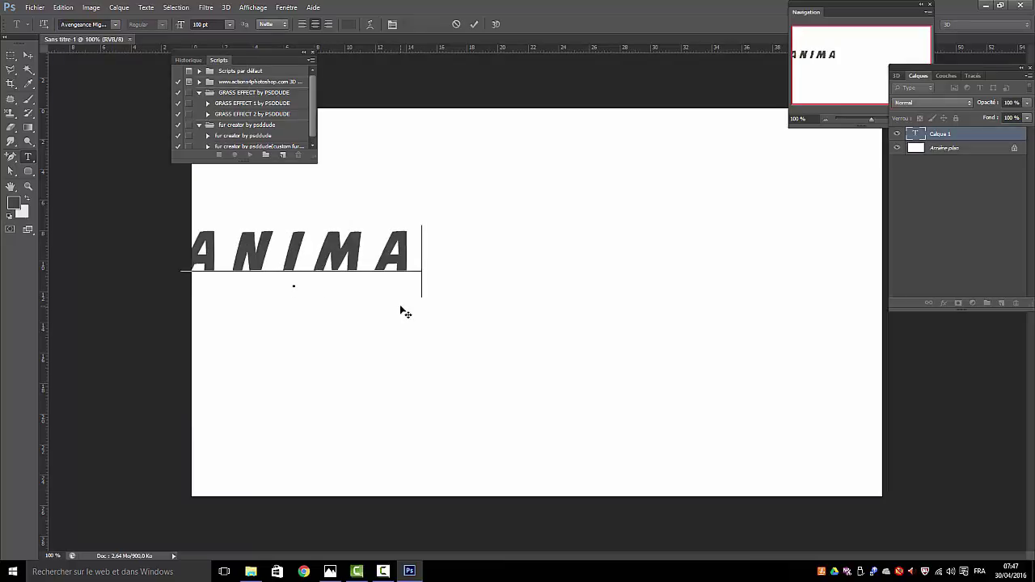
text(L)
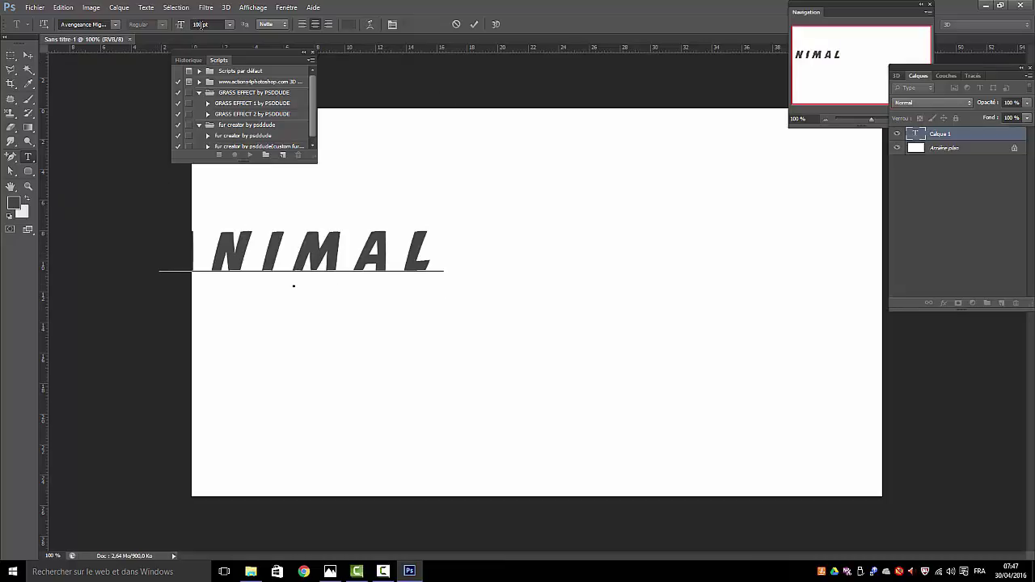
Set the ANIMAL text size to 200 pt and move the word so it fits centrally on the canvas
click(175, 27)
key(Return)
click(915, 136)
double_click(915, 137)
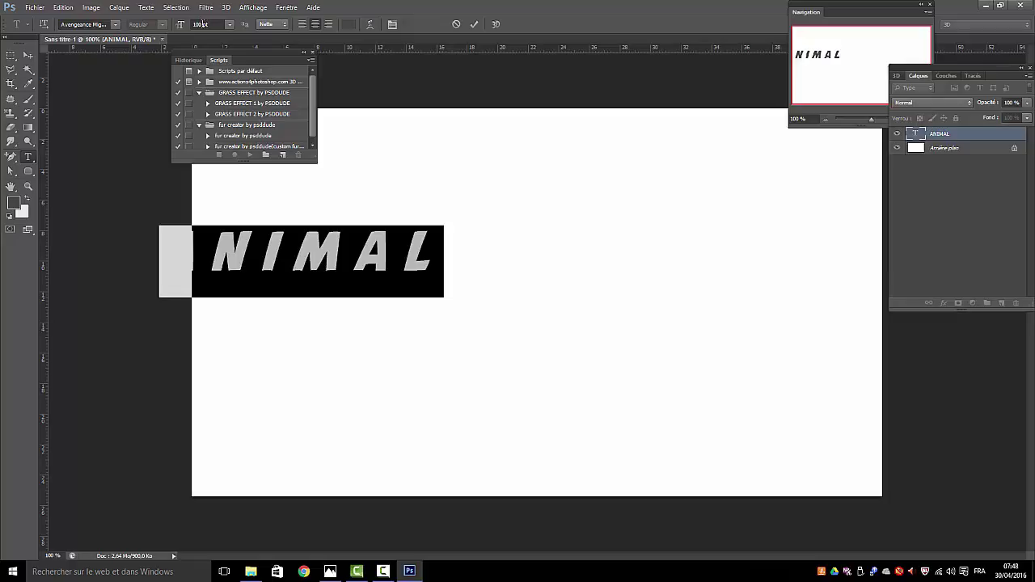
double_click(203, 23)
text(200)
key(Return)
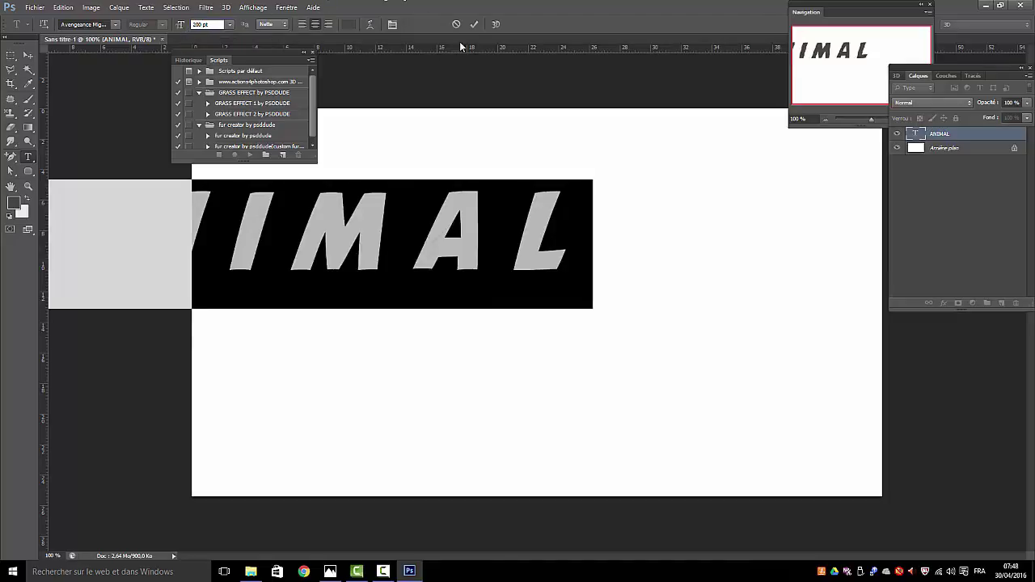
click(475, 25)
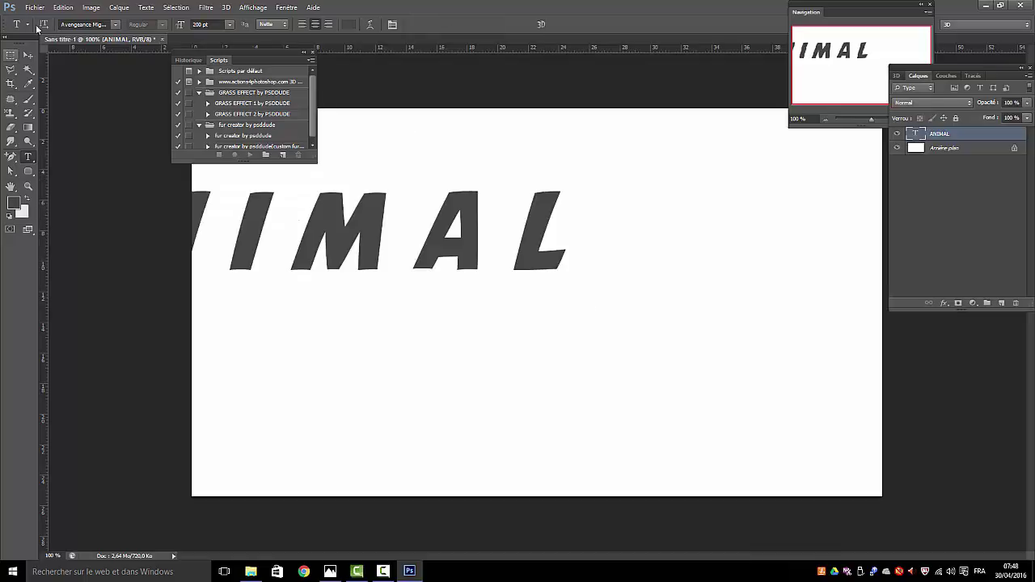
click(28, 61)
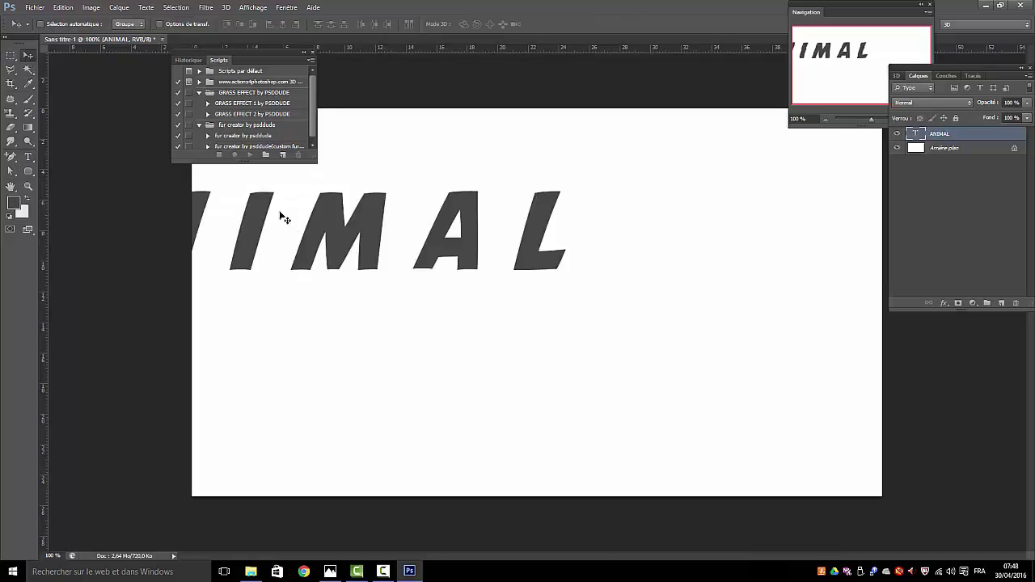
drag(264, 231, 462, 279)
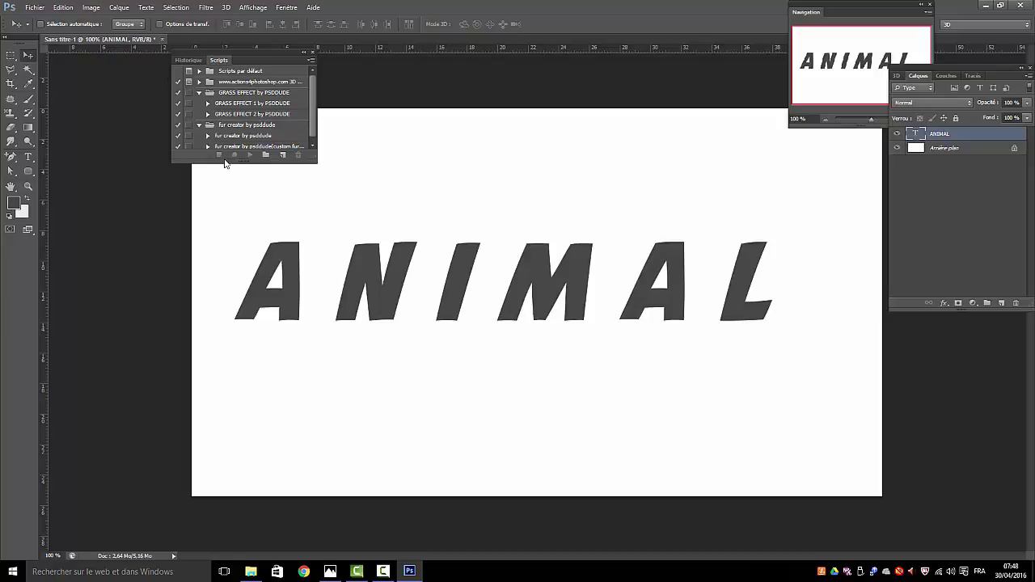
Run the custom fur version of the fur creator by psddude action on the ANIMAL text, continuing past missing-brush alerts and accepting its layer style
click(199, 126)
click(199, 127)
click(246, 147)
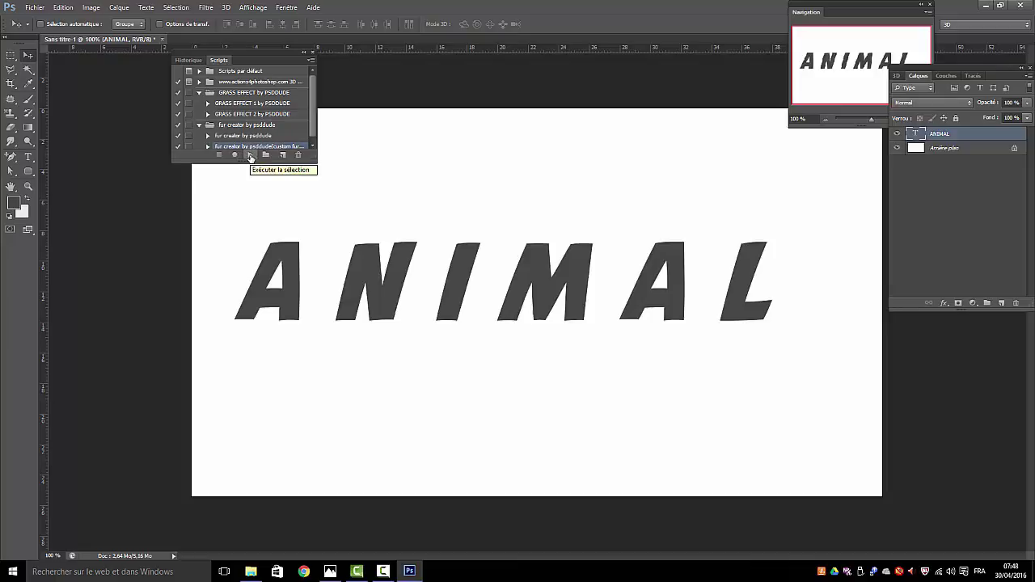
click(250, 156)
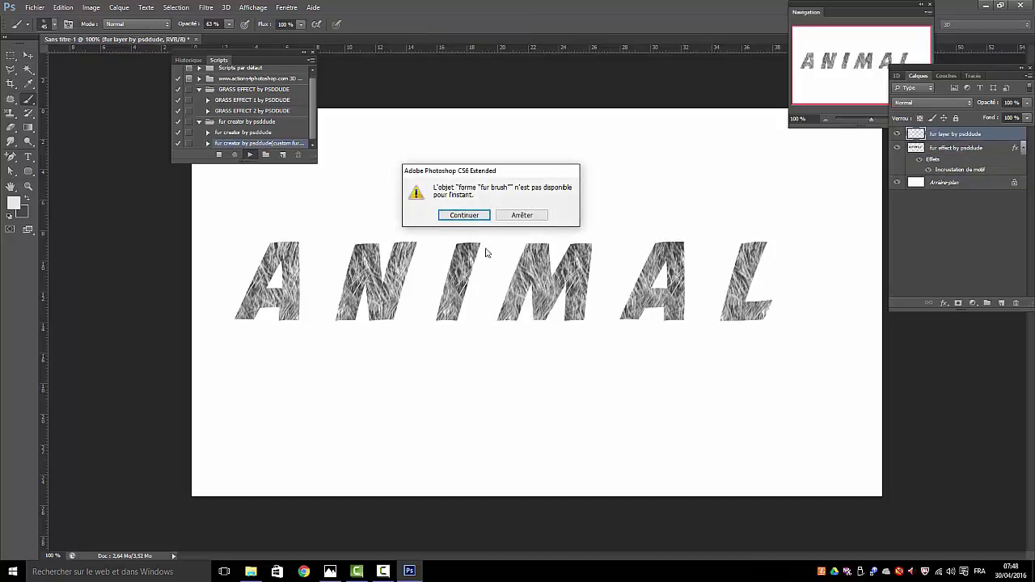
click(464, 216)
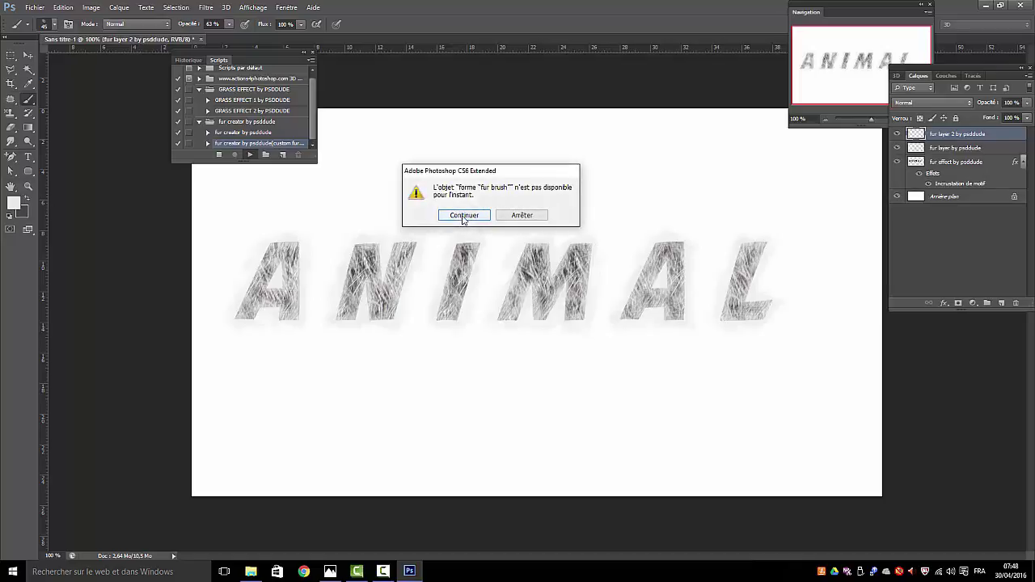
click(463, 216)
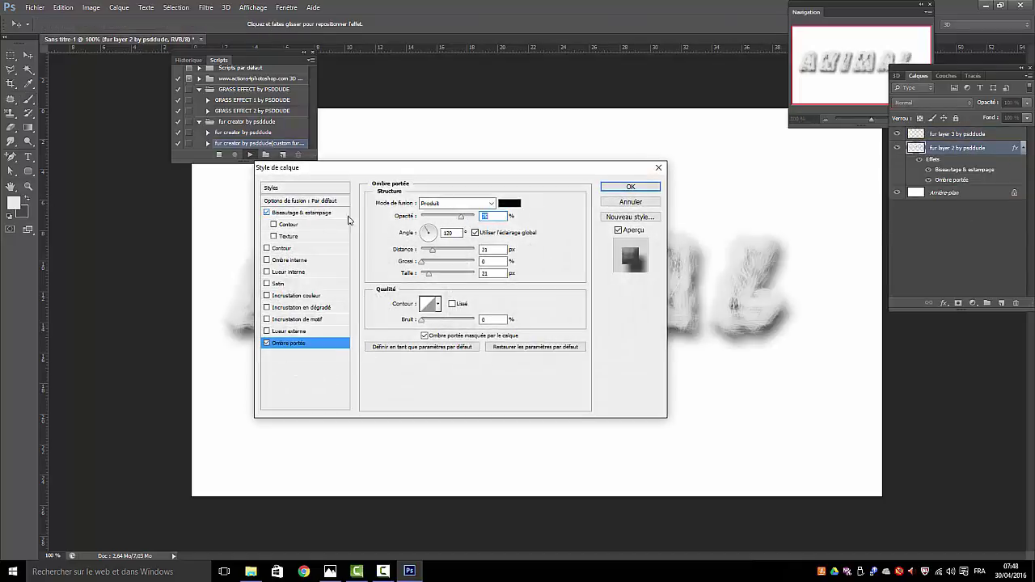
click(630, 186)
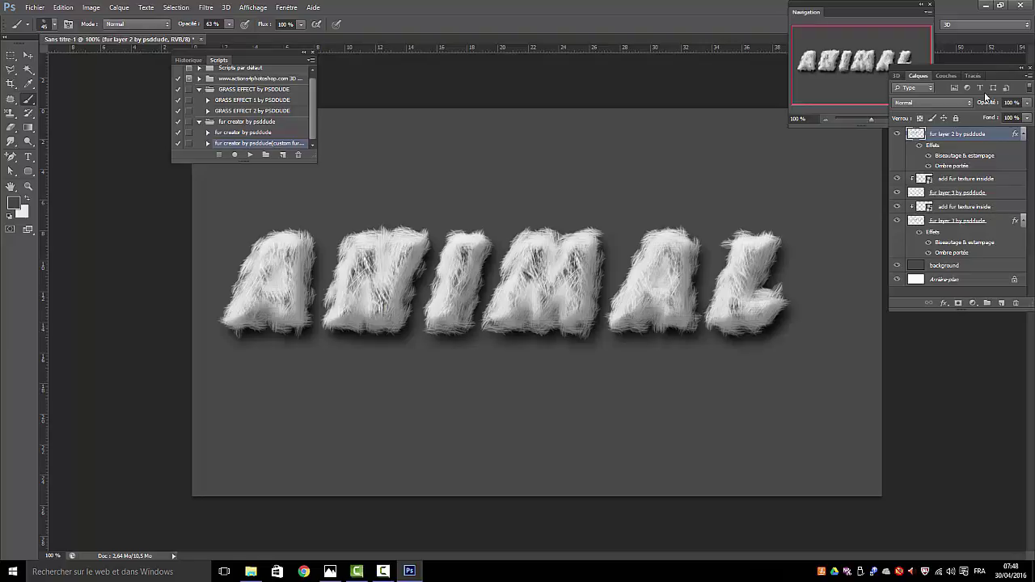
Add a pattern overlay with the leopard pattern to the fur layer 2 by psddude layer, keeping the lettering in view
double_click(929, 146)
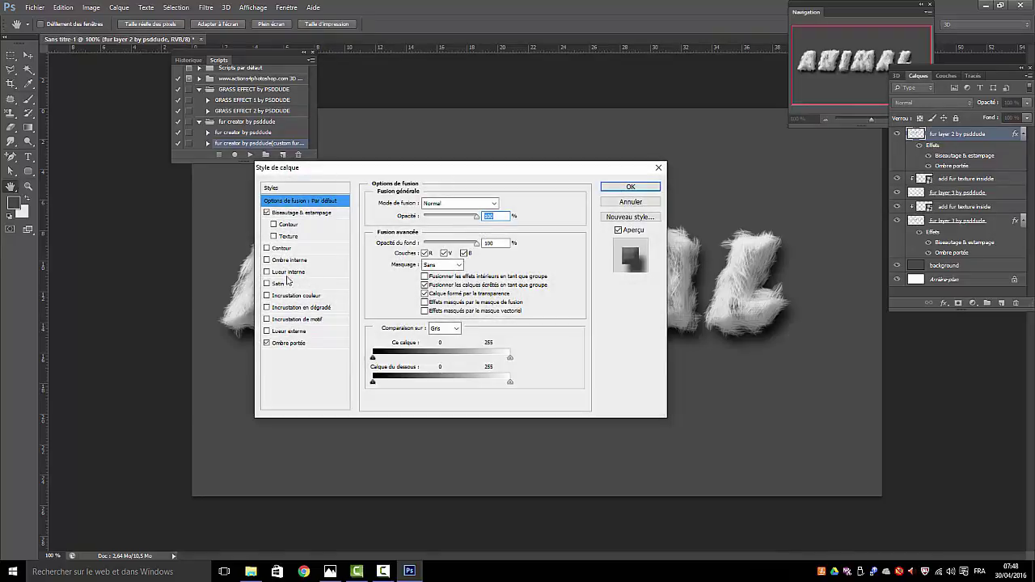
click(268, 320)
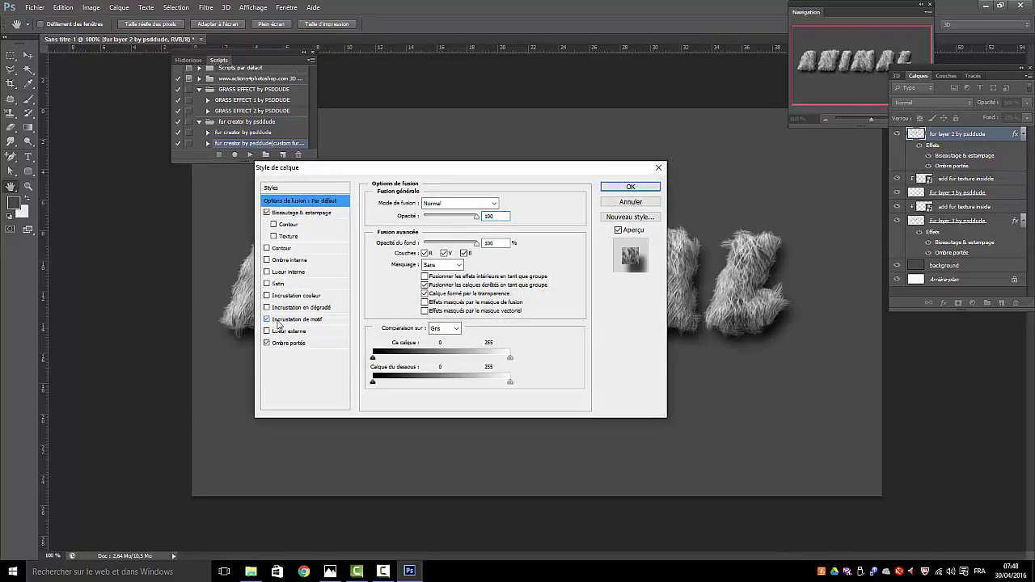
click(279, 321)
click(456, 241)
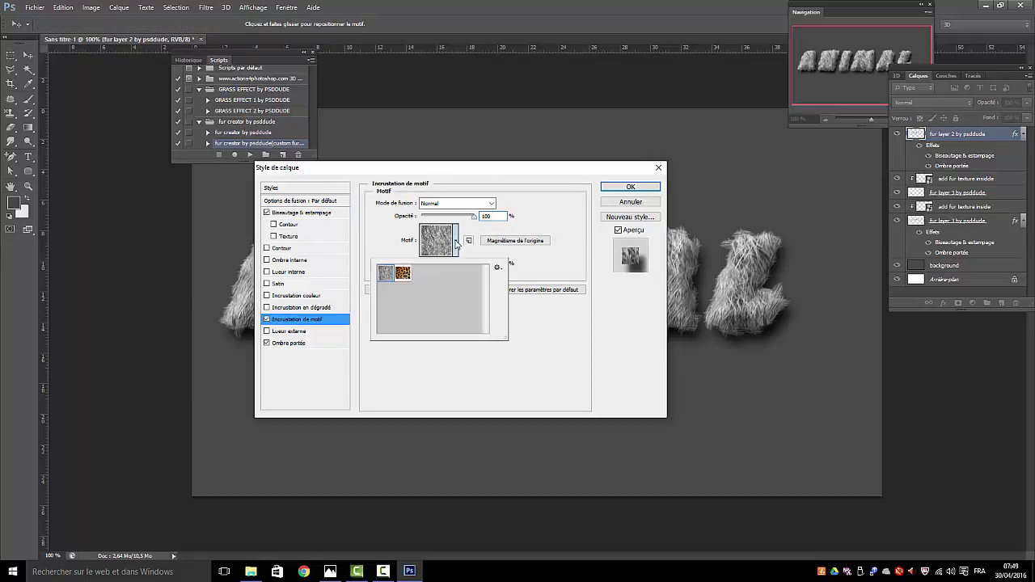
click(403, 273)
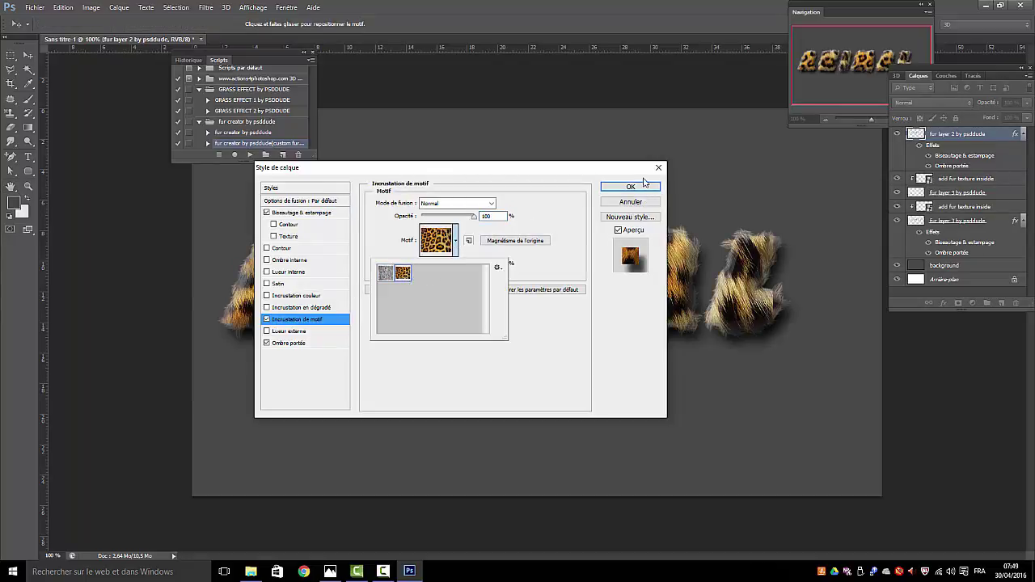
click(514, 175)
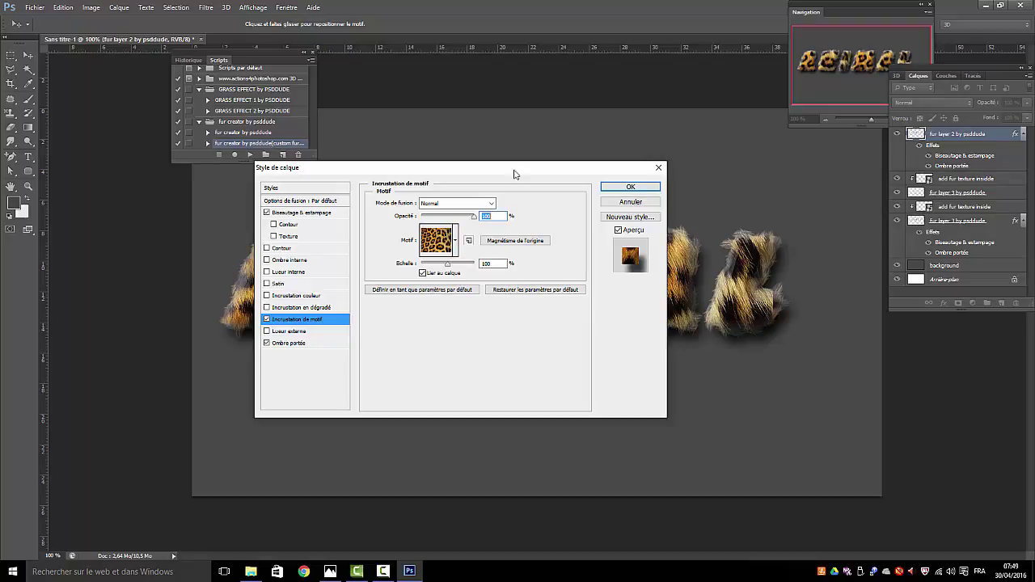
drag(533, 174, 935, 119)
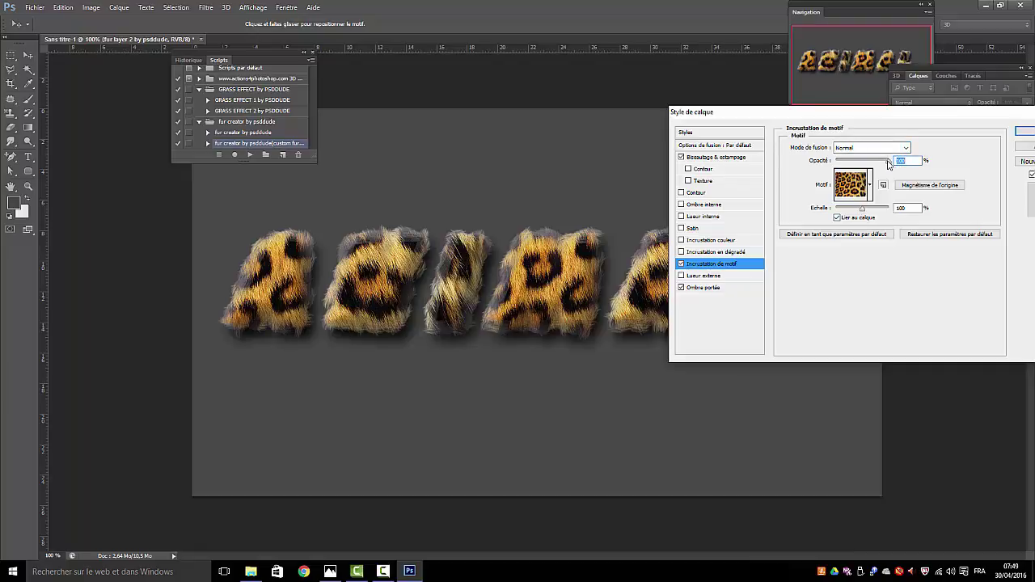
Try smaller and larger scales for the leopard pattern overlay and return the scale to 100%
mouse_move(888, 161)
mouse_down()
mouse_move(864, 161)
mouse_move(889, 161)
mouse_up()
drag(863, 212, 856, 211)
mouse_move(859, 212)
mouse_down()
mouse_move(890, 207)
mouse_move(870, 209)
mouse_up()
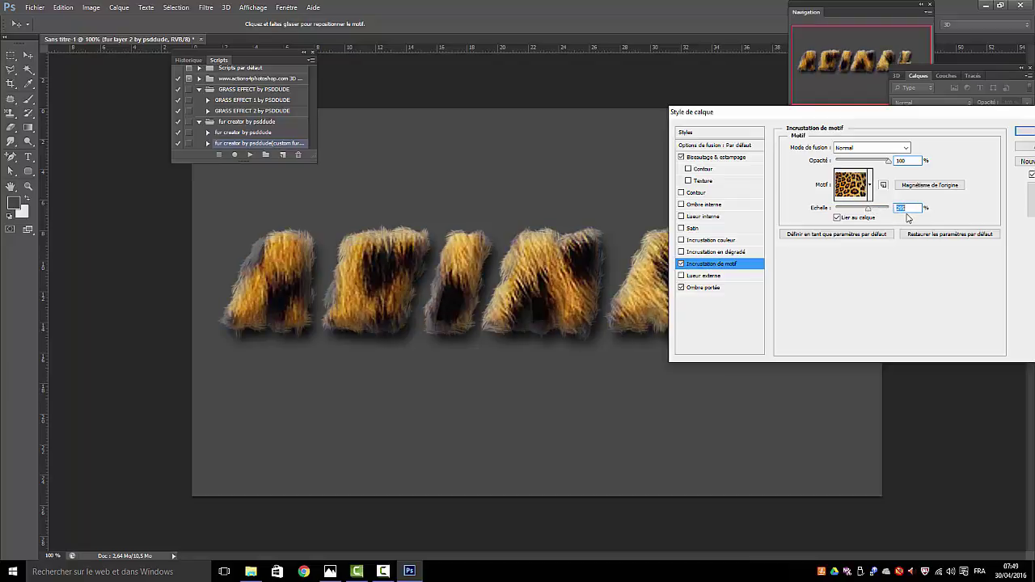
text(100)
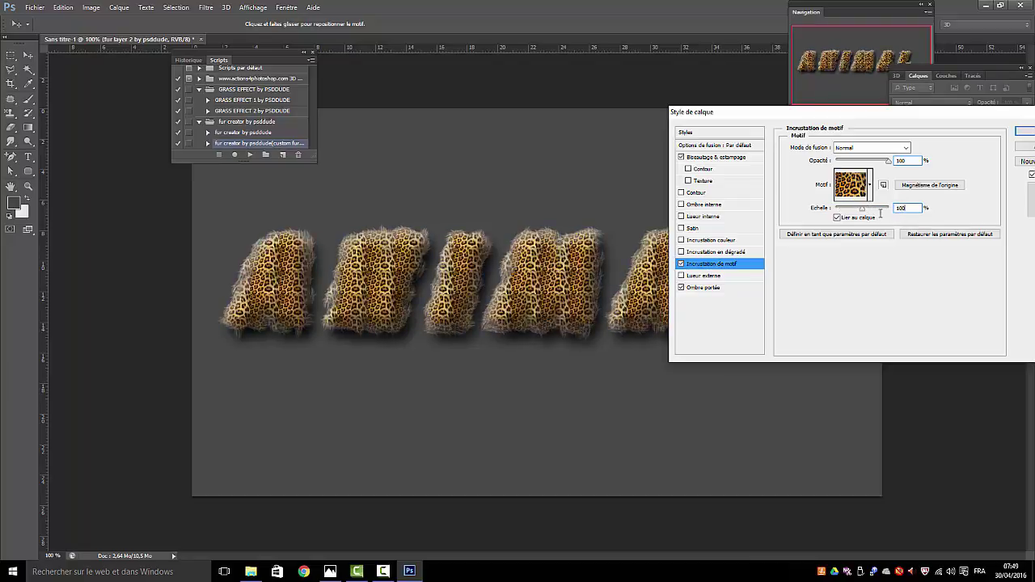
Set the layer's drop shadow distance to 28 px, increase its size slightly, and apply the layer style
click(697, 289)
click(696, 289)
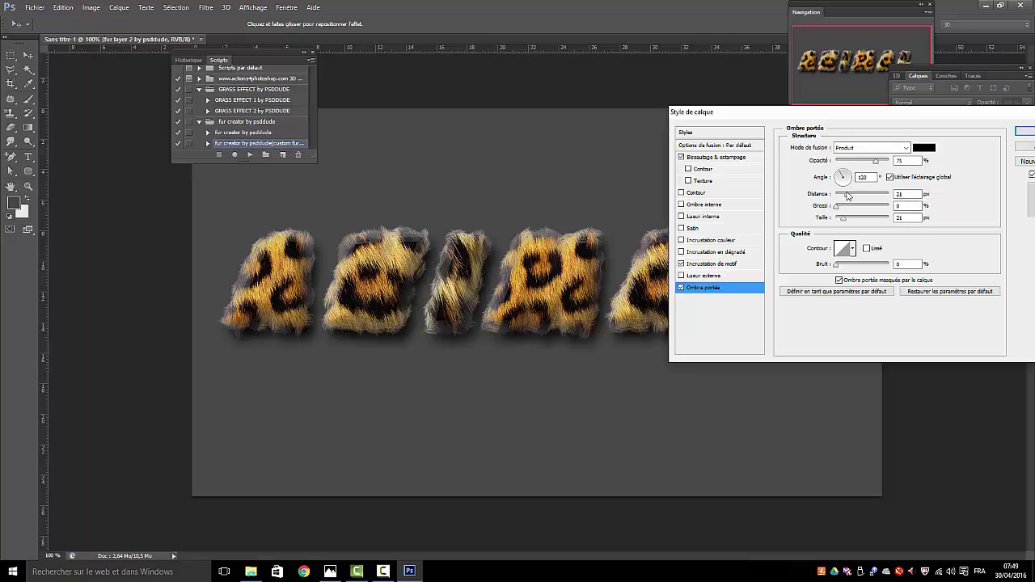
mouse_move(846, 198)
mouse_down()
mouse_move(838, 201)
mouse_move(851, 201)
mouse_up()
mouse_move(845, 219)
mouse_down()
mouse_move(863, 221)
mouse_move(846, 222)
mouse_up()
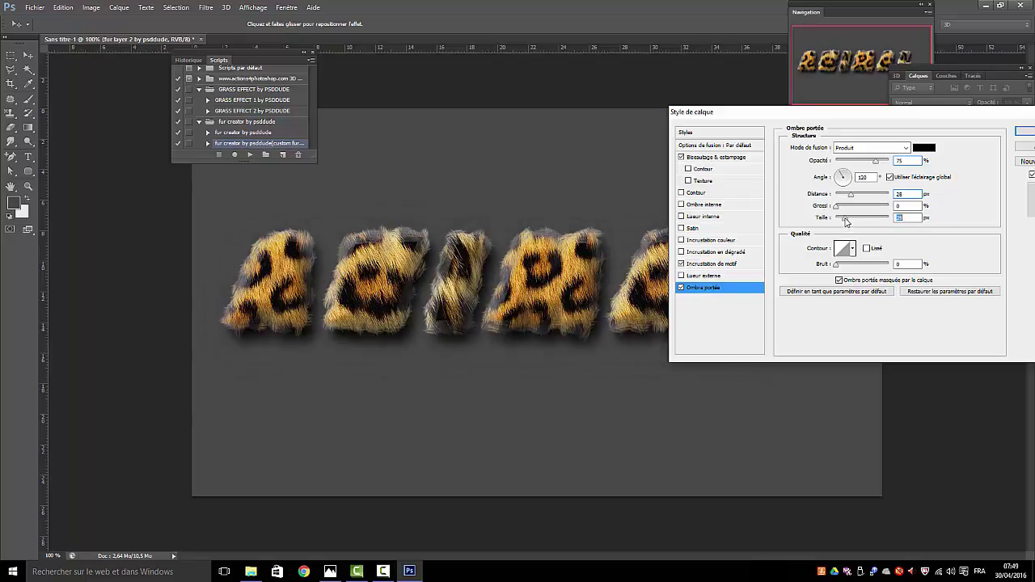
drag(925, 119, 578, 209)
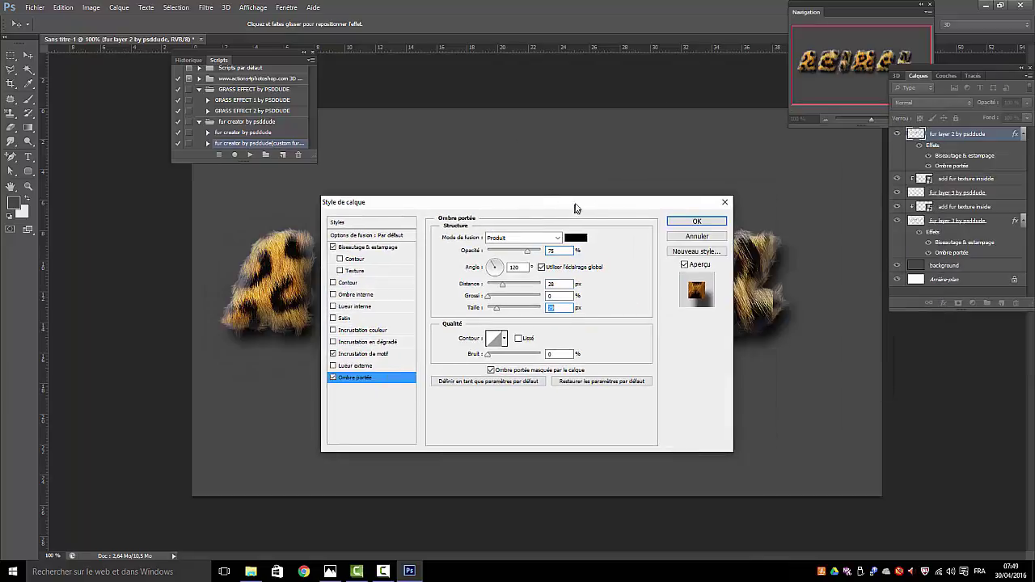
click(693, 222)
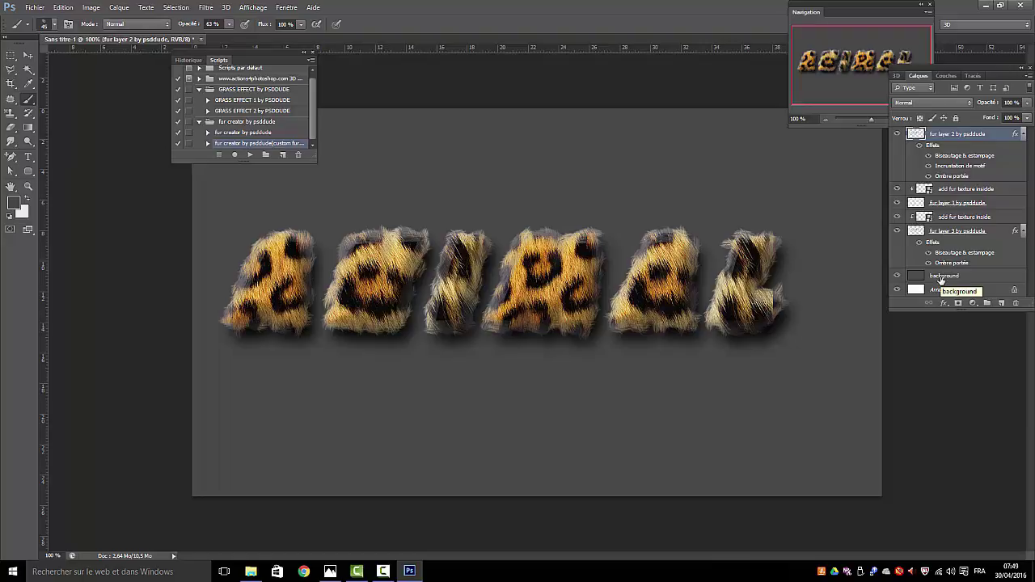
Compare the fur text with the background layer and fur layer 2's bevel and emboss effect toggled off and on
click(896, 276)
click(896, 276)
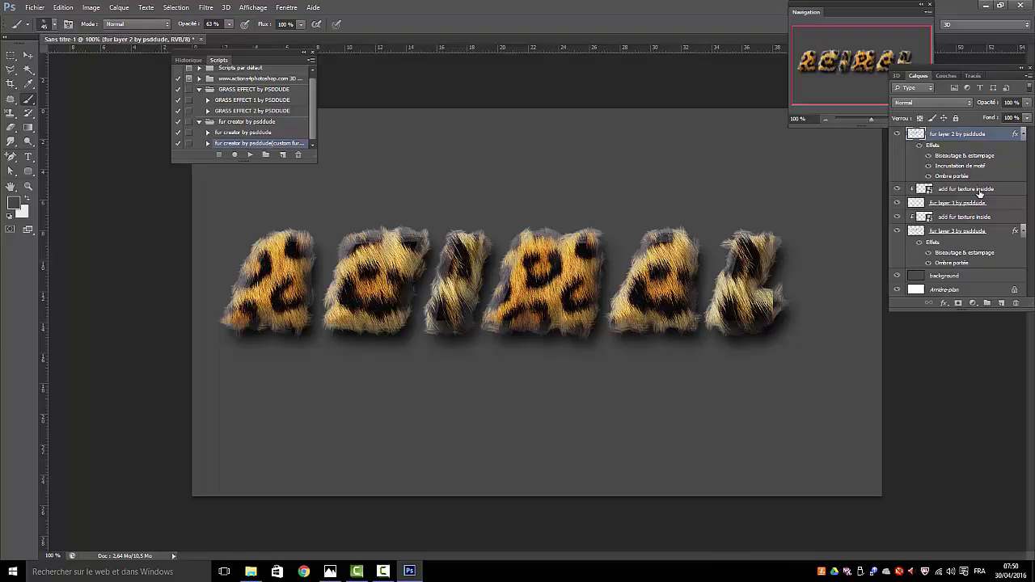
click(929, 156)
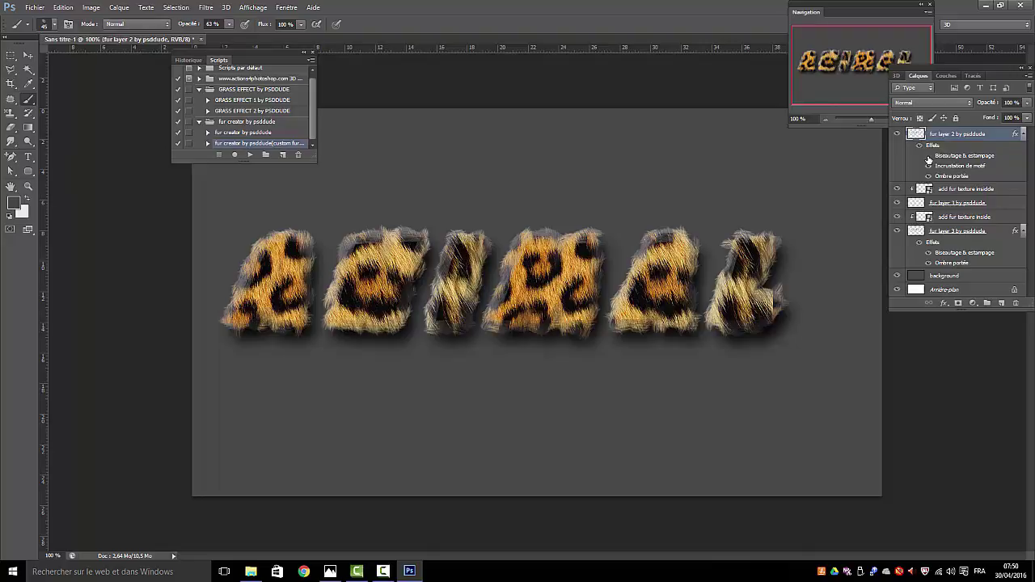
click(929, 158)
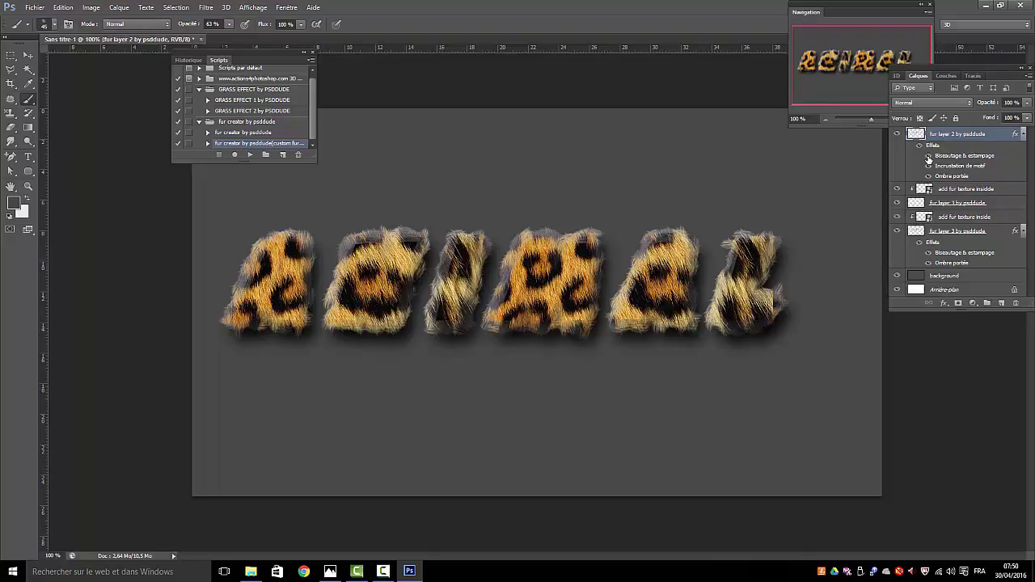